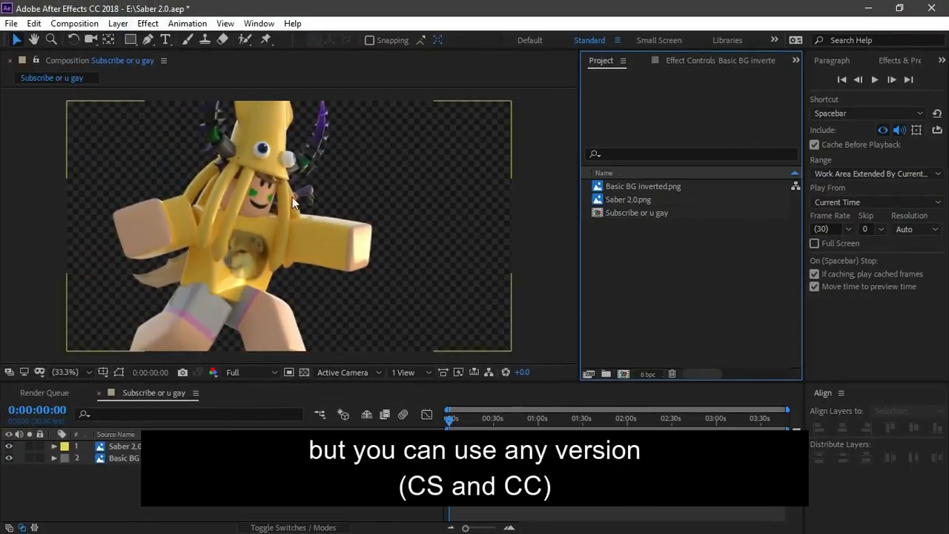
- Set the composition's preview resolution to Quarter
{"action": "left_click", "coordinate": [263, 371]}
{"action": "left_click", "coordinate": [256, 449]}
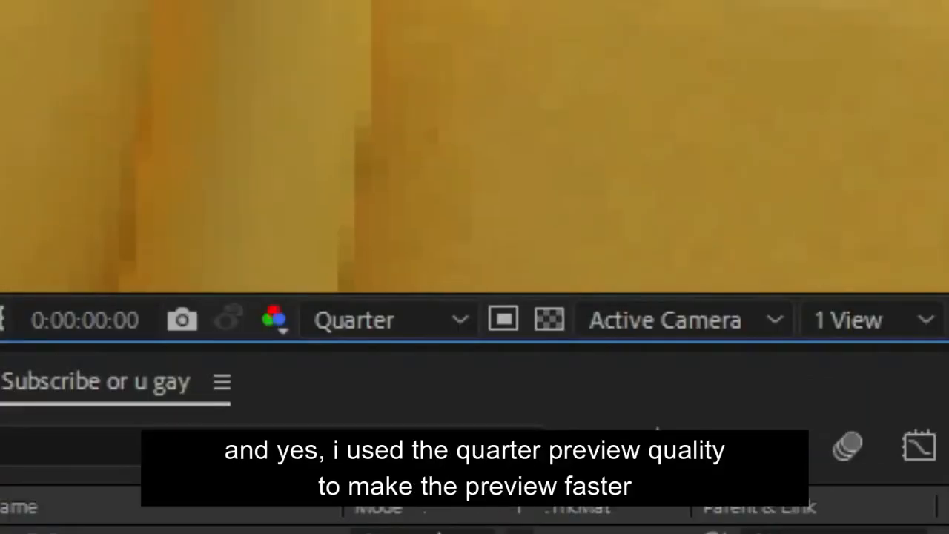
{"action": "left_click", "coordinate": [78, 372]}
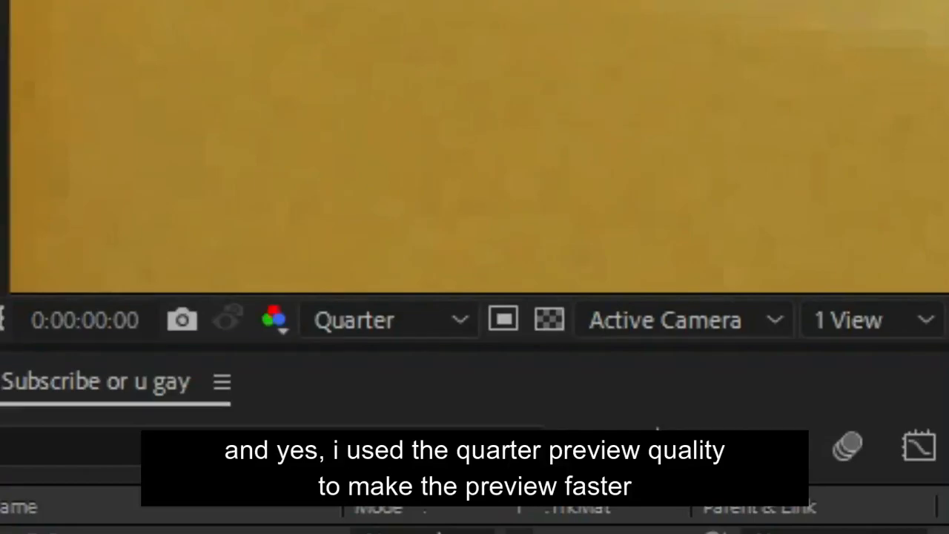
{"action": "left_click", "coordinate": [80, 141]}
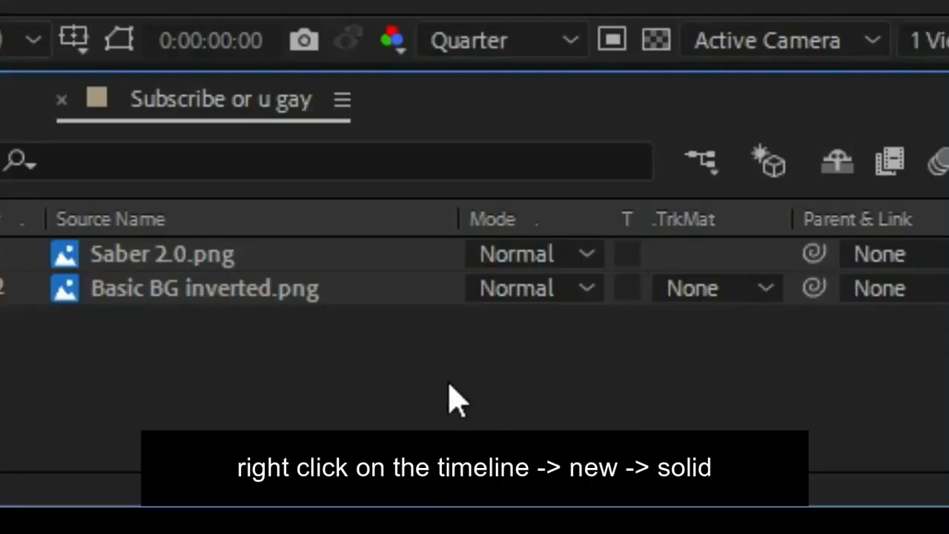
- Create a black 1920 x 1080 px solid layer named Saber 1
{"action": "right_click", "coordinate": [234, 492]}
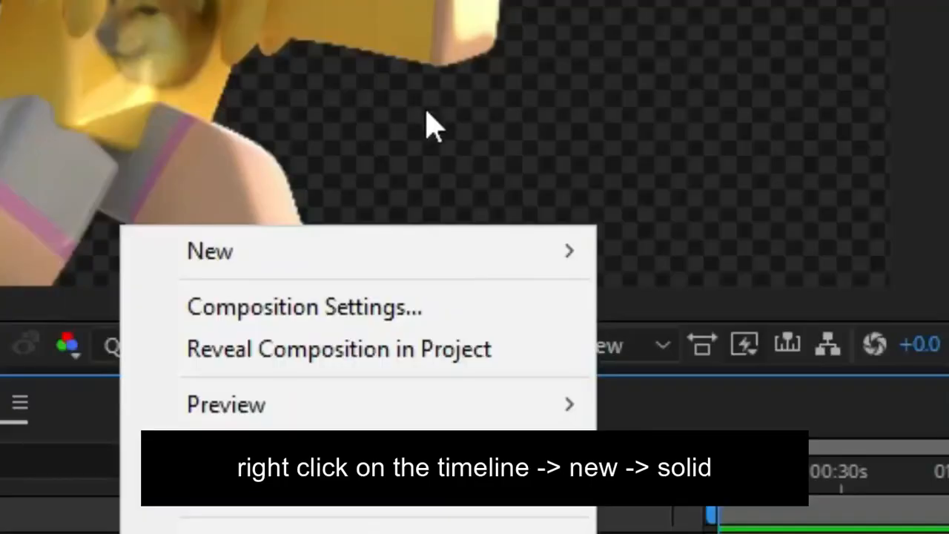
{"action": "mouse_move", "coordinate": [454, 264]}
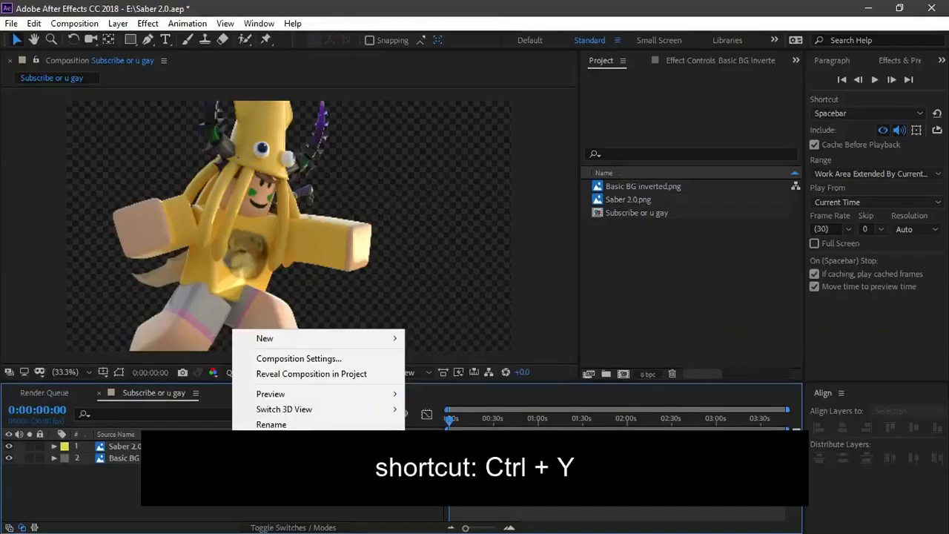
{"action": "key", "text": "Escape"}
{"action": "key", "text": "ctrl+y"}
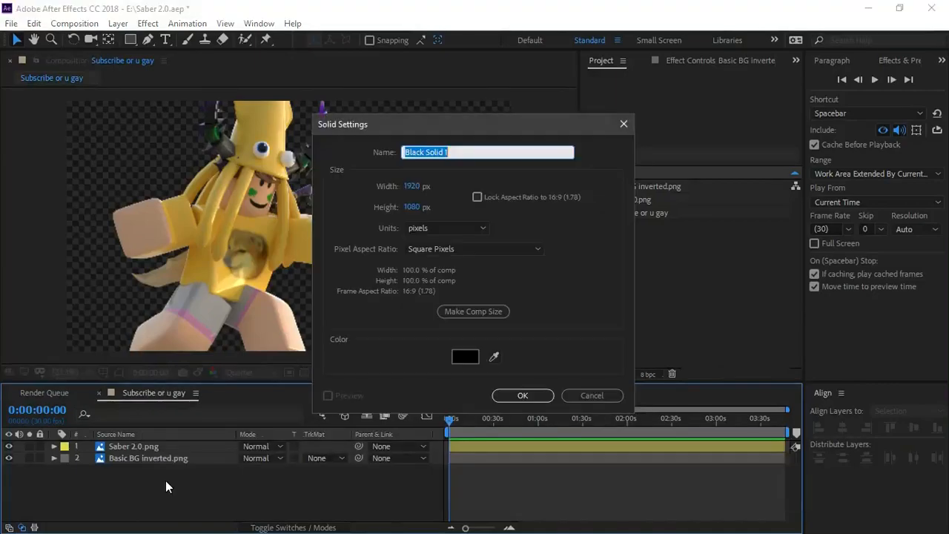
{"action": "type", "text": "Saber"}
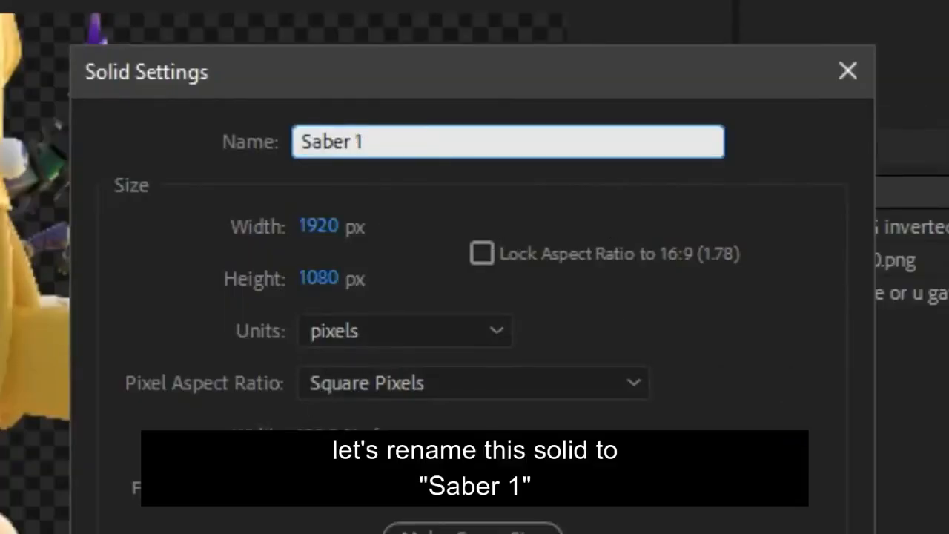
{"action": "key", "text": "Return"}
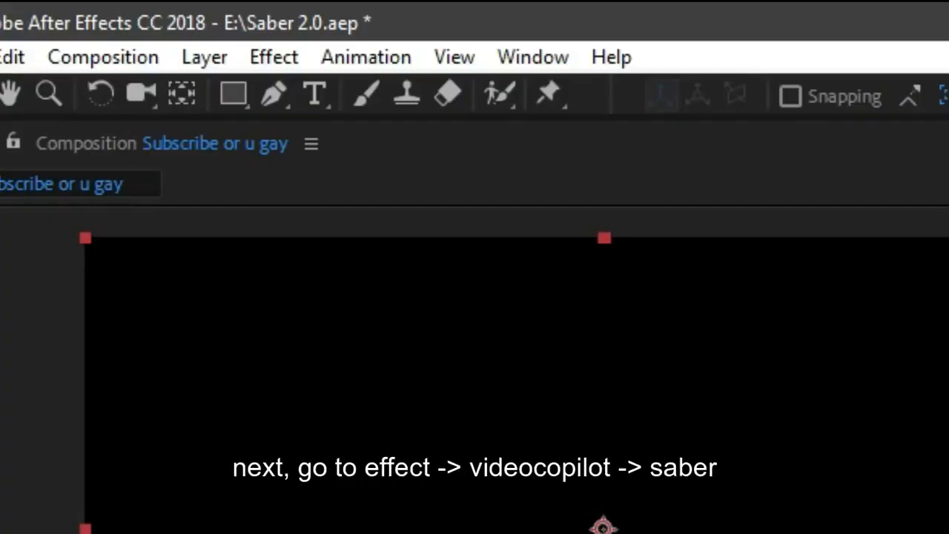
- Apply the Video Copilot Saber effect to the Saber 1 solid
{"action": "left_click", "coordinate": [270, 56]}
{"action": "mouse_move", "coordinate": [314, 381]}
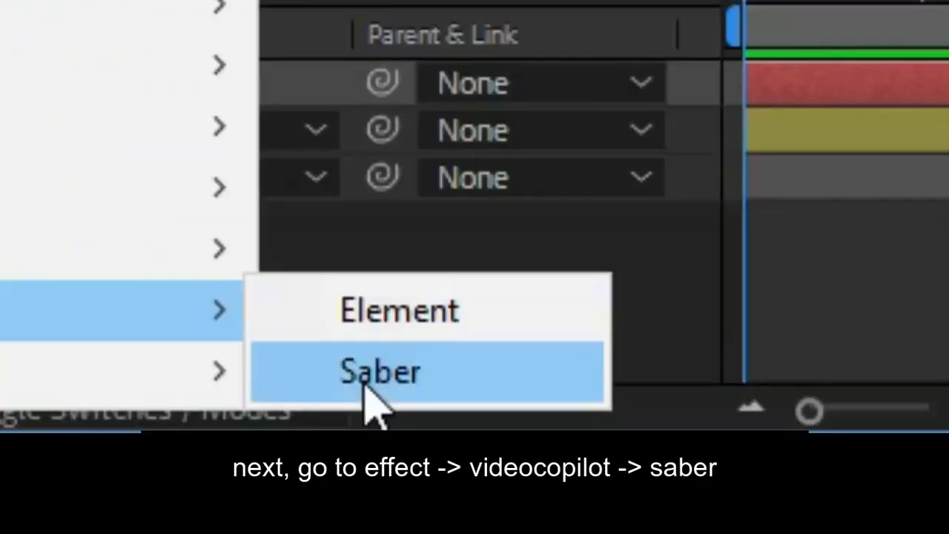
{"action": "left_click", "coordinate": [363, 385]}
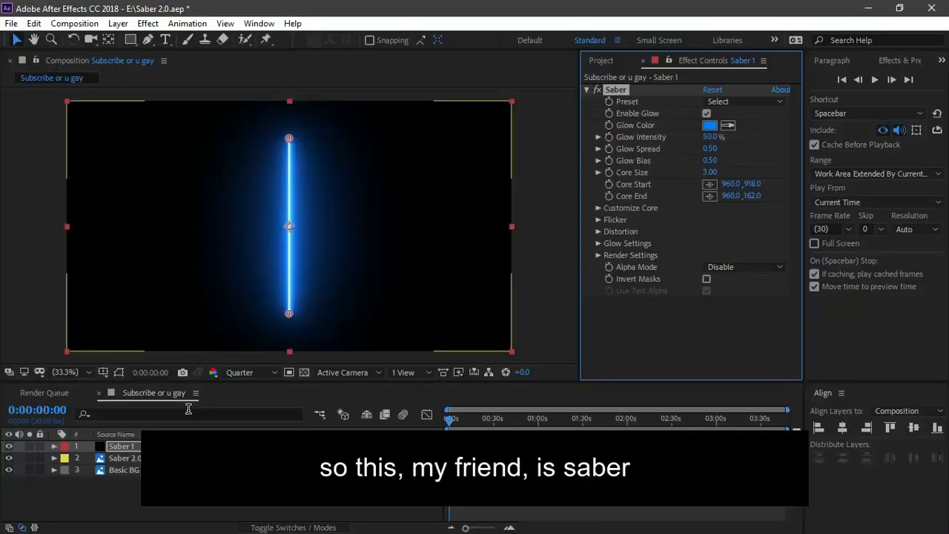
- Try moving the saber beam's upper end point away from the vertical centre line
{"action": "left_click_drag", "start_coordinate": [290, 135], "coordinate": [342, 178]}
{"action": "left_click_drag", "start_coordinate": [295, 198], "coordinate": [321, 181]}
{"action": "key", "text": "ctrl+z"}
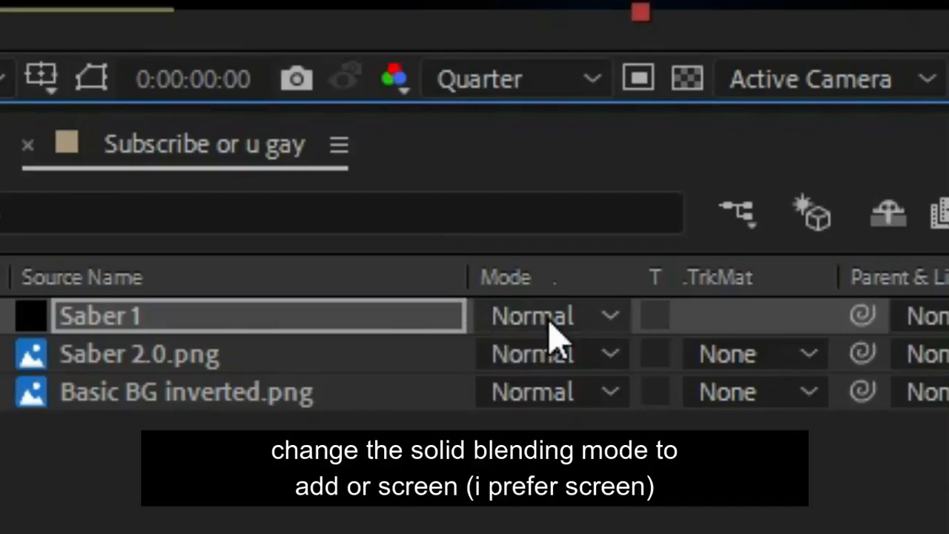
- Set the Saber 1 layer's blending mode to Screen and hide the layer
{"action": "left_click", "coordinate": [550, 319]}
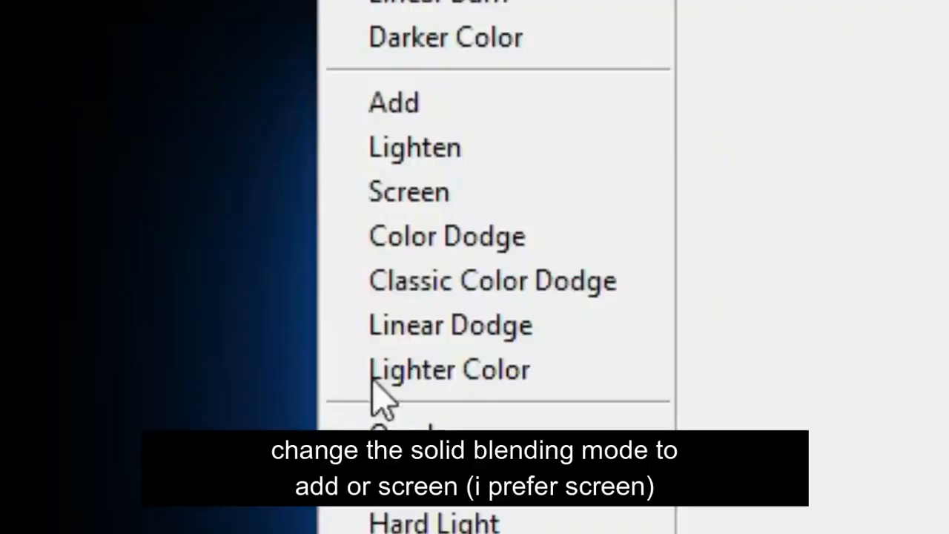
{"action": "left_click", "coordinate": [435, 112]}
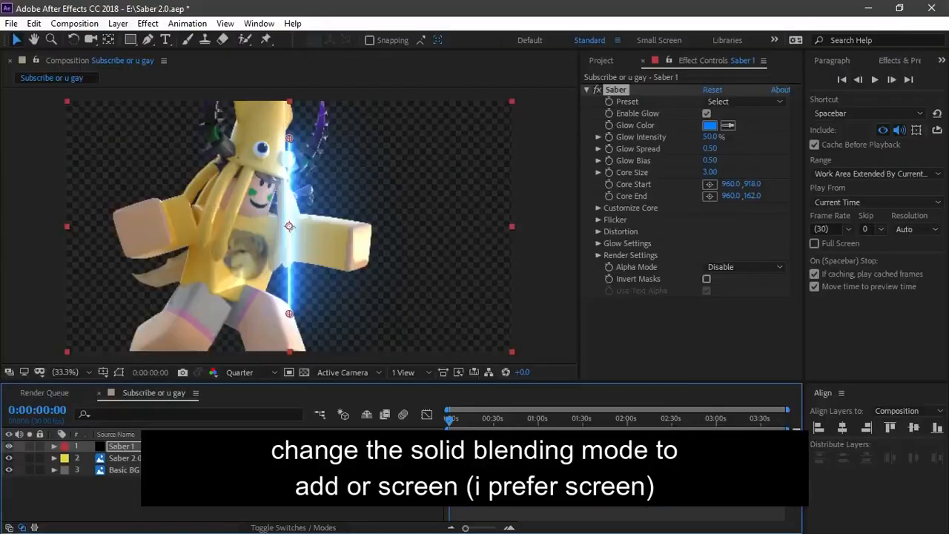
{"action": "left_click", "coordinate": [260, 445]}
{"action": "left_click", "coordinate": [326, 173]}
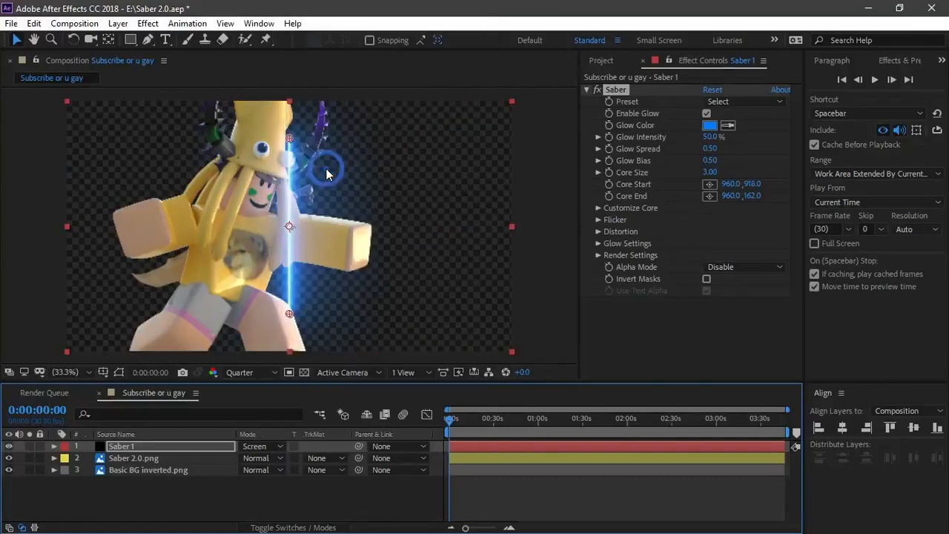
{"action": "left_click", "coordinate": [259, 447]}
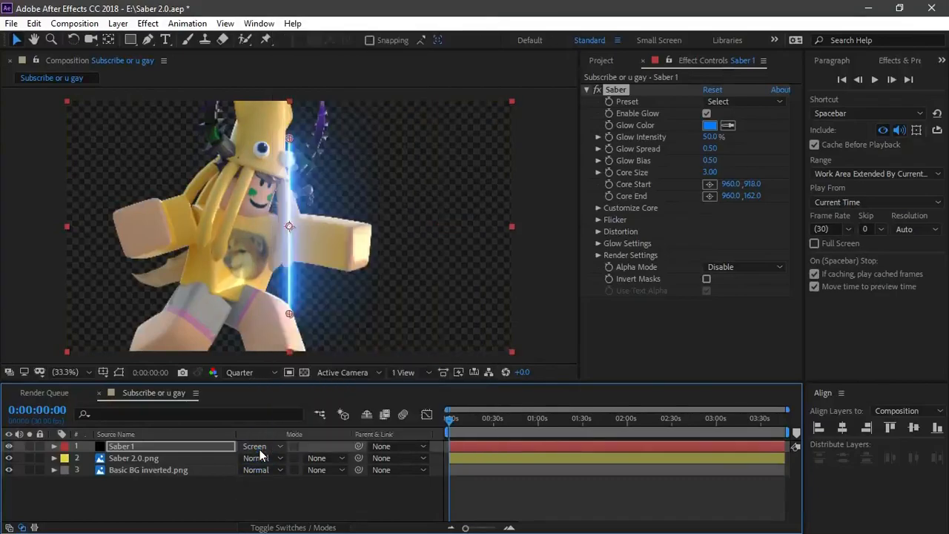
{"action": "left_click", "coordinate": [256, 500]}
{"action": "left_click", "coordinate": [9, 446]}
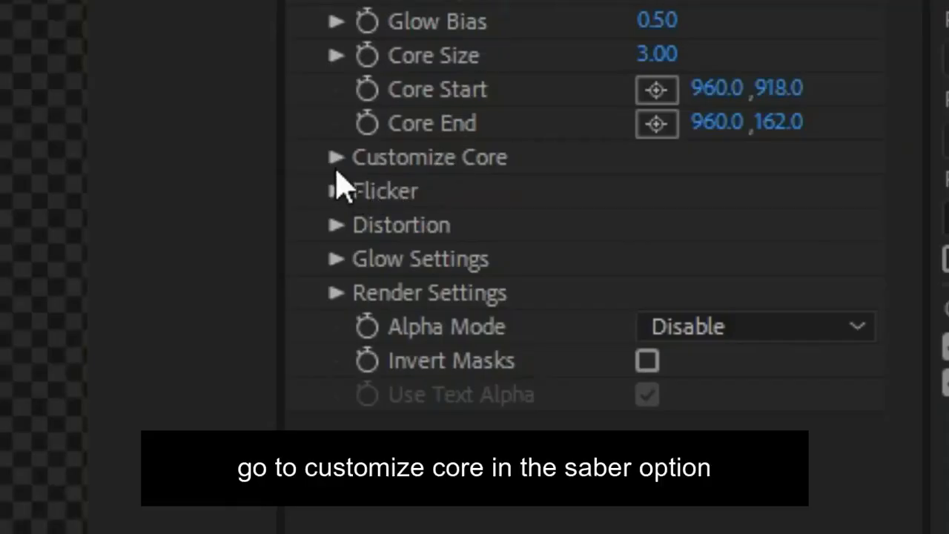
- Change the Saber effect's core type to Layer Masks
{"action": "left_click", "coordinate": [335, 157]}
{"action": "left_click", "coordinate": [715, 191]}
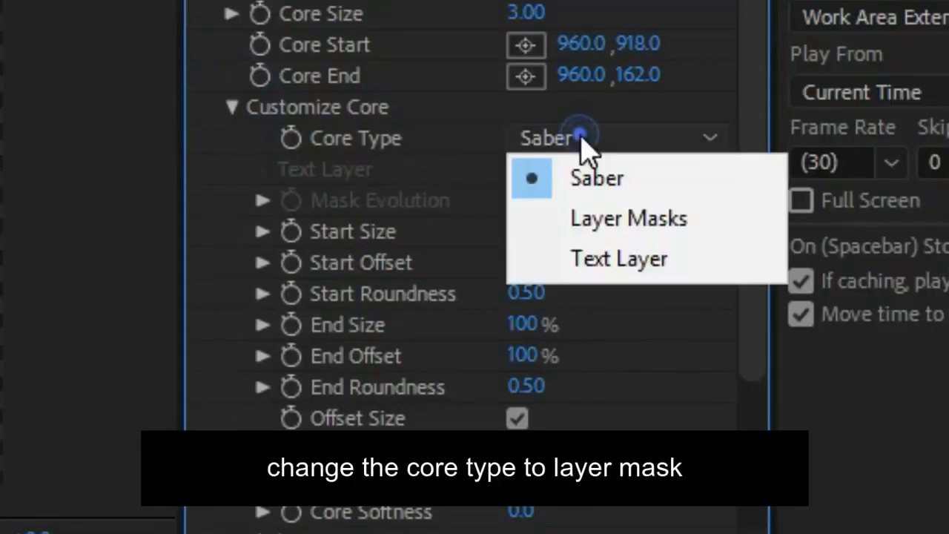
{"action": "left_click", "coordinate": [599, 215]}
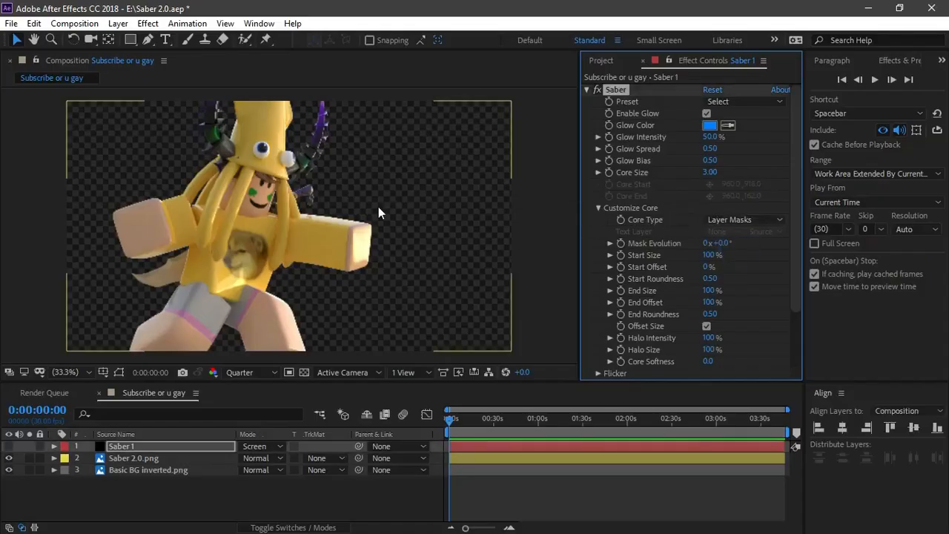
- Set both the Start Roundness and the End Roundness of the saber core to 2.00
{"action": "scroll", "coordinate": [689, 252], "scroll_direction": "down", "scroll_amount": 2}
{"action": "left_click_drag", "start_coordinate": [709, 248], "coordinate": [820, 248]}
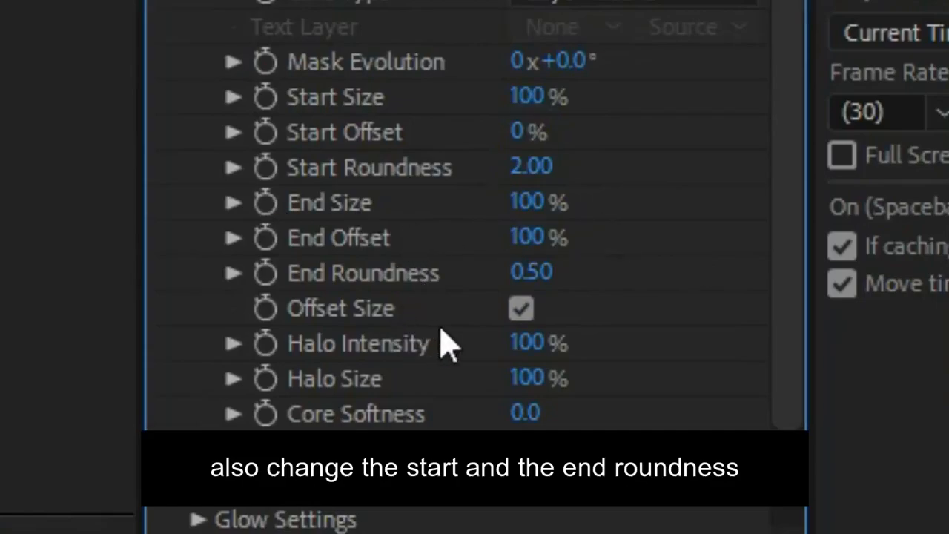
{"action": "left_click_drag", "start_coordinate": [526, 272], "coordinate": [836, 272]}
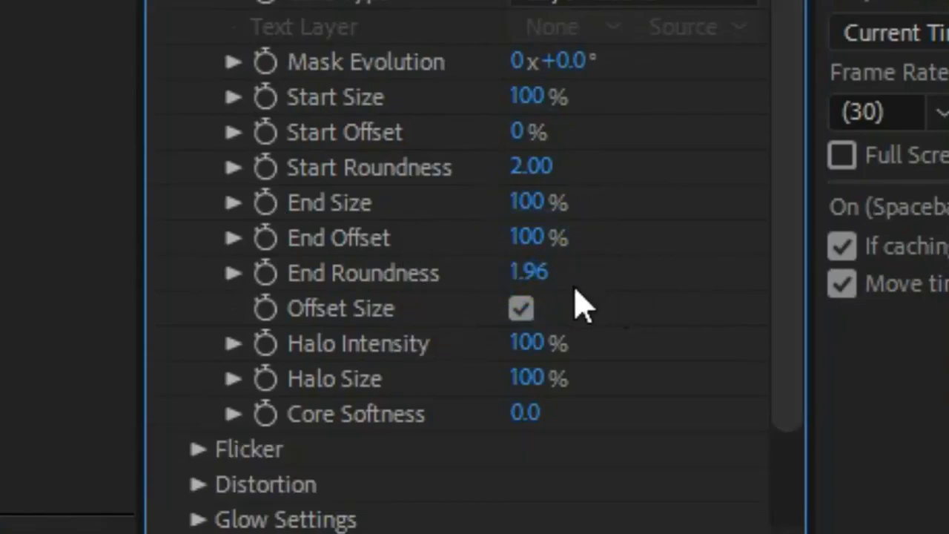
{"action": "left_click_drag", "start_coordinate": [529, 272], "coordinate": [916, 272]}
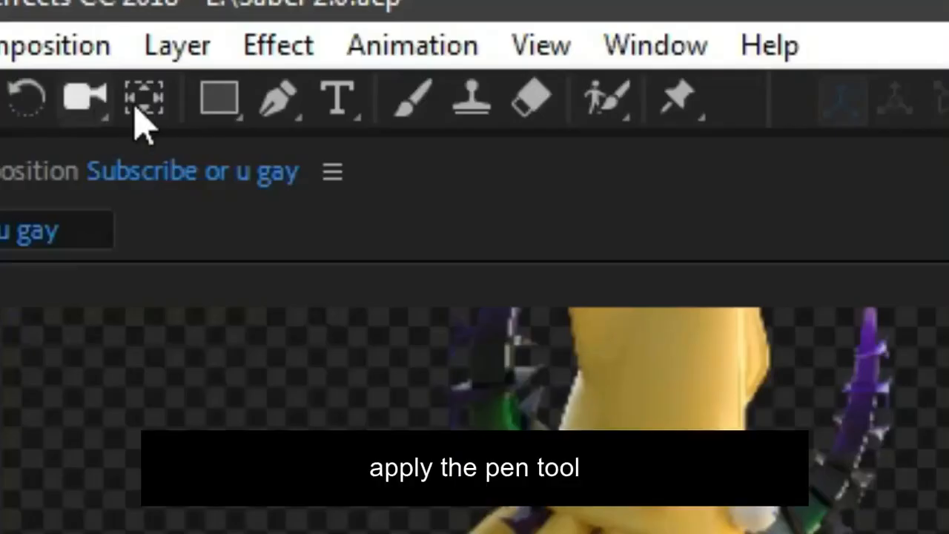
- Draw an open Pen tool mask on the Saber 1 solid, tracing the outline of the avatar's arm beside the empty left area
{"action": "left_click", "coordinate": [271, 97]}
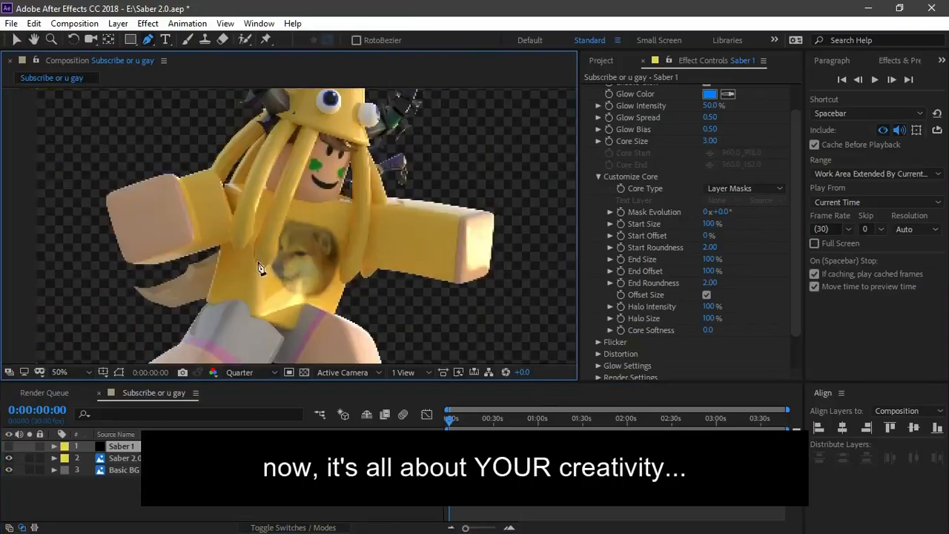
{"action": "left_click_drag", "start_coordinate": [227, 269], "coordinate": [365, 290]}
{"action": "scroll", "coordinate": [365, 290], "scroll_direction": "up", "scroll_amount": 1}
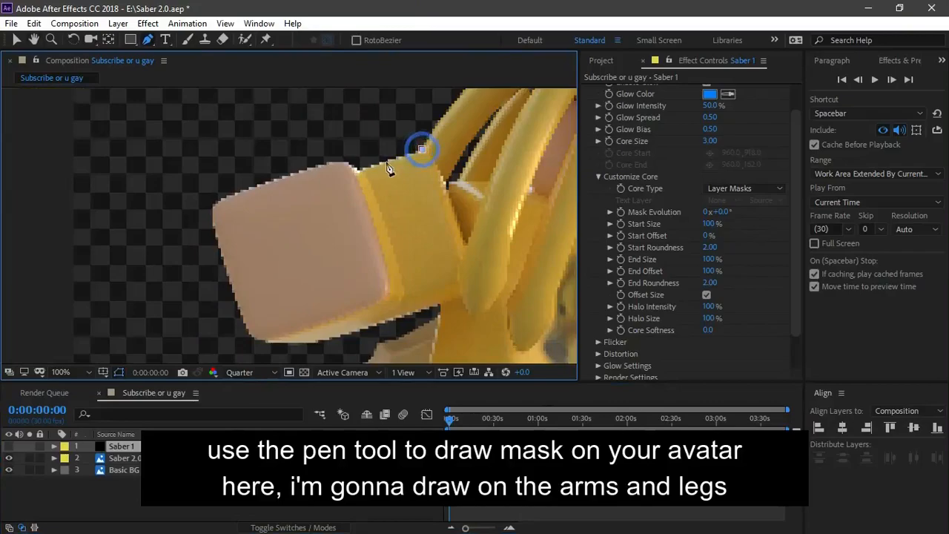
{"action": "left_click", "coordinate": [359, 170]}
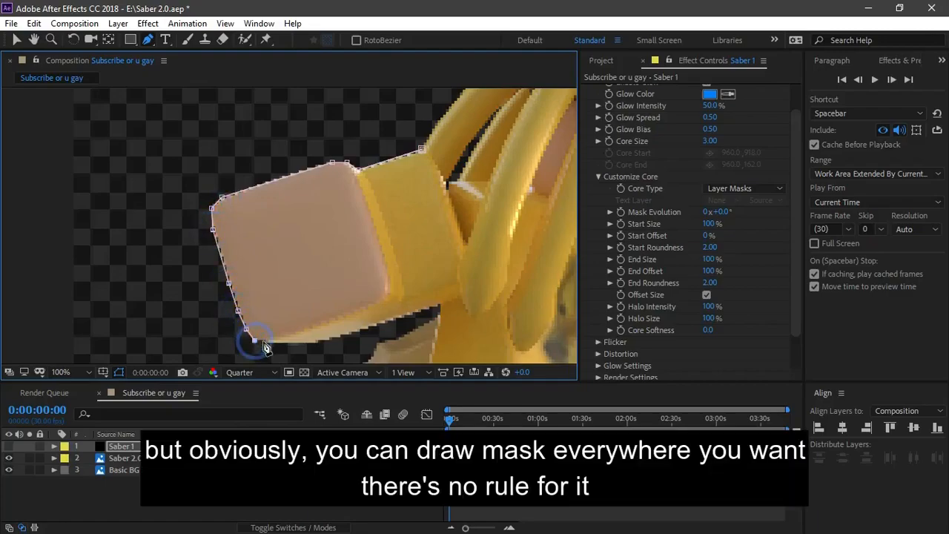
{"action": "left_click", "coordinate": [308, 344]}
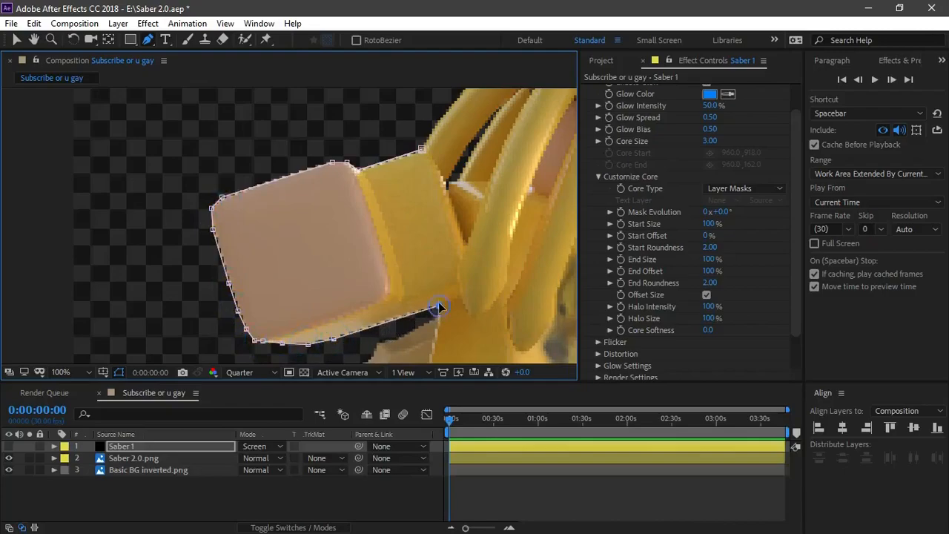
- Draw a second open mask on Saber 1 along the upper edge, hand and lower edge of the avatar's other arm
{"action": "scroll", "coordinate": [263, 214], "scroll_direction": "down", "scroll_amount": 3}
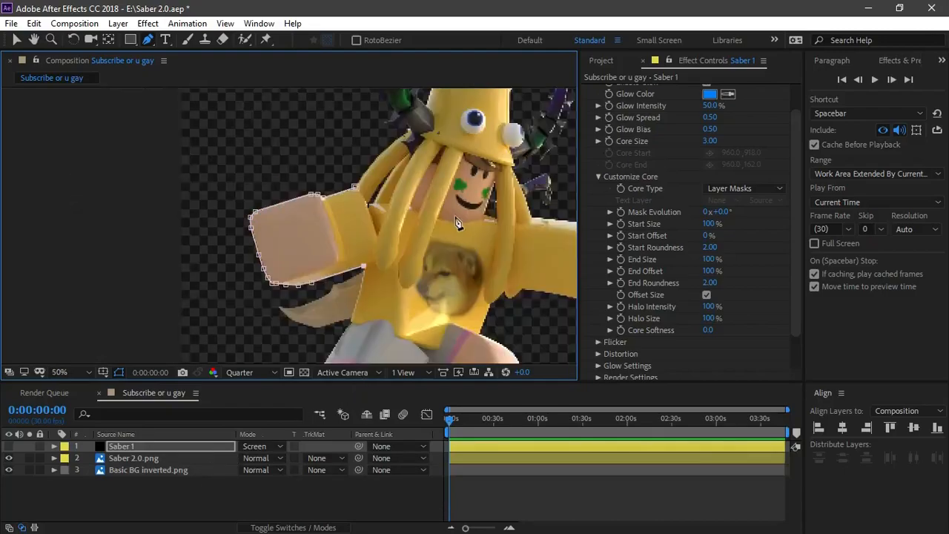
{"action": "scroll", "coordinate": [265, 215], "scroll_direction": "up", "scroll_amount": 1}
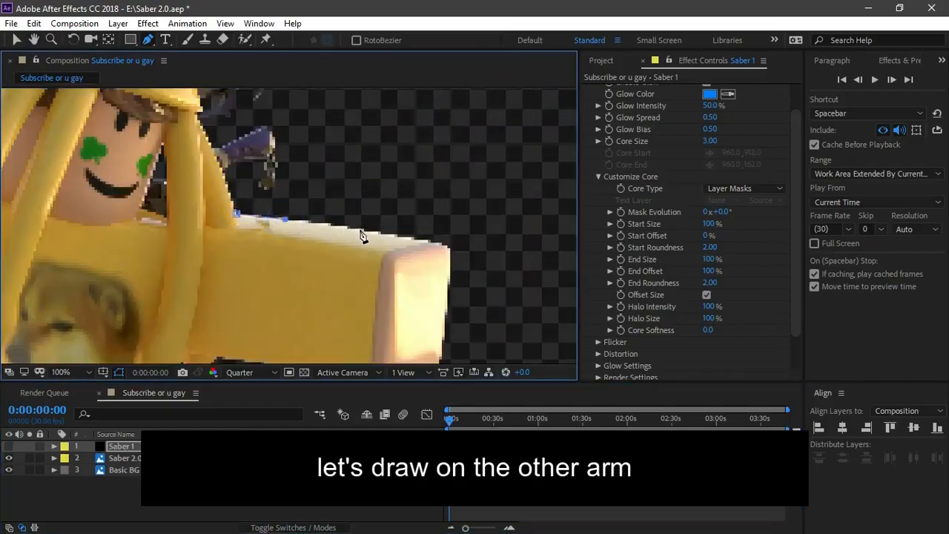
{"action": "left_click_drag", "start_coordinate": [452, 348], "coordinate": [312, 234]}
{"action": "scroll", "coordinate": [312, 235], "scroll_direction": "up", "scroll_amount": 1}
{"action": "left_click", "coordinate": [284, 206]}
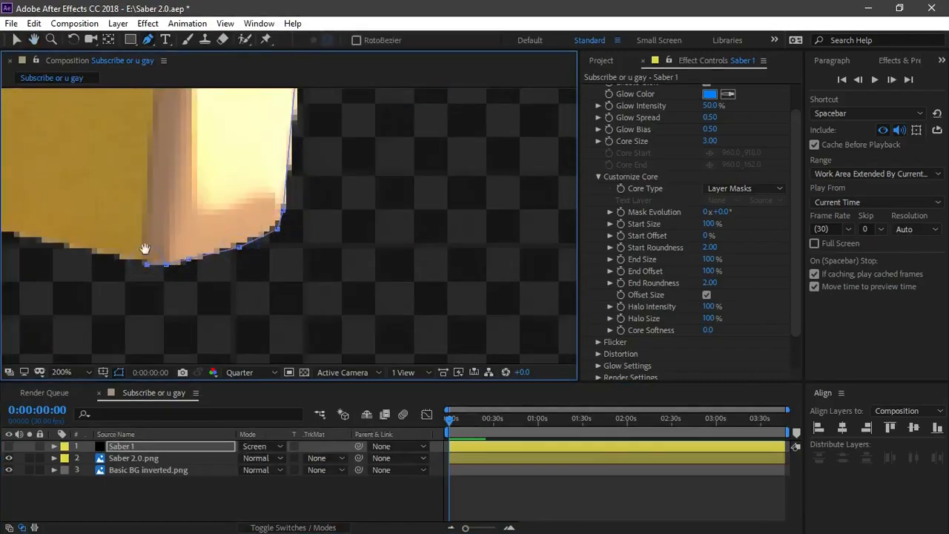
{"action": "left_click_drag", "start_coordinate": [146, 256], "coordinate": [331, 253]}
{"action": "scroll", "coordinate": [152, 221], "scroll_direction": "down", "scroll_amount": 1}
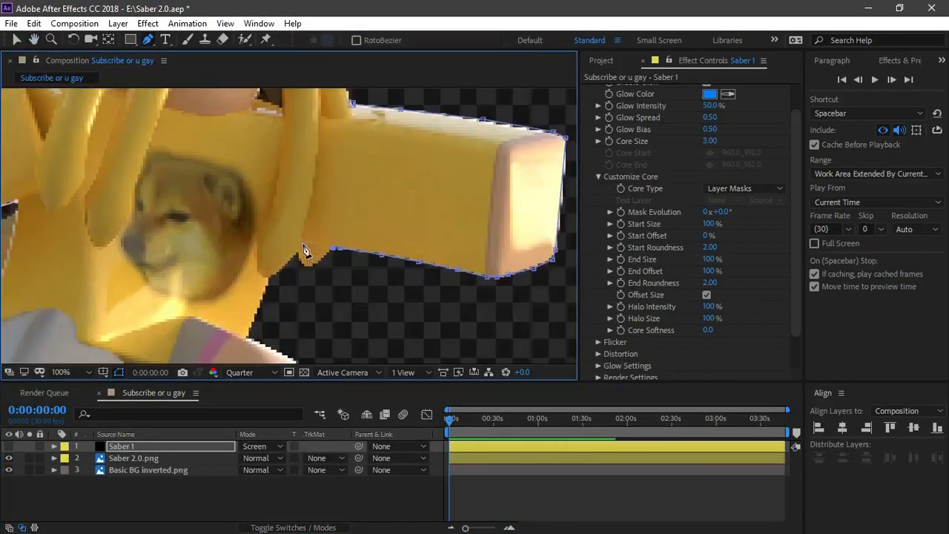
- Show the Saber 1 layer to check the glow around both arms, and hide it again
{"action": "left_click", "coordinate": [88, 481]}
{"action": "left_click", "coordinate": [8, 446]}
{"action": "key", "text": "comma"}
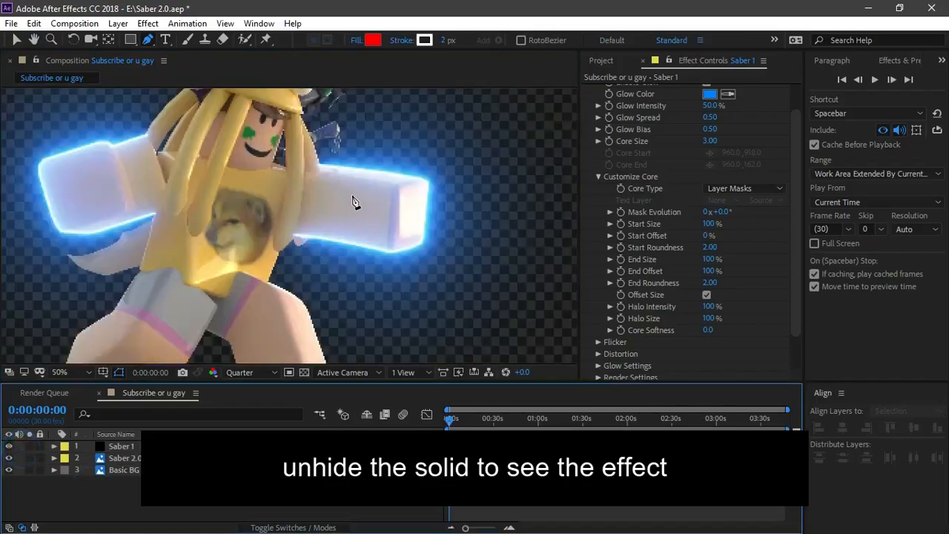
{"action": "left_click_drag", "start_coordinate": [262, 230], "coordinate": [393, 221]}
{"action": "key", "text": "g"}
{"action": "left_click", "coordinate": [9, 447]}
- Draw an open mask path on Saber 1 from the top of the shorts down the middle of the avatar's bent left-hand leg
{"action": "scroll", "coordinate": [270, 303], "scroll_direction": "up", "scroll_amount": 1}
{"action": "left_click", "coordinate": [142, 446]}
{"action": "left_click_drag", "start_coordinate": [358, 225], "coordinate": [359, 158]}
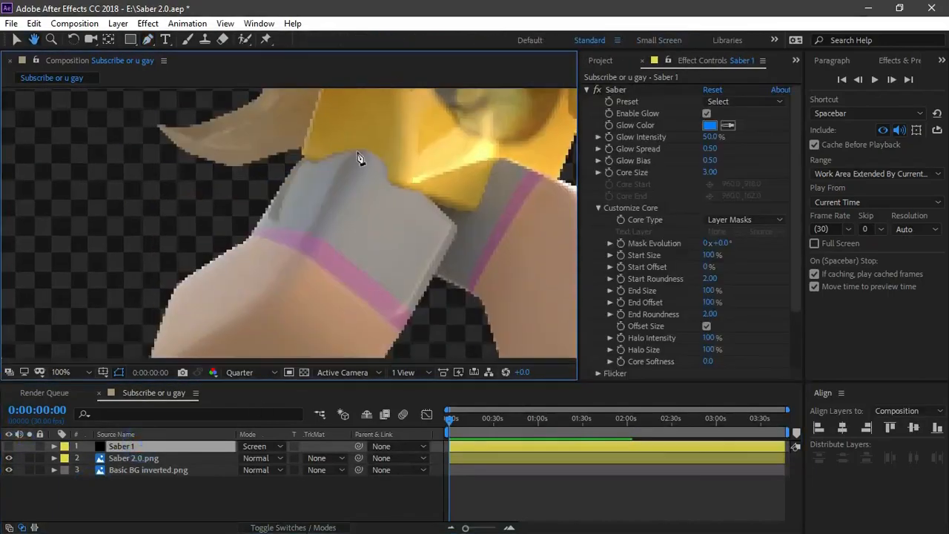
{"action": "left_click", "coordinate": [367, 147]}
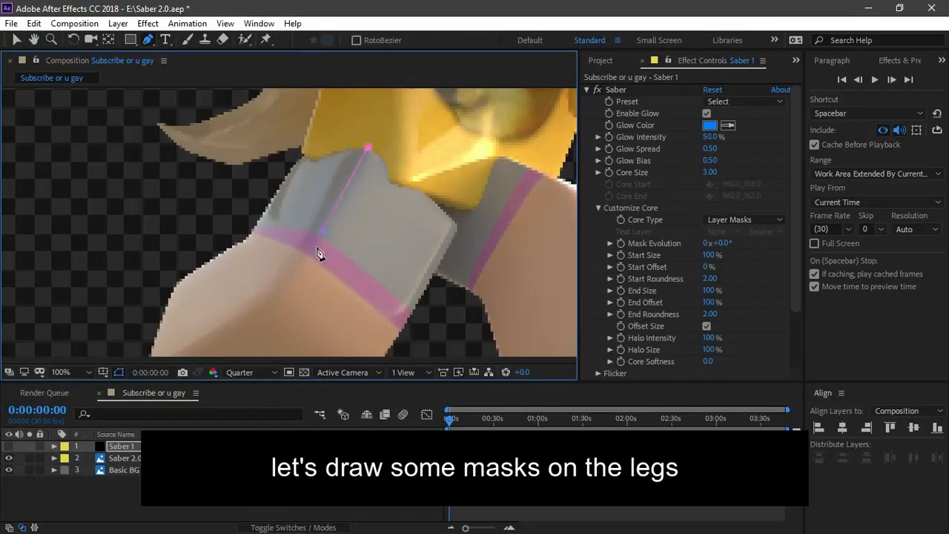
{"action": "left_click", "coordinate": [255, 315]}
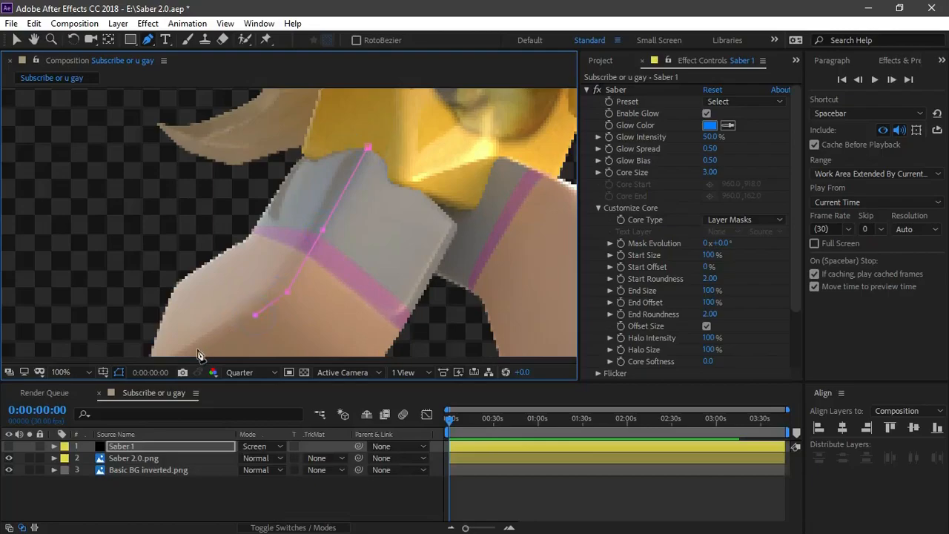
{"action": "left_click", "coordinate": [147, 491]}
- Draw open mask paths on Saber 1 along the top and outer edge of the avatar's other leg
{"action": "left_click", "coordinate": [133, 446]}
{"action": "left_click_drag", "start_coordinate": [509, 198], "coordinate": [342, 167]}
{"action": "left_click", "coordinate": [396, 157]}
{"action": "left_click", "coordinate": [422, 194]}
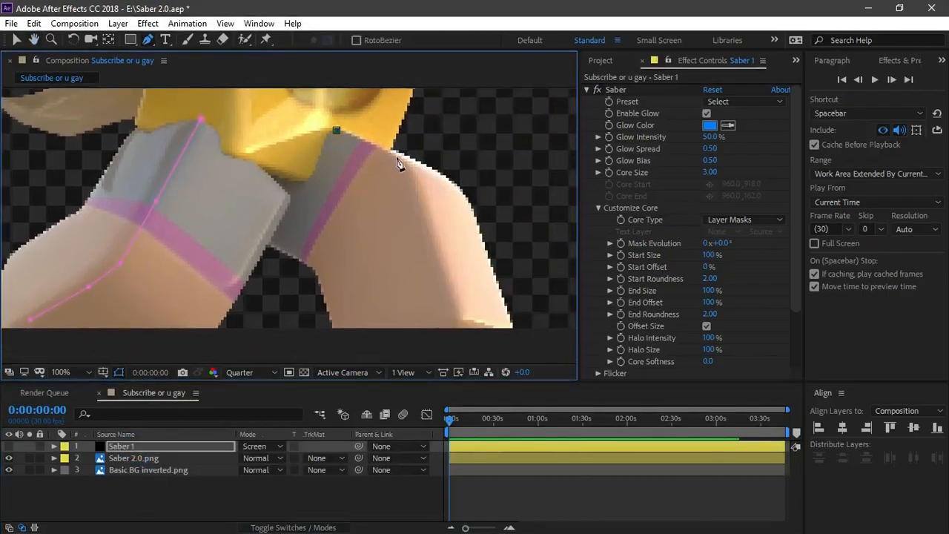
{"action": "left_click", "coordinate": [212, 497]}
{"action": "left_click", "coordinate": [158, 446]}
{"action": "left_click", "coordinate": [512, 330]}
{"action": "left_click", "coordinate": [492, 265]}
{"action": "left_click", "coordinate": [250, 496]}
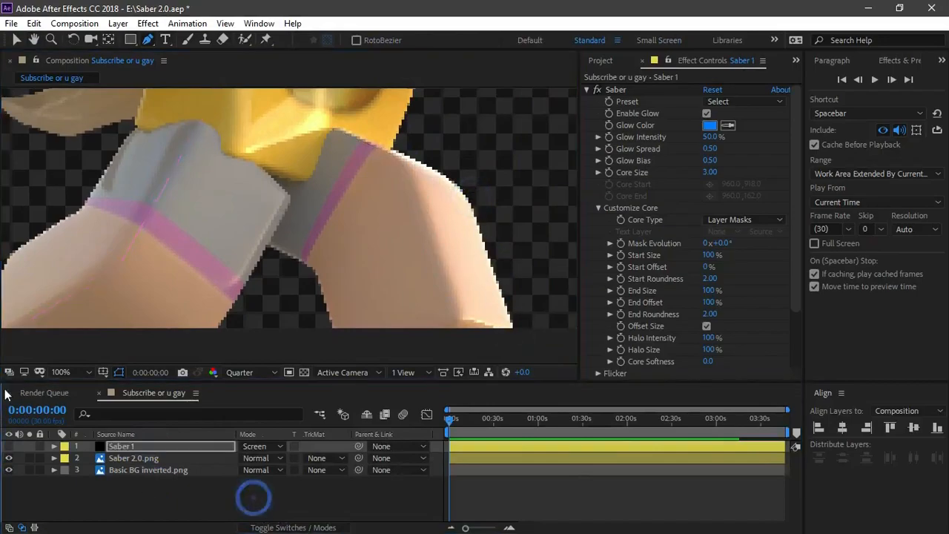
- Undo the last two mask edits on the avatar's other leg and show the Saber 1 layer to check the glow
{"action": "scroll", "coordinate": [408, 237], "scroll_direction": "down", "scroll_amount": 4}
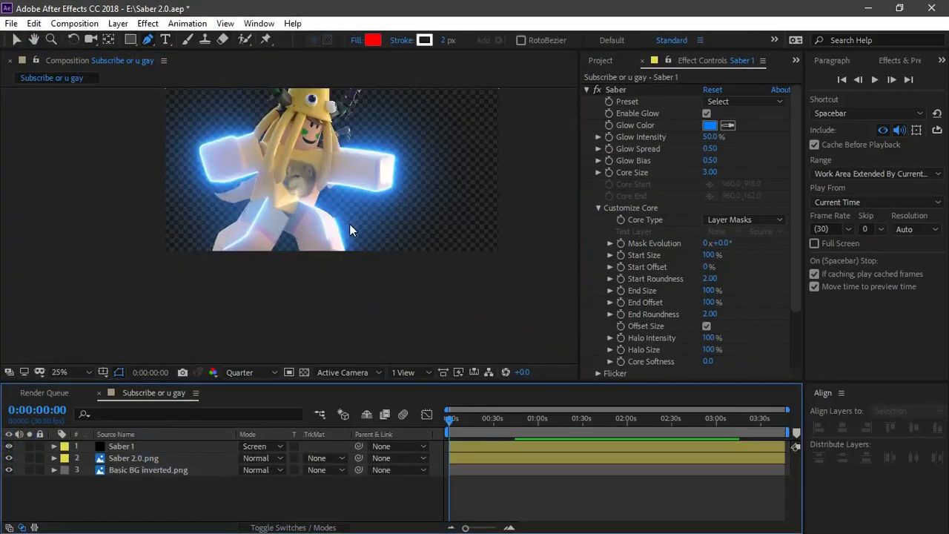
{"action": "key", "text": "ctrl+z"}
{"action": "key", "text": "ctrl+z"}
{"action": "left_click", "coordinate": [122, 447]}
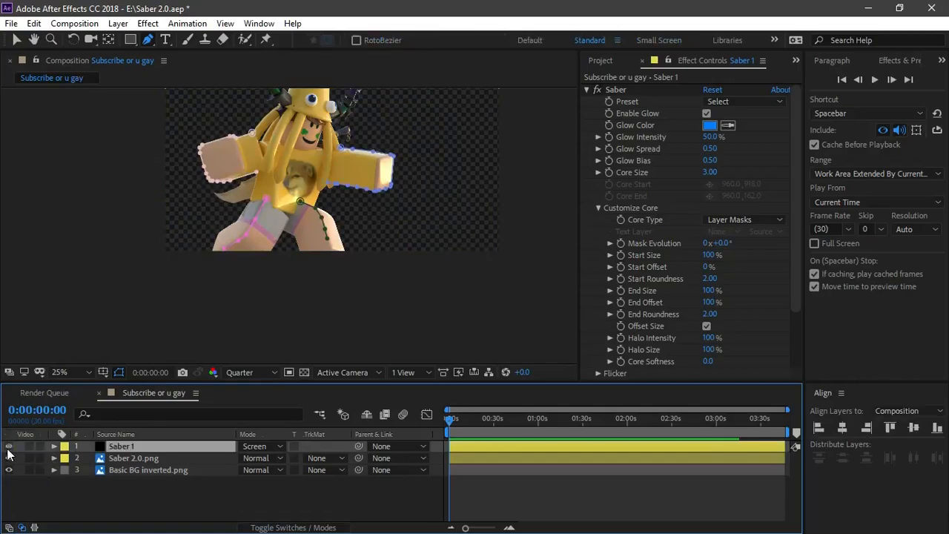
{"action": "left_click", "coordinate": [9, 447]}
{"action": "key", "text": "F2"}
{"action": "left_click_drag", "start_coordinate": [377, 263], "coordinate": [382, 320]}
{"action": "scroll", "coordinate": [376, 294], "scroll_direction": "up", "scroll_amount": 2}
{"action": "scroll", "coordinate": [364, 215], "scroll_direction": "up", "scroll_amount": 2}
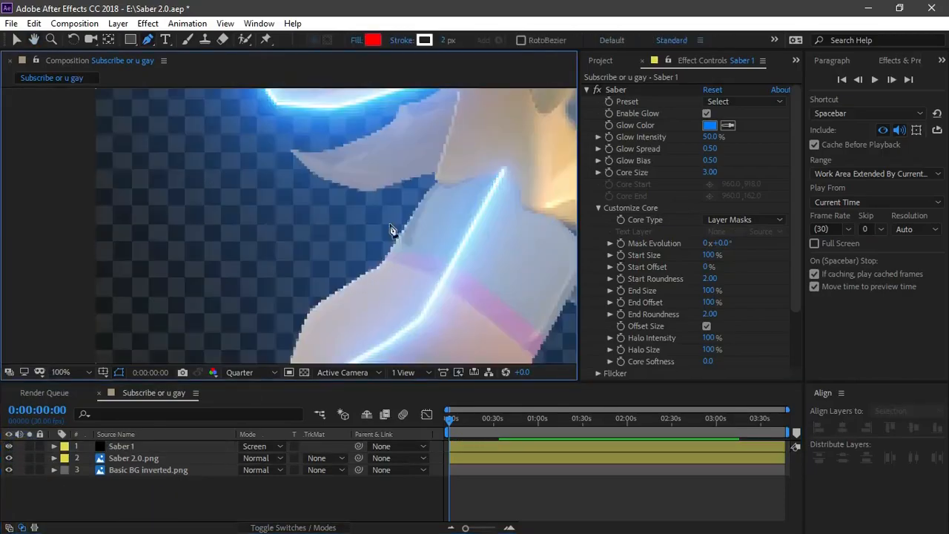
- Draw an open mask path on Saber 1 down the outer edge of the avatar's bent left-hand leg, starting at the shorts
{"action": "left_click", "coordinate": [144, 446]}
{"action": "left_click", "coordinate": [438, 180]}
{"action": "left_click", "coordinate": [406, 228]}
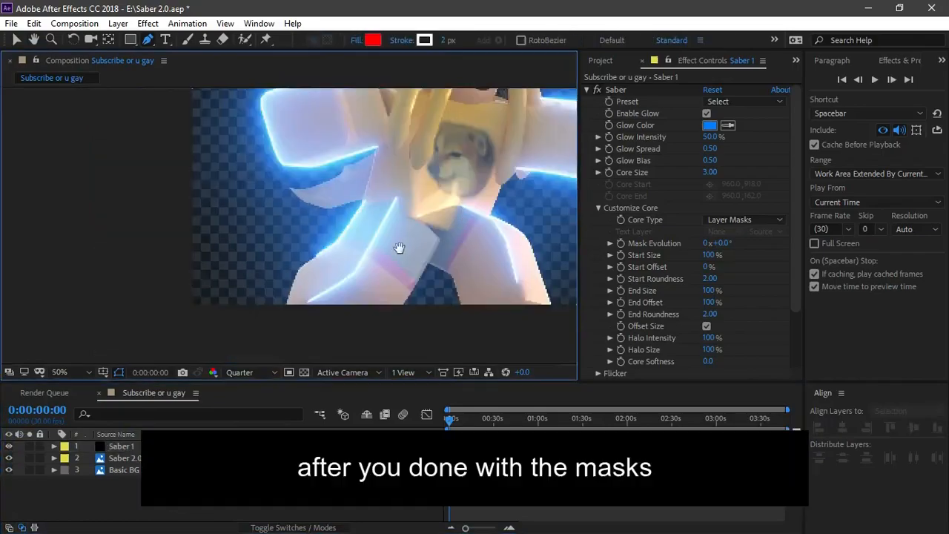
{"action": "scroll", "coordinate": [308, 318], "scroll_direction": "up", "scroll_amount": 2}
{"action": "scroll", "coordinate": [308, 318], "scroll_direction": "down", "scroll_amount": 2}
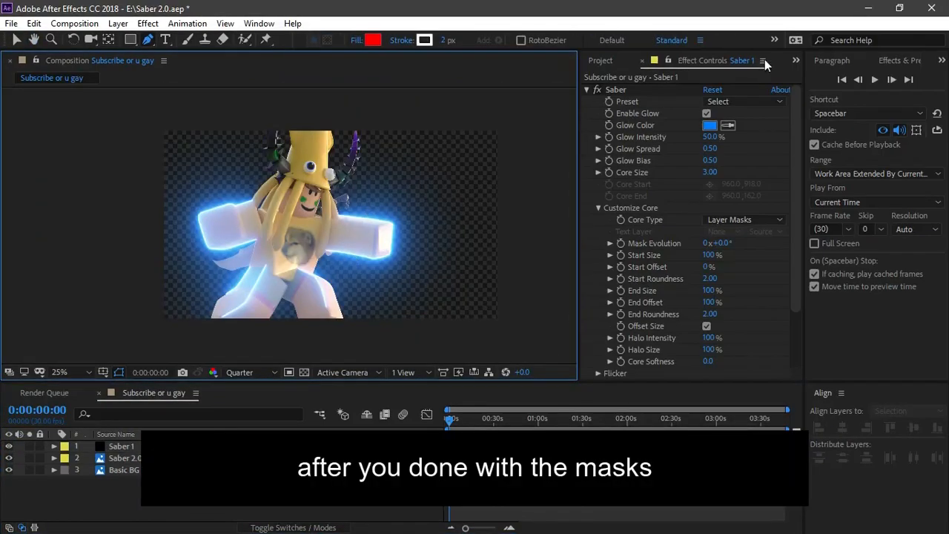
- Try the Portal, Wavelet and StarKiller presets on the Saber 1 effect
{"action": "left_click", "coordinate": [745, 103]}
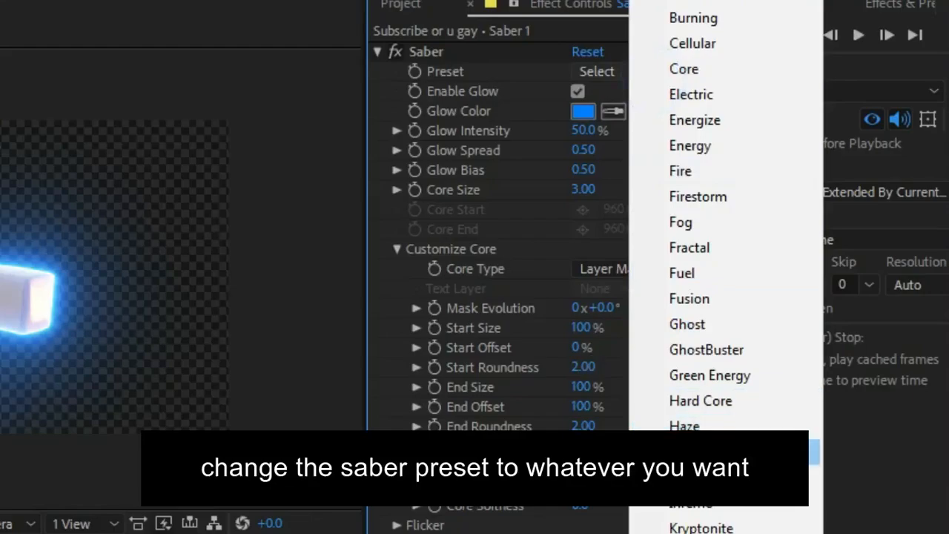
{"action": "left_click", "coordinate": [709, 533]}
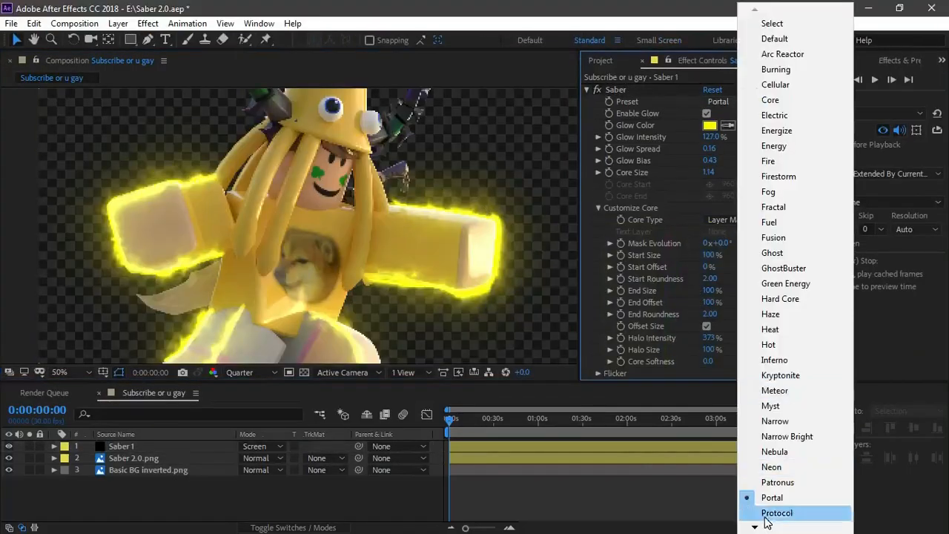
{"action": "scroll", "coordinate": [769, 511], "scroll_direction": "down", "scroll_amount": 6}
{"action": "left_click", "coordinate": [771, 467]}
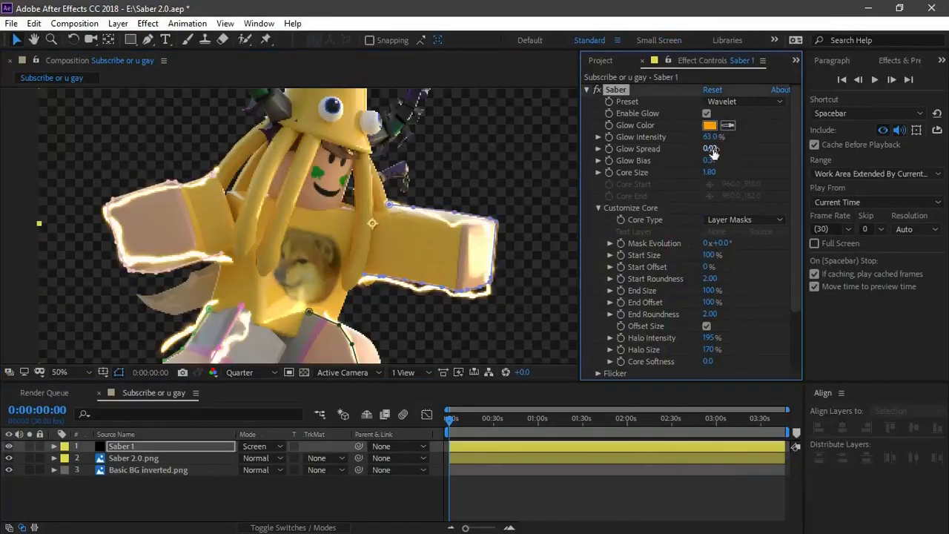
{"action": "left_click_drag", "start_coordinate": [714, 150], "coordinate": [722, 154]}
{"action": "left_click", "coordinate": [484, 227]}
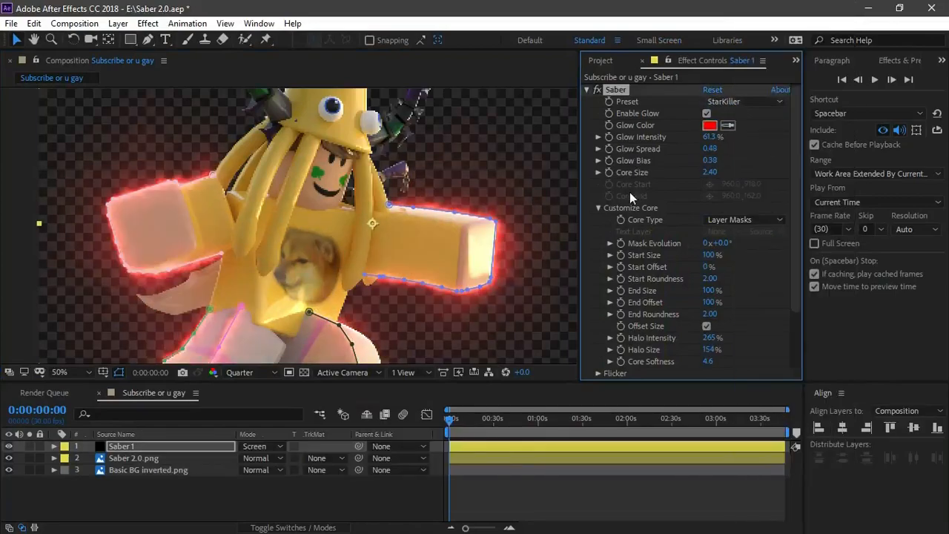
- Set the Saber 1 effect to the Electric preset with a yellow FFE221 glow color
{"action": "left_click", "coordinate": [742, 102]}
{"action": "scroll", "coordinate": [769, 26], "scroll_direction": "up", "scroll_amount": 4}
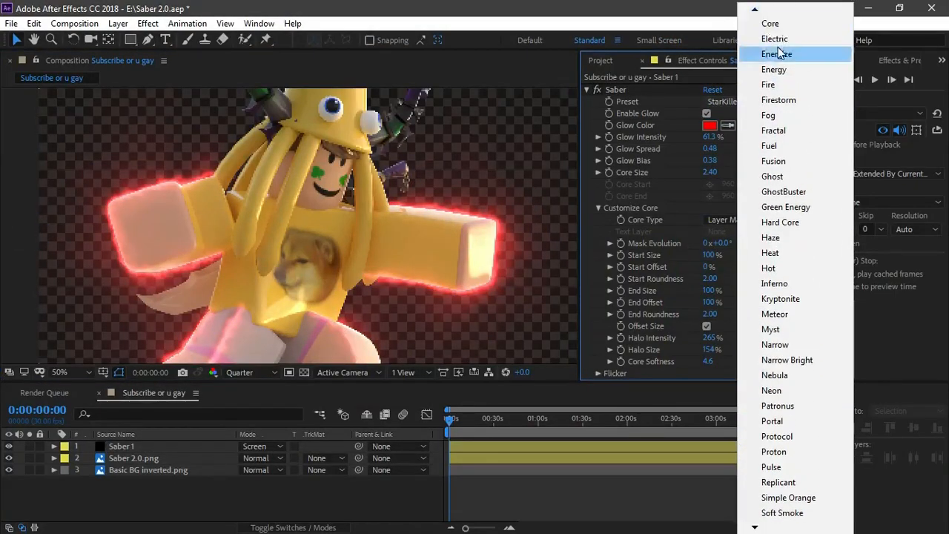
{"action": "left_click", "coordinate": [775, 38]}
{"action": "left_click", "coordinate": [710, 125]}
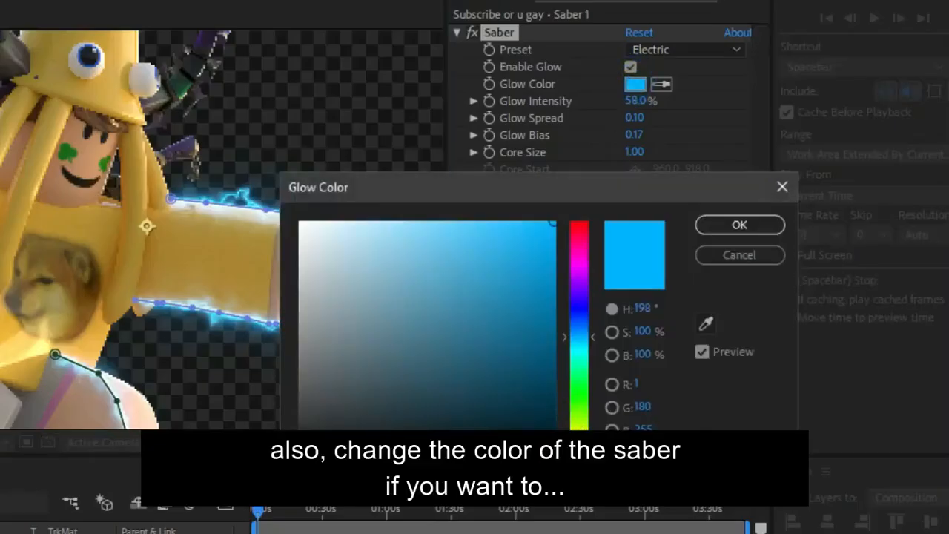
{"action": "left_click", "coordinate": [580, 441]}
{"action": "left_click_drag", "start_coordinate": [524, 206], "coordinate": [555, 287]}
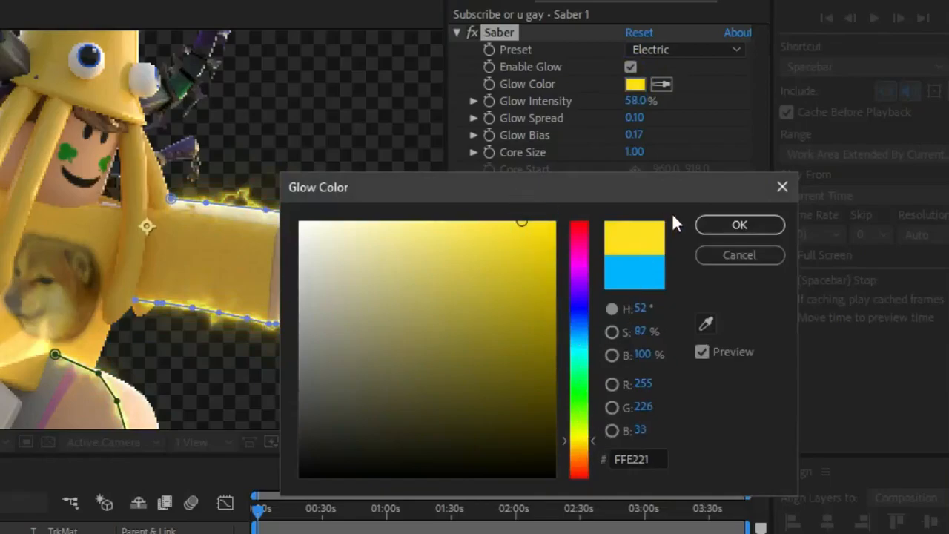
{"action": "scroll", "coordinate": [171, 274], "scroll_direction": "down", "scroll_amount": 1}
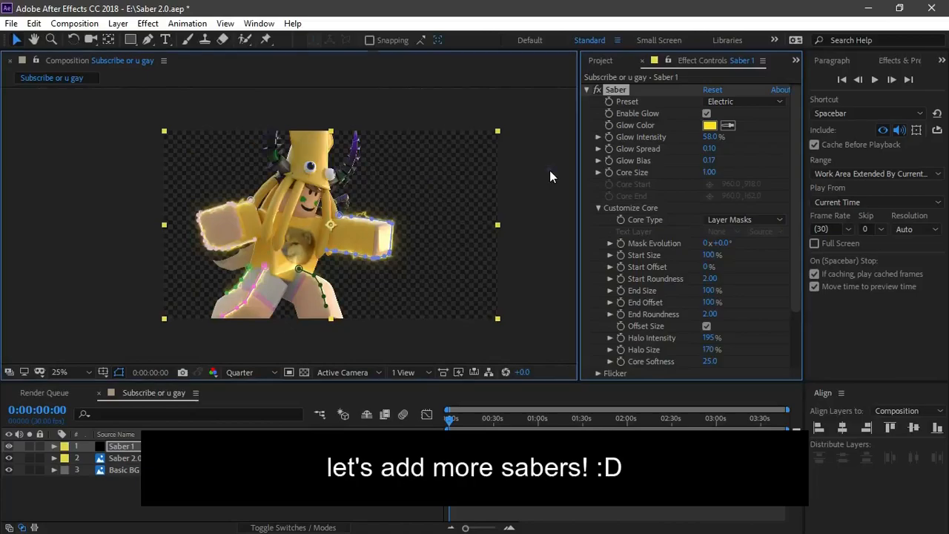
{"action": "left_click", "coordinate": [404, 150]}
{"action": "scroll", "coordinate": [336, 240], "scroll_direction": "up", "scroll_amount": 2}
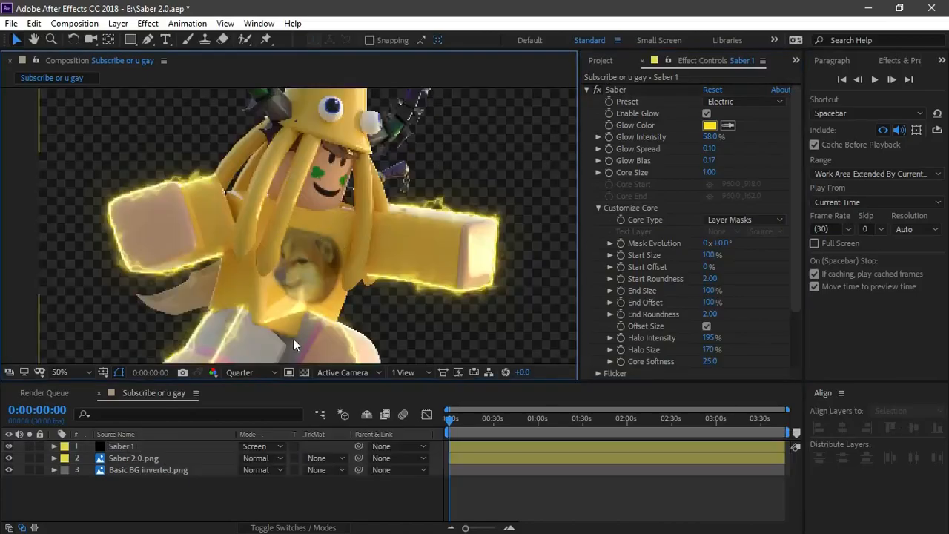
- Create a new black 1920 x 1080 px solid layer named Saber 2
{"action": "left_click", "coordinate": [194, 500]}
{"action": "left_click", "coordinate": [128, 447]}
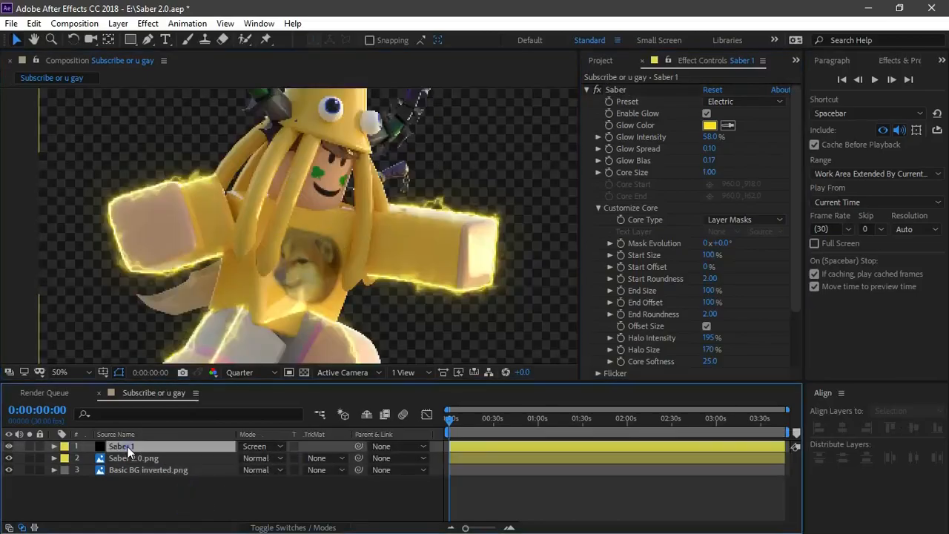
{"action": "right_click", "coordinate": [149, 496]}
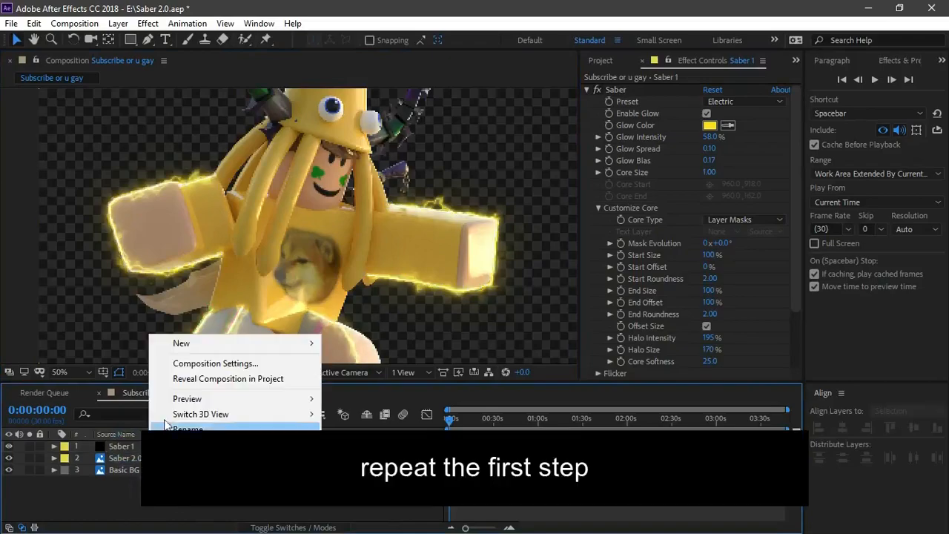
{"action": "mouse_move", "coordinate": [219, 344]}
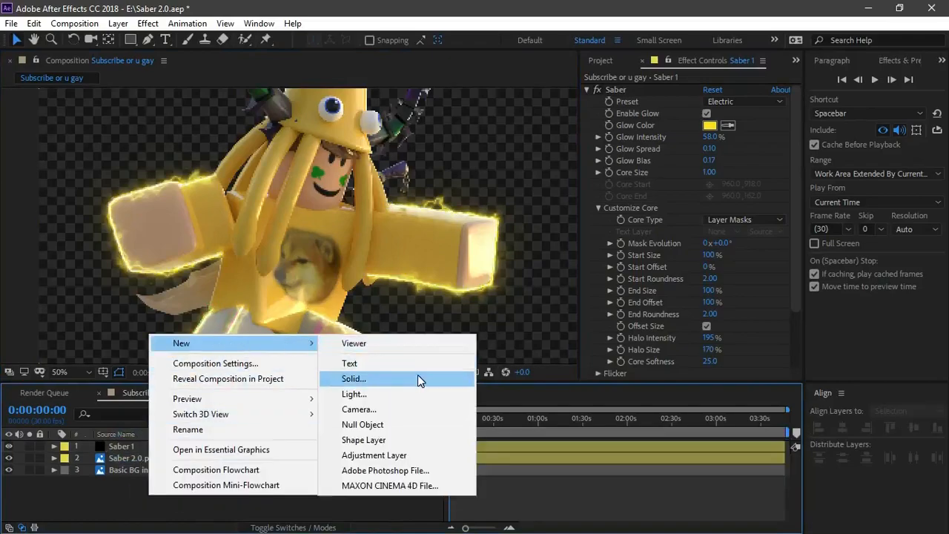
{"action": "left_click", "coordinate": [418, 378]}
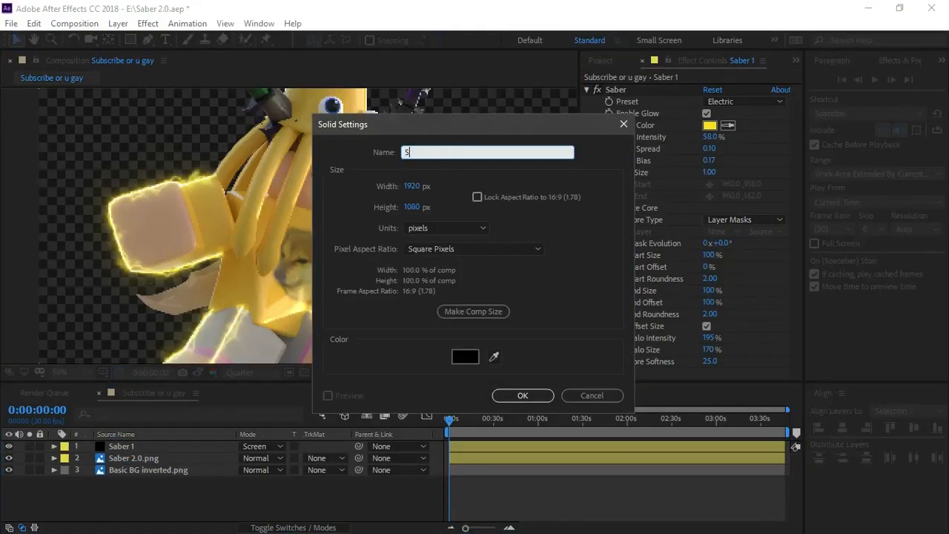
{"action": "type", "text": "Saber 2"}
{"action": "key", "text": "Return"}
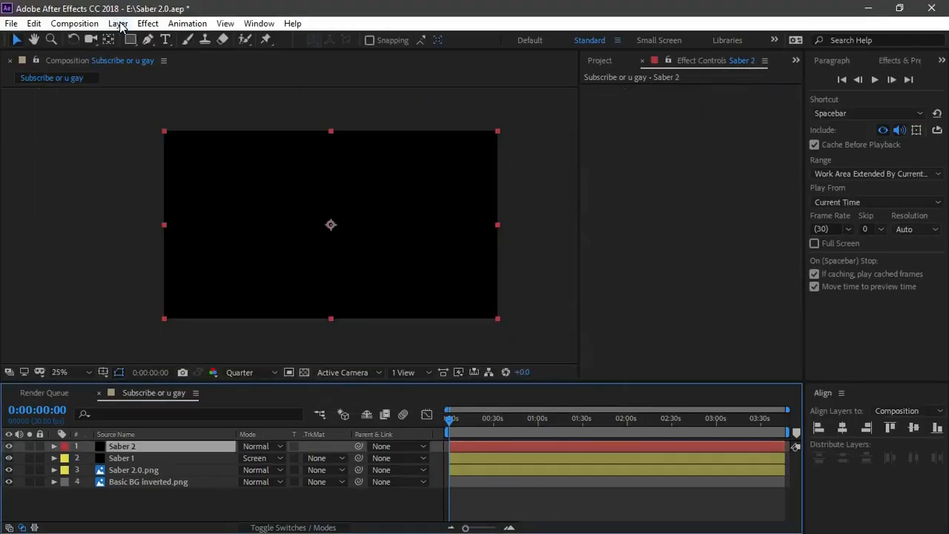
- Apply the Video Copilot Saber effect to the Saber 2 layer
{"action": "left_click", "coordinate": [148, 23]}
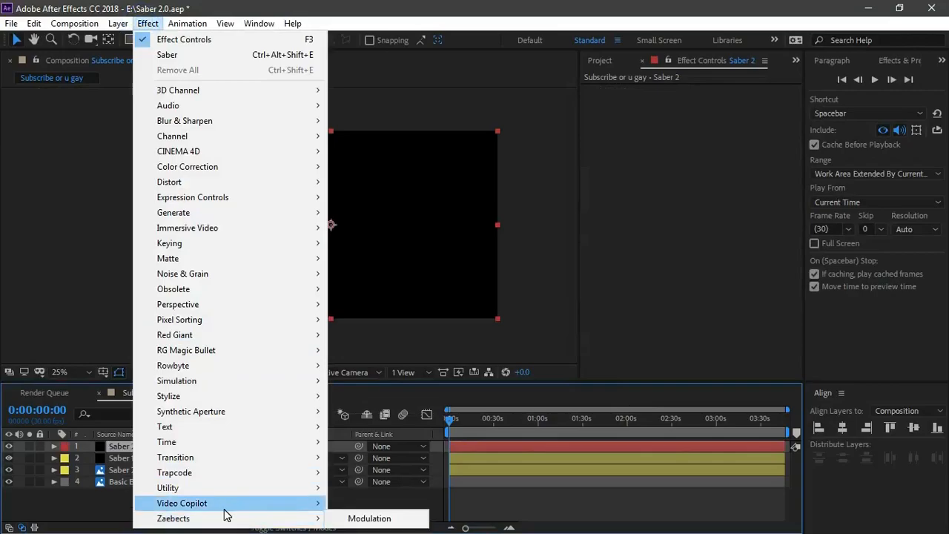
{"action": "mouse_move", "coordinate": [224, 509]}
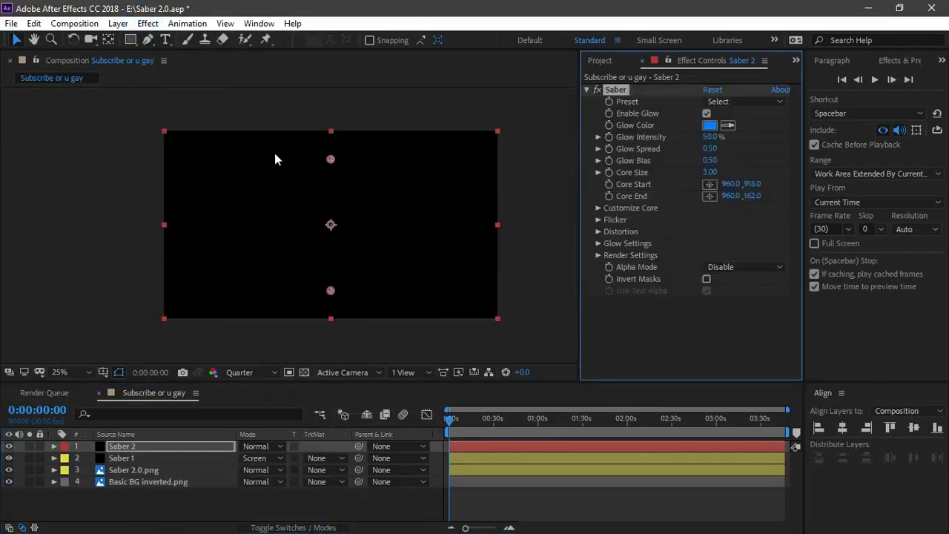
{"action": "scroll", "coordinate": [280, 190], "scroll_direction": "up", "scroll_amount": 1}
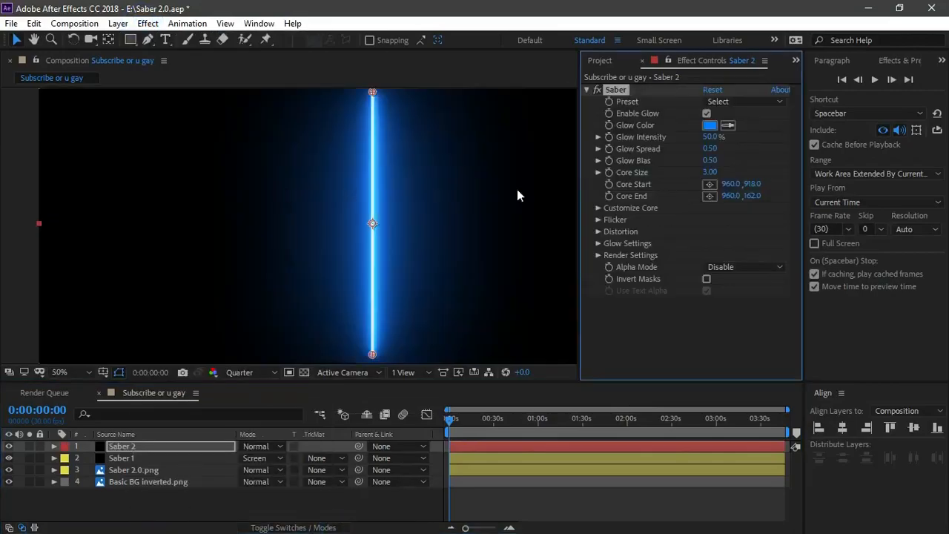
- Set the core's Start Size to 0% in the Saber 2 effect
{"action": "left_click", "coordinate": [598, 208]}
{"action": "scroll", "coordinate": [655, 237], "scroll_direction": "down", "scroll_amount": 1}
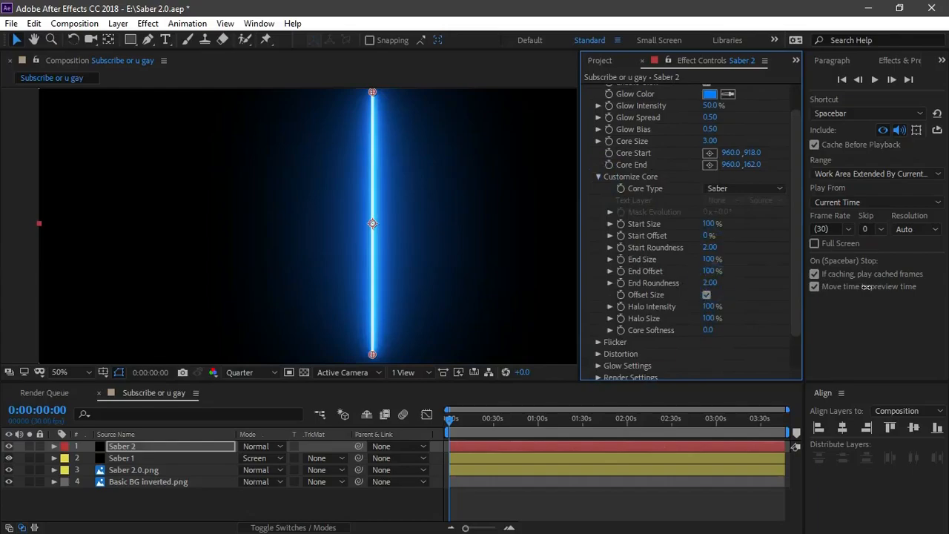
{"action": "scroll", "coordinate": [467, 291], "scroll_direction": "down", "scroll_amount": 1}
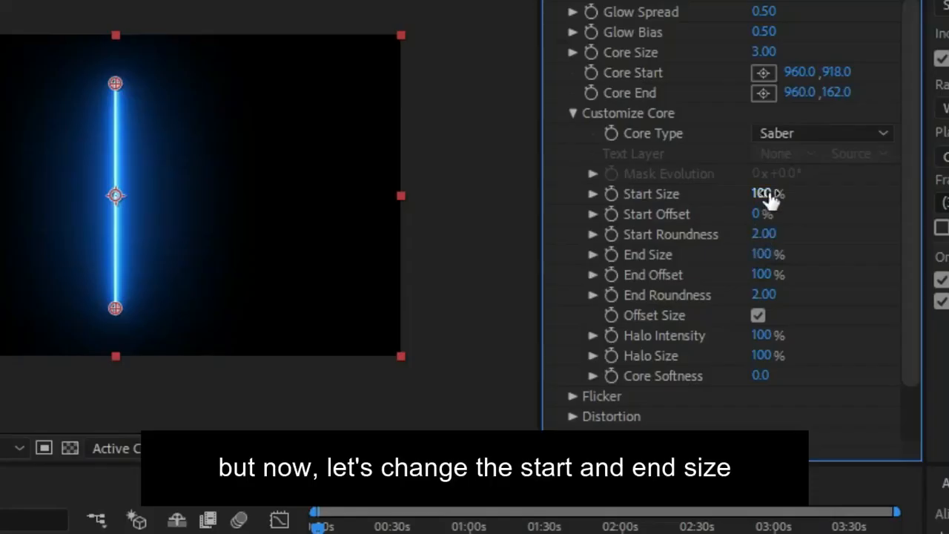
{"action": "left_click_drag", "start_coordinate": [771, 196], "coordinate": [452, 214]}
{"action": "left_click", "coordinate": [528, 174]}
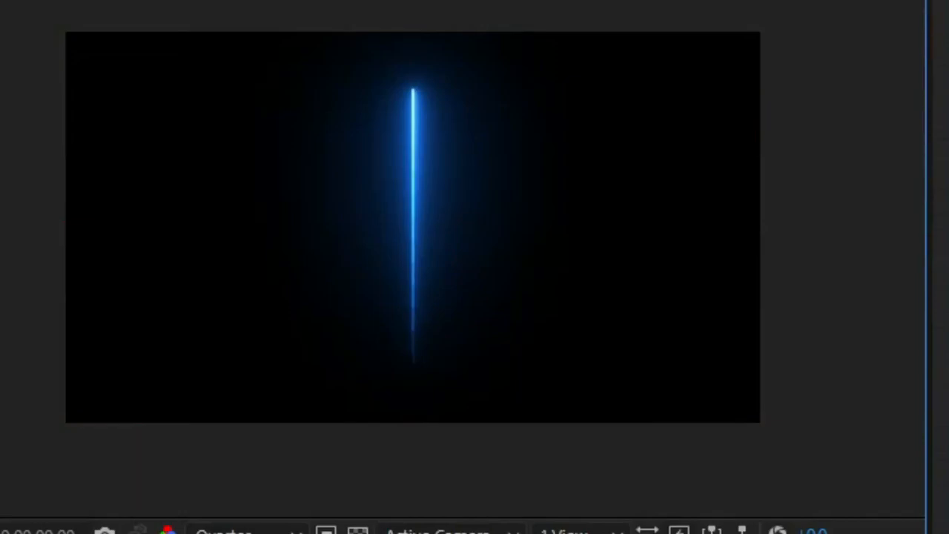
- Try the Protocol and Wavelet presets on the Saber 2 effect
{"action": "left_click", "coordinate": [778, 279]}
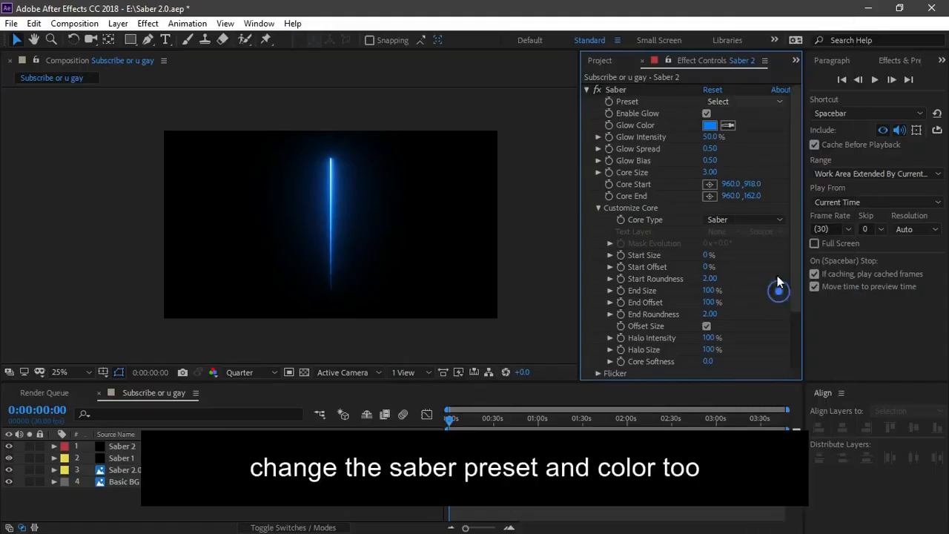
{"action": "left_click", "coordinate": [573, 157]}
{"action": "scroll", "coordinate": [573, 157], "scroll_direction": "up", "scroll_amount": 2}
{"action": "left_click", "coordinate": [728, 101]}
{"action": "left_click", "coordinate": [773, 515]}
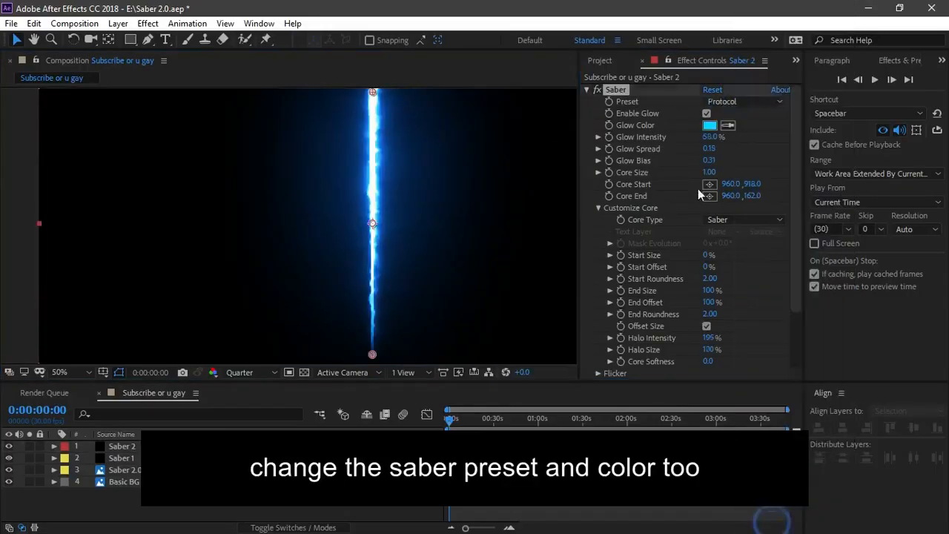
{"action": "left_click", "coordinate": [727, 102]}
{"action": "mouse_move", "coordinate": [755, 526]}
{"action": "left_click", "coordinate": [785, 449]}
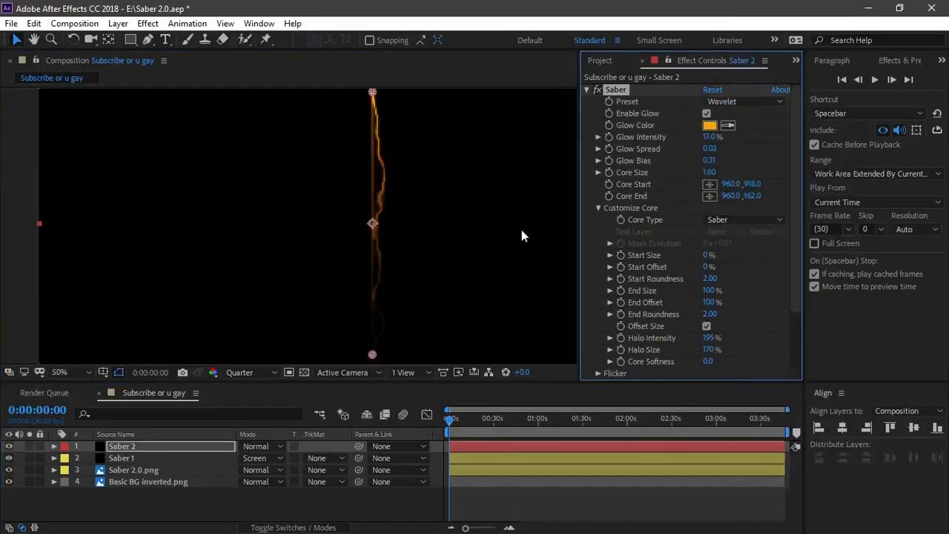
- Set the core type of the Saber 2 effect to Layer Masks
{"action": "scroll", "coordinate": [521, 230], "scroll_direction": "down", "scroll_amount": 2}
{"action": "left_click", "coordinate": [744, 219]}
{"action": "left_click", "coordinate": [746, 249]}
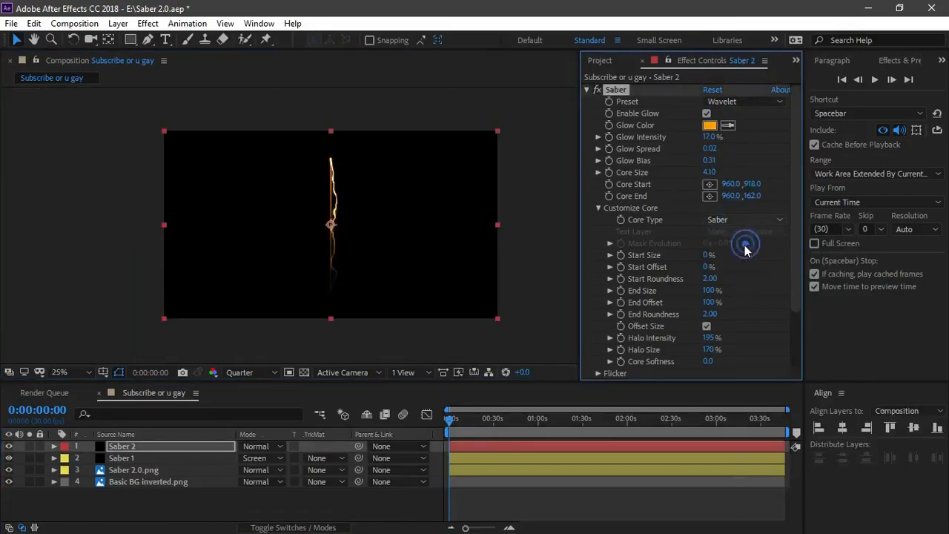
- Examine the Distortion, Render Settings and Glow Settings of the Saber 2 effect
{"action": "scroll", "coordinate": [603, 313], "scroll_direction": "down", "scroll_amount": 2}
{"action": "left_click", "coordinate": [599, 313]}
{"action": "left_click", "coordinate": [612, 303]}
{"action": "scroll", "coordinate": [597, 334], "scroll_direction": "down", "scroll_amount": 1}
{"action": "left_click", "coordinate": [598, 338]}
{"action": "scroll", "coordinate": [598, 326], "scroll_direction": "down", "scroll_amount": 1}
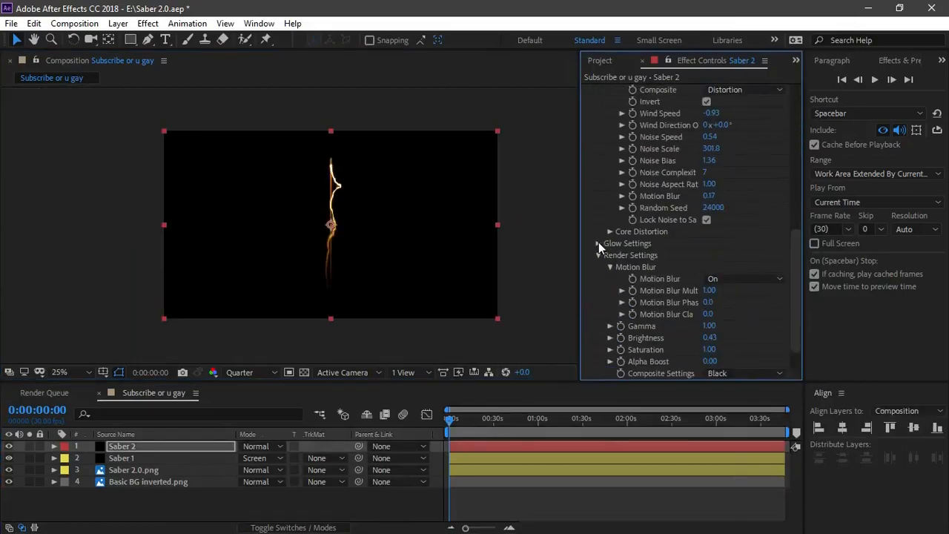
{"action": "left_click", "coordinate": [598, 243]}
{"action": "scroll", "coordinate": [670, 248], "scroll_direction": "up", "scroll_amount": 4}
{"action": "left_click", "coordinate": [441, 453]}
- Try the Solar Wave preset and other presets on the Saber 2 effect
{"action": "left_click", "coordinate": [744, 101]}
{"action": "left_click", "coordinate": [809, 330]}
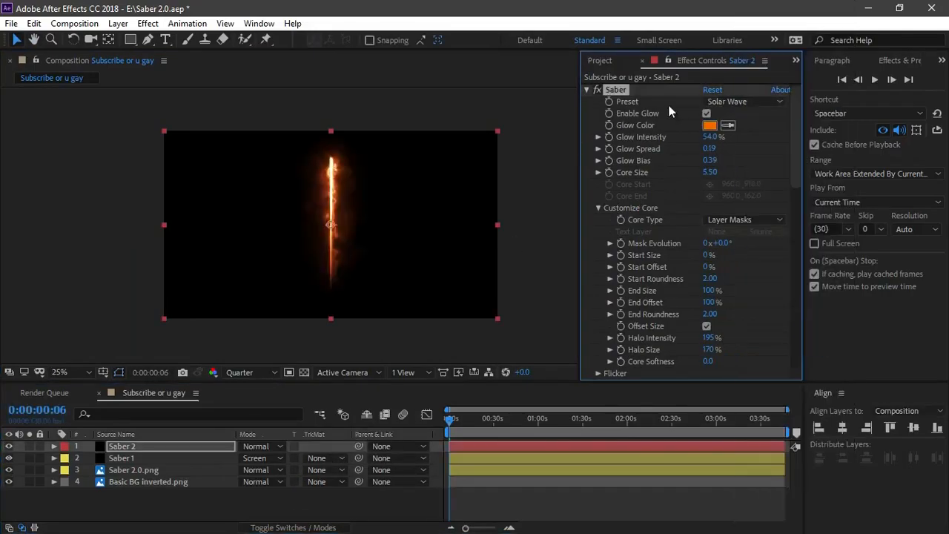
{"action": "left_click", "coordinate": [739, 101]}
{"action": "left_click", "coordinate": [739, 104]}
{"action": "left_click", "coordinate": [742, 102]}
{"action": "left_click", "coordinate": [749, 64]}
{"action": "left_click", "coordinate": [742, 102]}
{"action": "left_click", "coordinate": [738, 87]}
- Apply the Torch preset to the Saber 2 effect and change its glow color to light blue
{"action": "left_click", "coordinate": [742, 102]}
{"action": "left_click", "coordinate": [805, 398]}
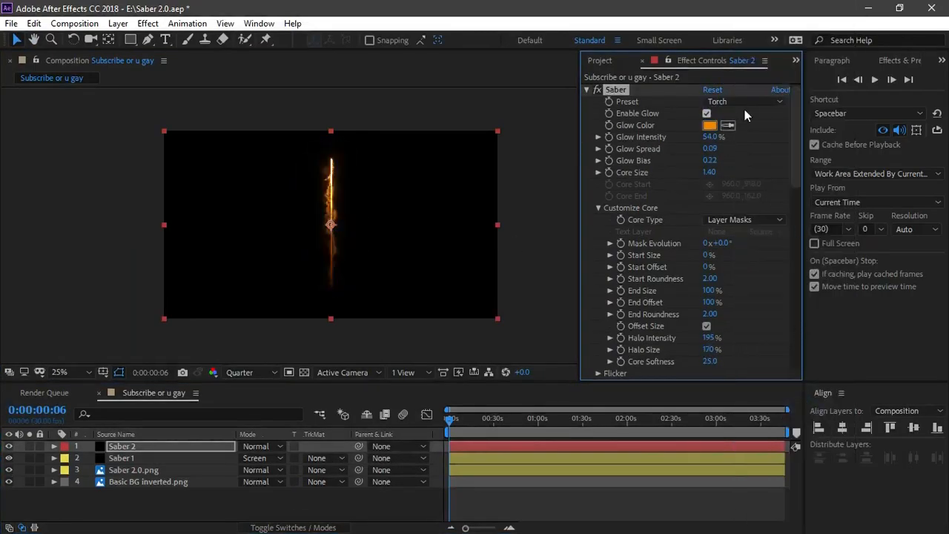
{"action": "scroll", "coordinate": [420, 180], "scroll_direction": "up", "scroll_amount": 2}
{"action": "left_click", "coordinate": [710, 125]}
{"action": "left_click", "coordinate": [671, 300]}
{"action": "left_click", "coordinate": [769, 221]}
- Set the End Size of the Saber 2 effect to 163% and hide the Saber 2 layer
{"action": "left_click_drag", "start_coordinate": [715, 290], "coordinate": [780, 291]}
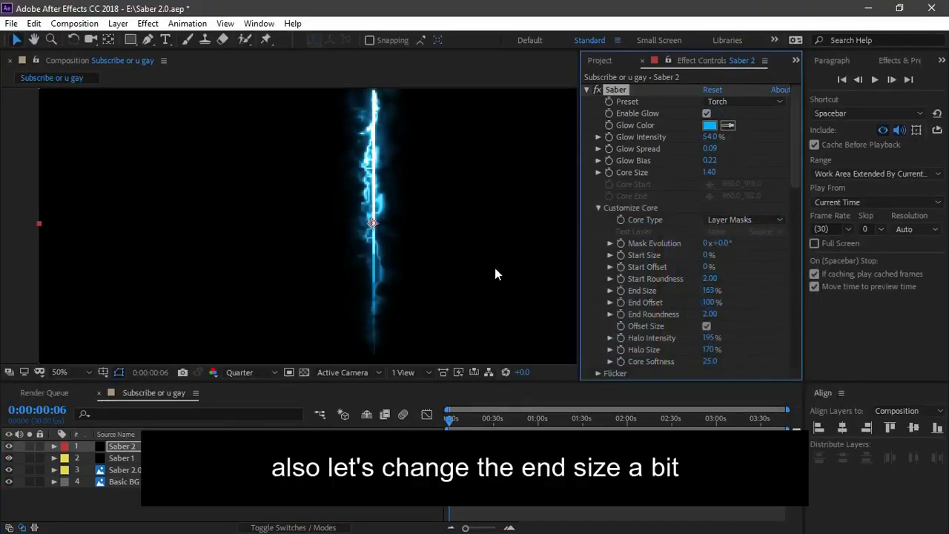
{"action": "scroll", "coordinate": [493, 270], "scroll_direction": "down", "scroll_amount": 2}
{"action": "left_click", "coordinate": [527, 204]}
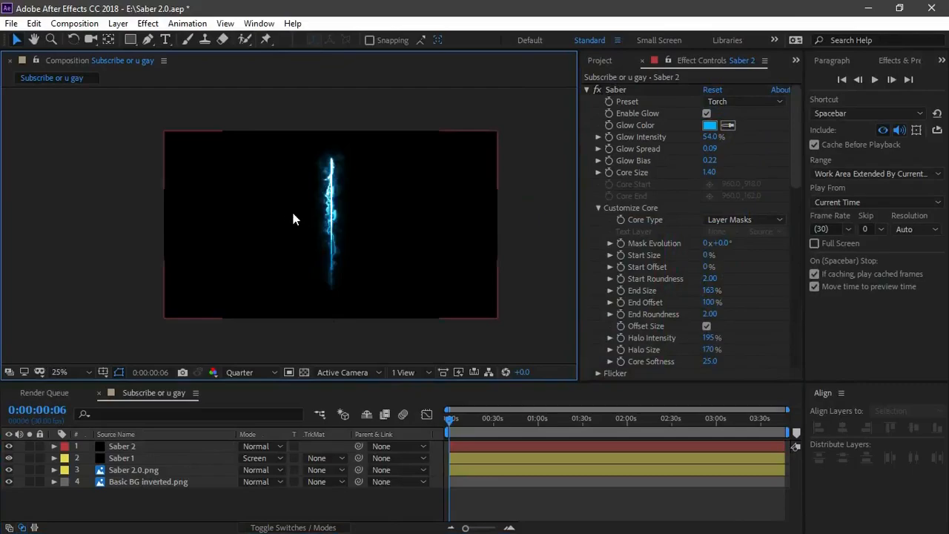
{"action": "scroll", "coordinate": [320, 228], "scroll_direction": "up", "scroll_amount": 2}
{"action": "left_click", "coordinate": [10, 446]}
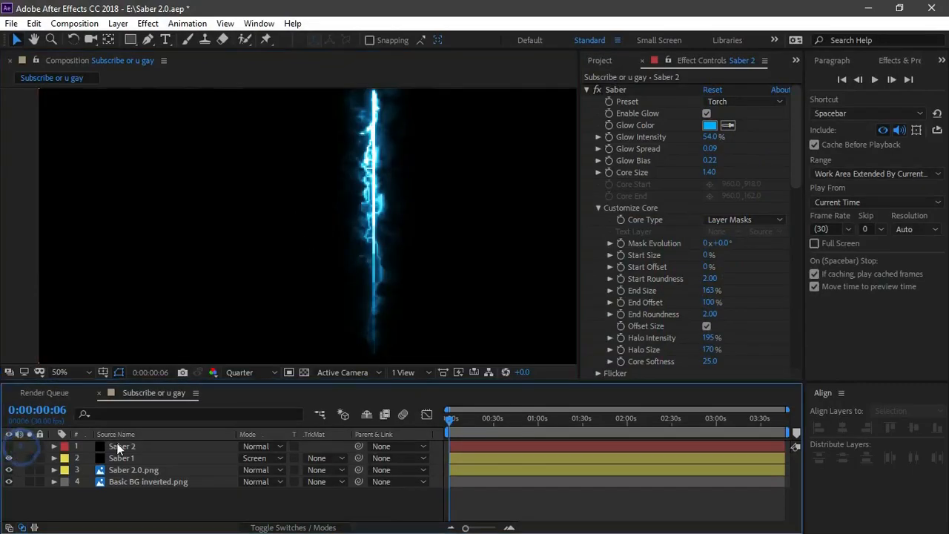
- Change the blending mode of the Saber 2 layer to Screen
{"action": "left_click", "coordinate": [117, 447]}
{"action": "left_click", "coordinate": [266, 447]}
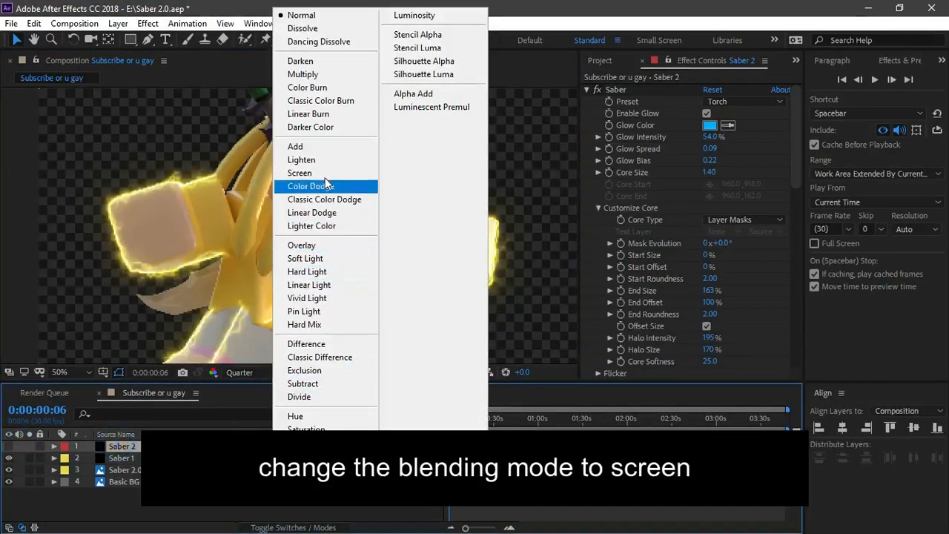
{"action": "left_click", "coordinate": [300, 173]}
{"action": "scroll", "coordinate": [303, 195], "scroll_direction": "down", "scroll_amount": 4}
{"action": "scroll", "coordinate": [184, 295], "scroll_direction": "up", "scroll_amount": 4}
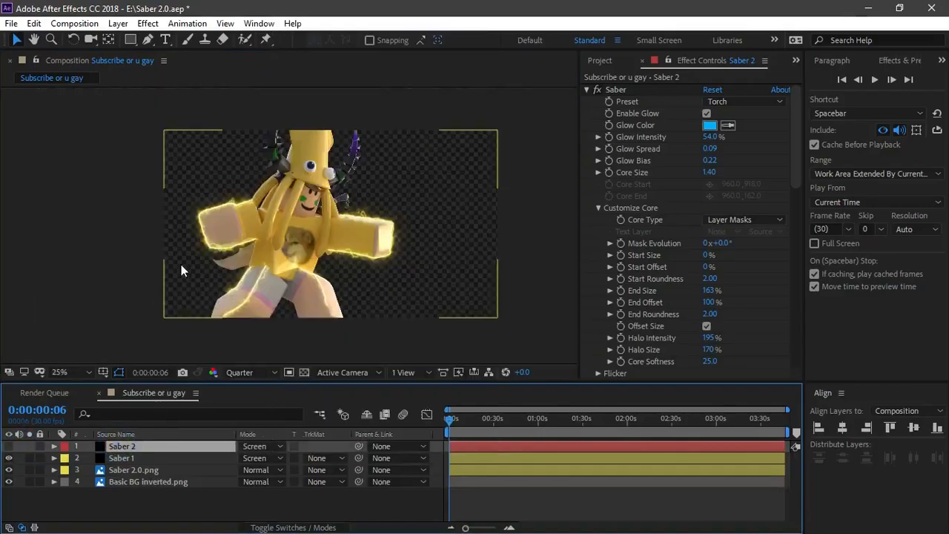
- Draw two open lightning-shaped masks across the avatar's legs on the Saber 2 layer with the Pen tool and show the layer
{"action": "left_click", "coordinate": [148, 39]}
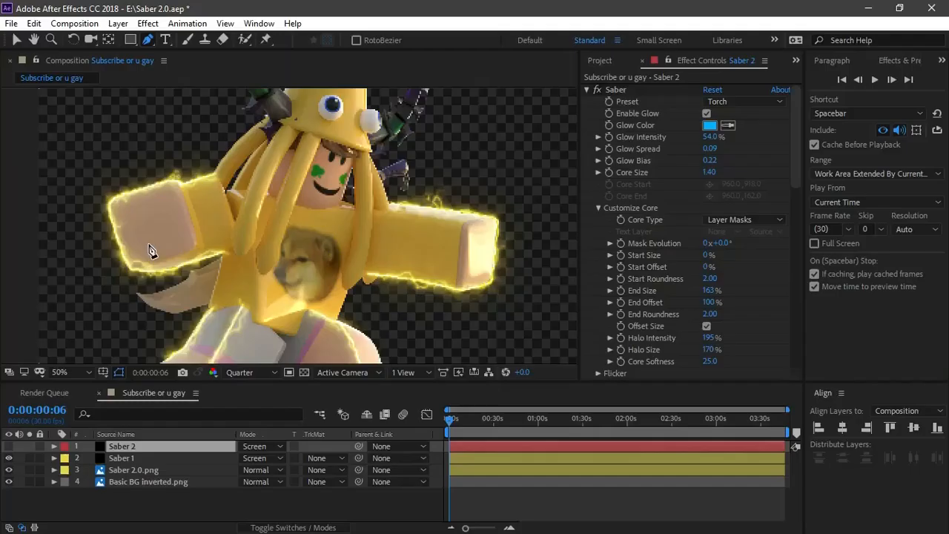
{"action": "scroll", "coordinate": [148, 252], "scroll_direction": "down", "scroll_amount": 3}
{"action": "left_click", "coordinate": [146, 246]}
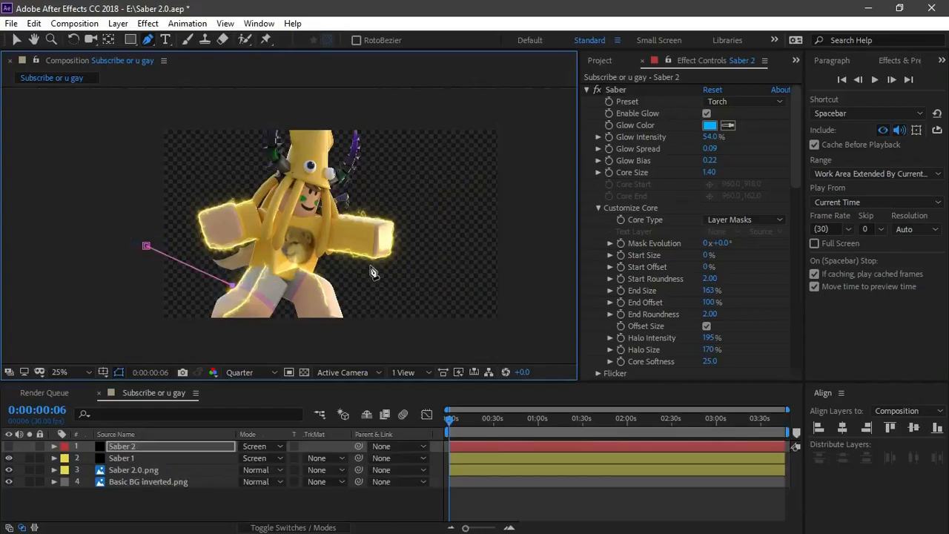
{"action": "left_click", "coordinate": [135, 446]}
{"action": "left_click", "coordinate": [206, 326]}
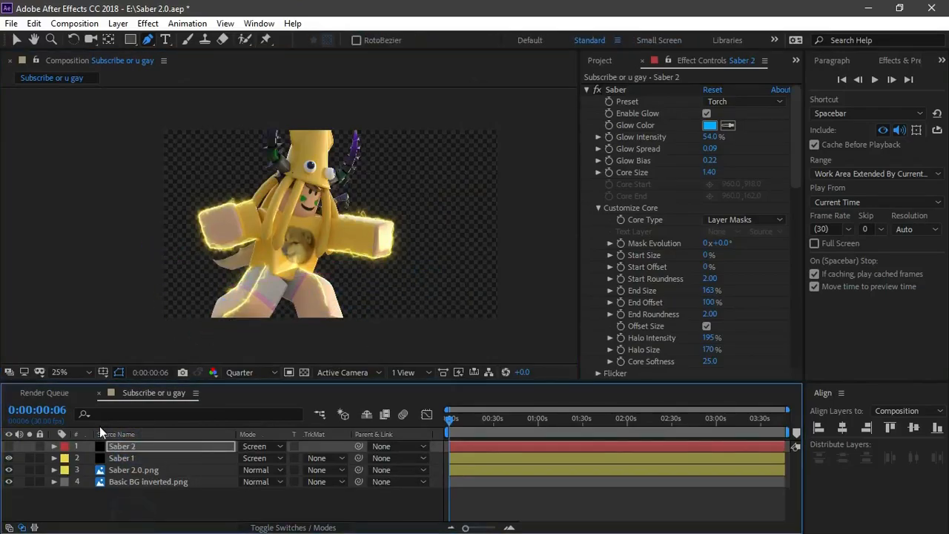
{"action": "left_click", "coordinate": [19, 440]}
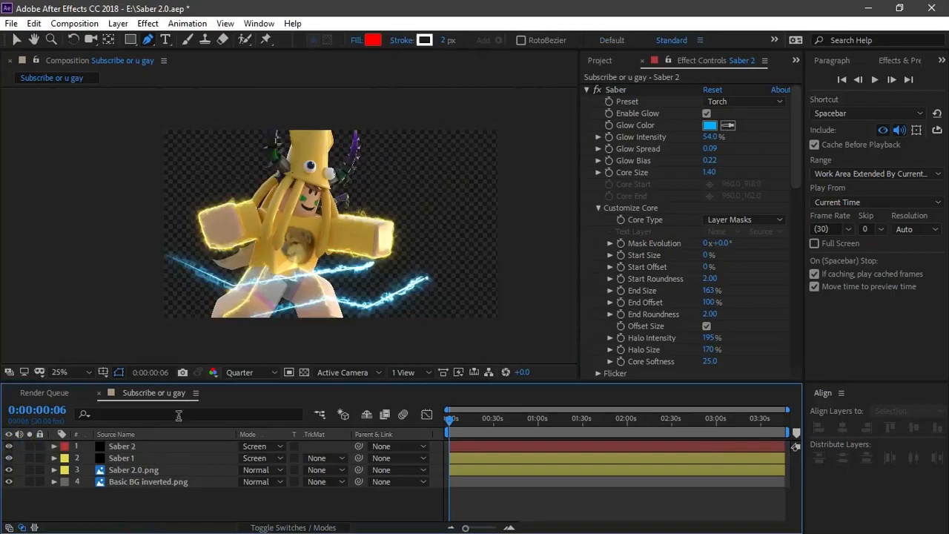
- Draw a third open lightning-shaped mask across the avatar's arms and chest on the Saber 2 layer
{"action": "left_click", "coordinate": [126, 446]}
{"action": "left_click", "coordinate": [152, 198]}
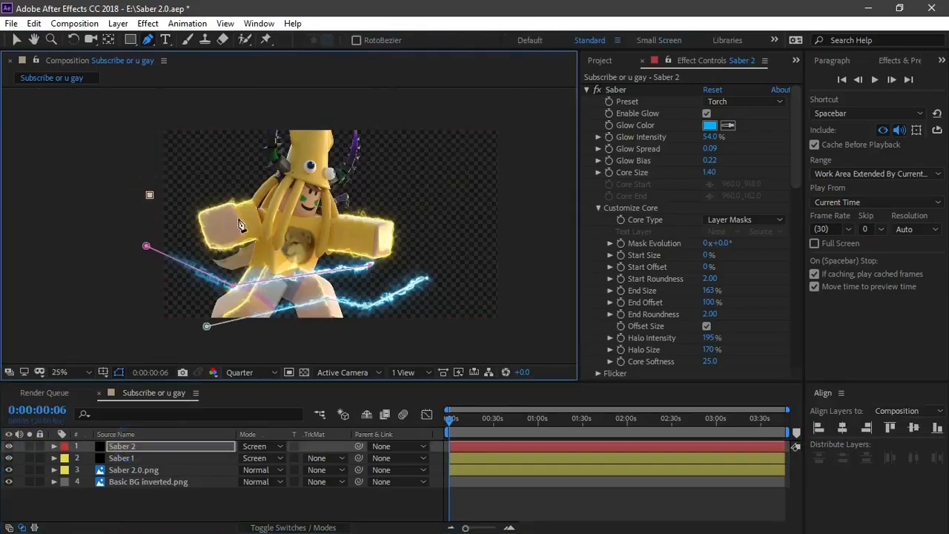
{"action": "left_click", "coordinate": [141, 497]}
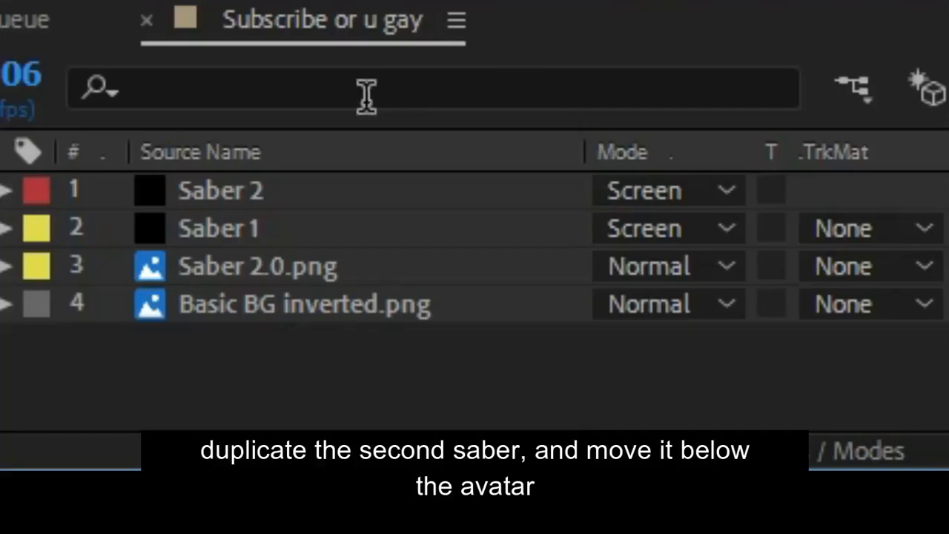
- Duplicate the Saber 2 layer and move the copy directly below the avatar layer Saber 2.0.png
{"action": "left_click", "coordinate": [234, 205]}
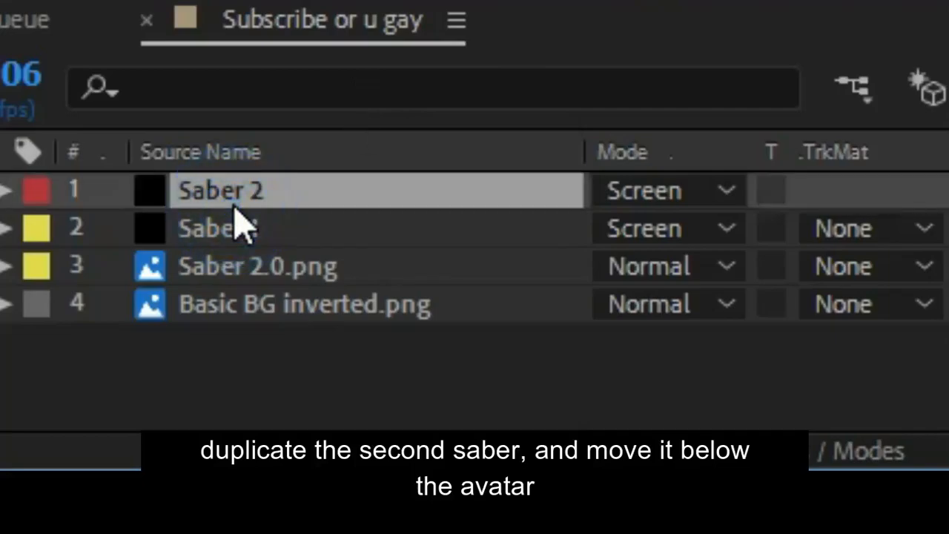
{"action": "left_click", "coordinate": [255, 373]}
{"action": "key", "text": "ctrl+d"}
{"action": "left_click_drag", "start_coordinate": [238, 195], "coordinate": [246, 315]}
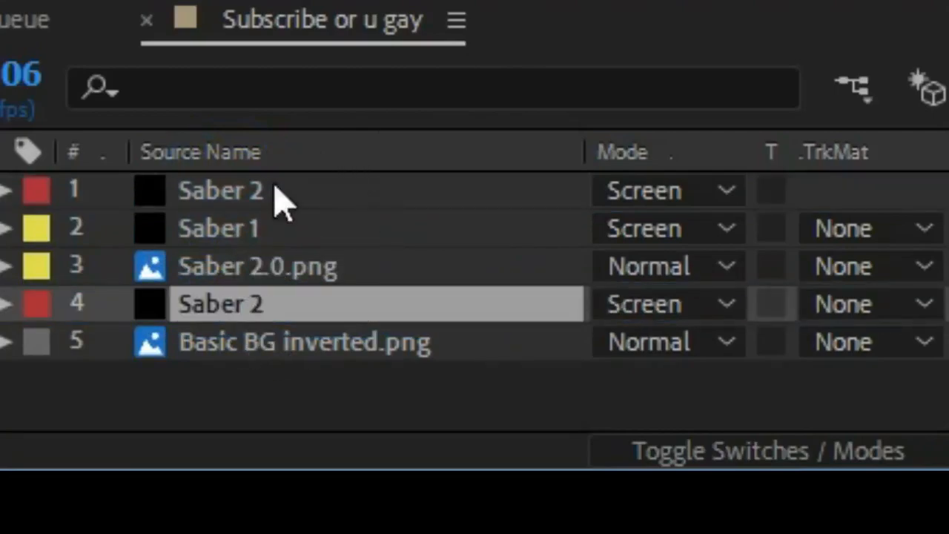
- Delete all masks from the duplicated Saber 2 layer below the avatar
{"action": "left_click", "coordinate": [5, 304]}
{"action": "left_click", "coordinate": [191, 298]}
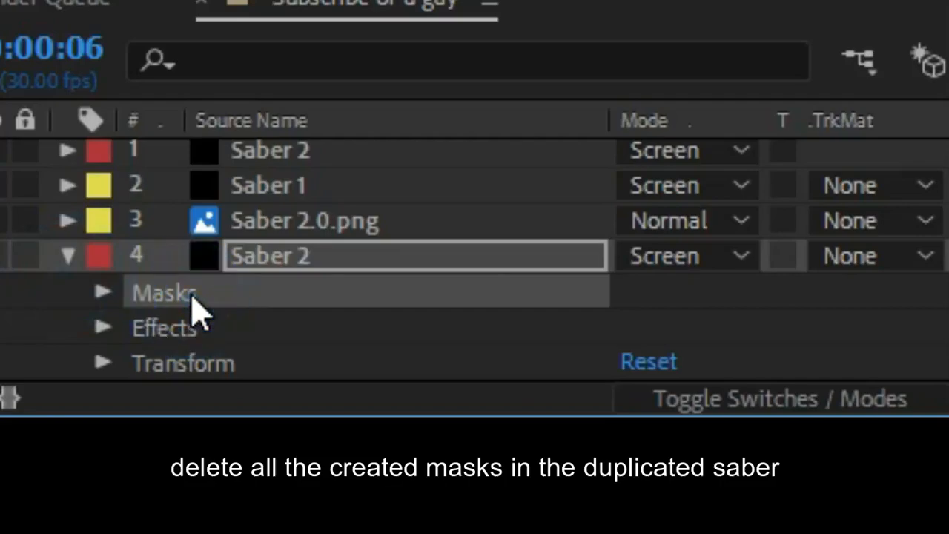
{"action": "key", "text": "Delete"}
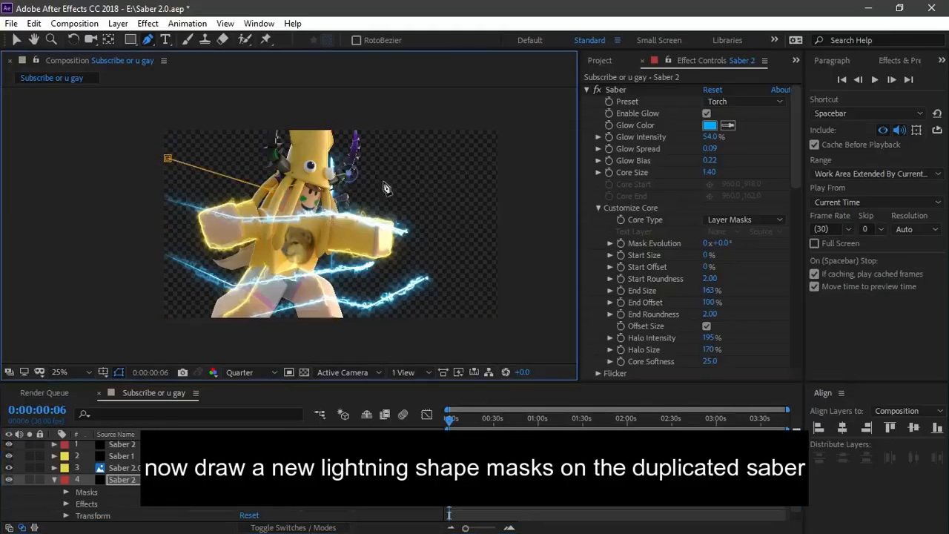
- Draw an open lightning-shaped mask behind the avatar's head and shoulders on the duplicated Saber 2 layer
{"action": "left_click", "coordinate": [392, 203]}
{"action": "left_click", "coordinate": [54, 481]}
{"action": "left_click", "coordinate": [170, 318]}
{"action": "key", "text": "ctrl+z"}
{"action": "left_click", "coordinate": [287, 509]}
- Draw a second open lightning-shaped mask behind the avatar's legs and lower body on the duplicated Saber 2 layer
{"action": "left_click", "coordinate": [186, 481]}
{"action": "left_click", "coordinate": [146, 312]}
{"action": "left_click", "coordinate": [271, 288]}
{"action": "left_click", "coordinate": [368, 258]}
{"action": "left_click", "coordinate": [408, 268]}
{"action": "left_click", "coordinate": [394, 508]}
{"action": "left_click", "coordinate": [17, 39]}
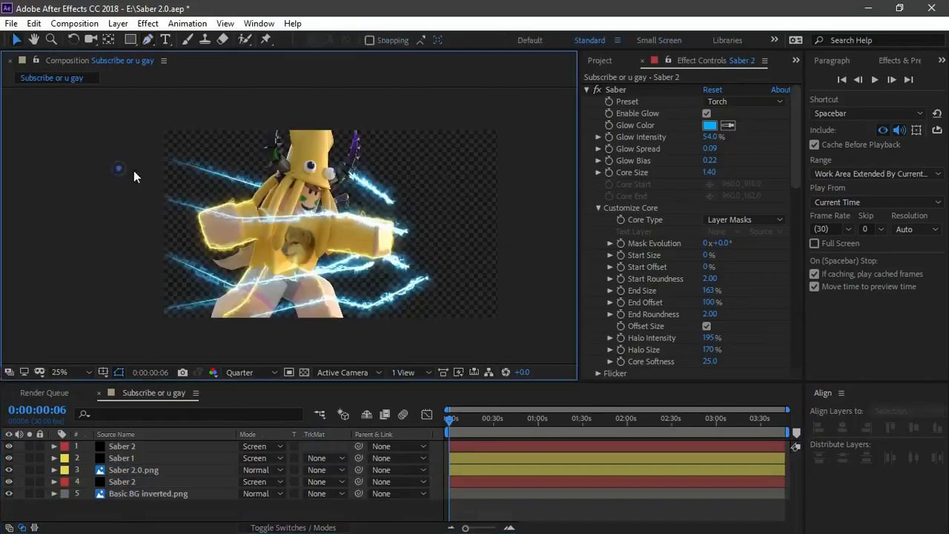
- Delete Mask 3, the one crossing the avatar's arms, from the top Saber 2 layer and undo the accidental layer deletion
{"action": "scroll", "coordinate": [236, 204], "scroll_direction": "up", "scroll_amount": 2}
{"action": "left_click", "coordinate": [134, 447]}
{"action": "left_click", "coordinate": [65, 185]}
{"action": "left_click", "coordinate": [55, 445]}
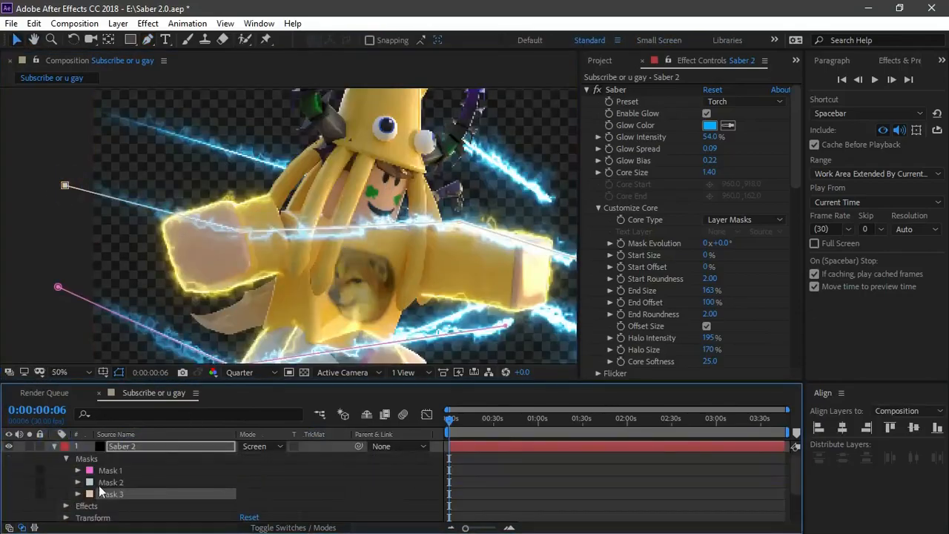
{"action": "scroll", "coordinate": [303, 208], "scroll_direction": "down", "scroll_amount": 2}
{"action": "left_click", "coordinate": [77, 501]}
{"action": "left_click", "coordinate": [78, 494]}
{"action": "right_click", "coordinate": [109, 470]}
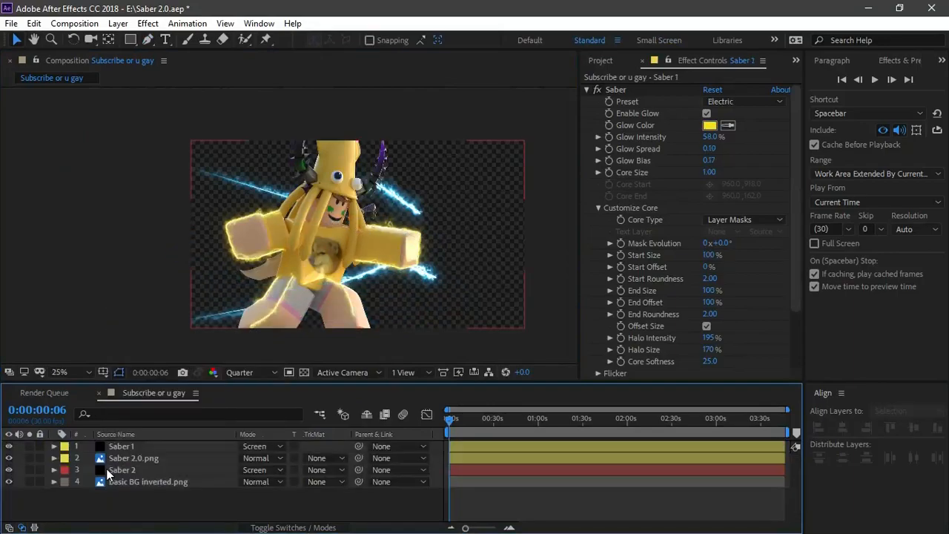
{"action": "key", "text": "ctrl+z"}
{"action": "scroll", "coordinate": [386, 210], "scroll_direction": "up", "scroll_amount": 2}
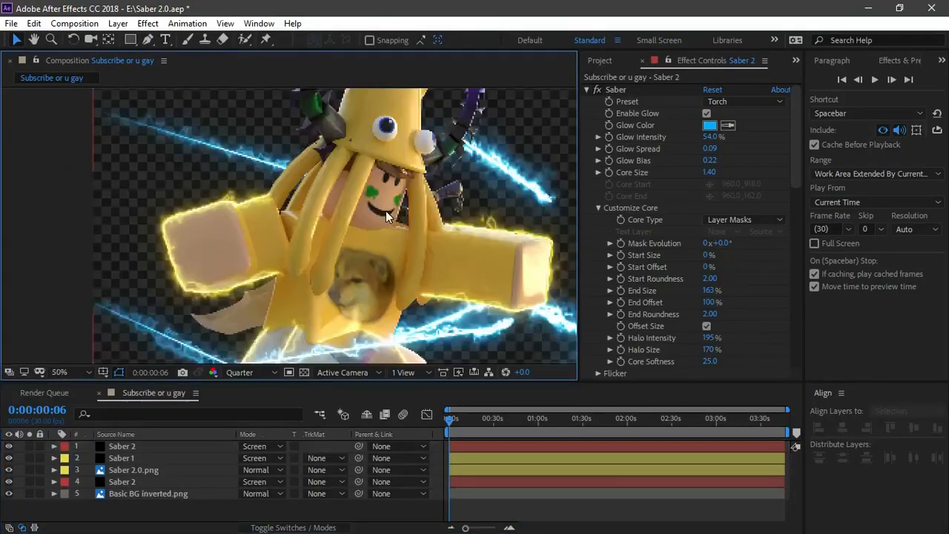
{"action": "left_click_drag", "start_coordinate": [386, 211], "coordinate": [358, 238]}
{"action": "scroll", "coordinate": [474, 218], "scroll_direction": "down", "scroll_amount": 2}
{"action": "left_click", "coordinate": [108, 447]}
{"action": "key", "text": "ctrl+z"}
{"action": "scroll", "coordinate": [366, 184], "scroll_direction": "down", "scroll_amount": 1}
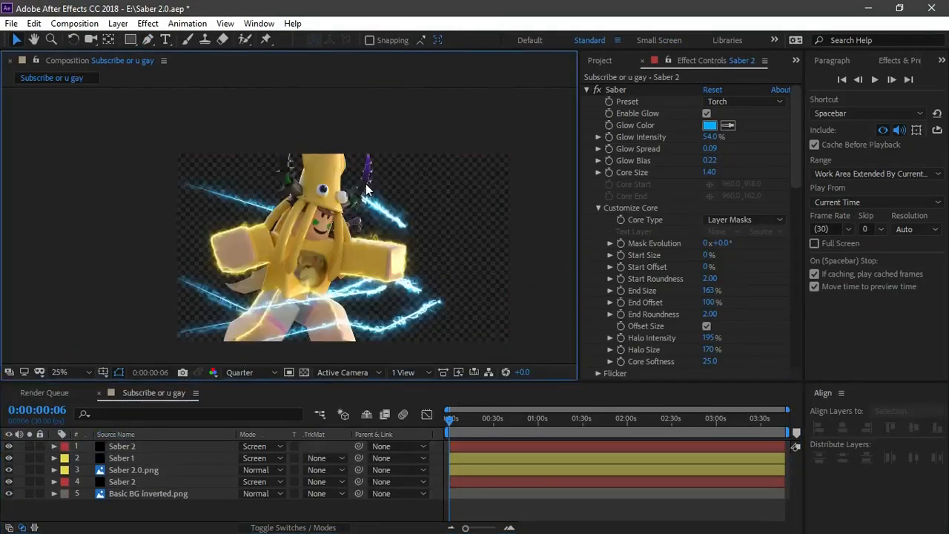
{"action": "scroll", "coordinate": [300, 263], "scroll_direction": "up", "scroll_amount": 1}
{"action": "key", "text": "ctrl+y"}
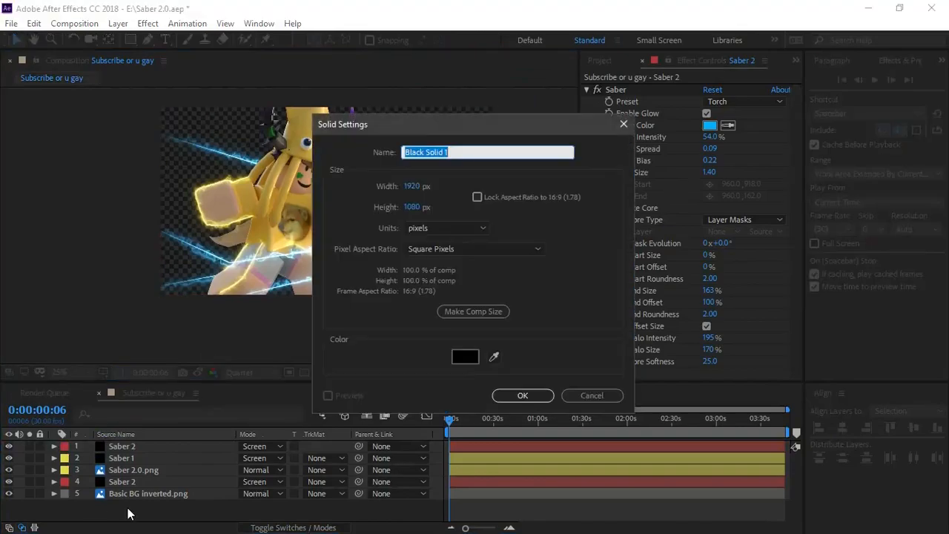
{"action": "key", "text": "Escape"}
{"action": "scroll", "coordinate": [307, 247], "scroll_direction": "up", "scroll_amount": 1}
{"action": "scroll", "coordinate": [254, 284], "scroll_direction": "down", "scroll_amount": 1}
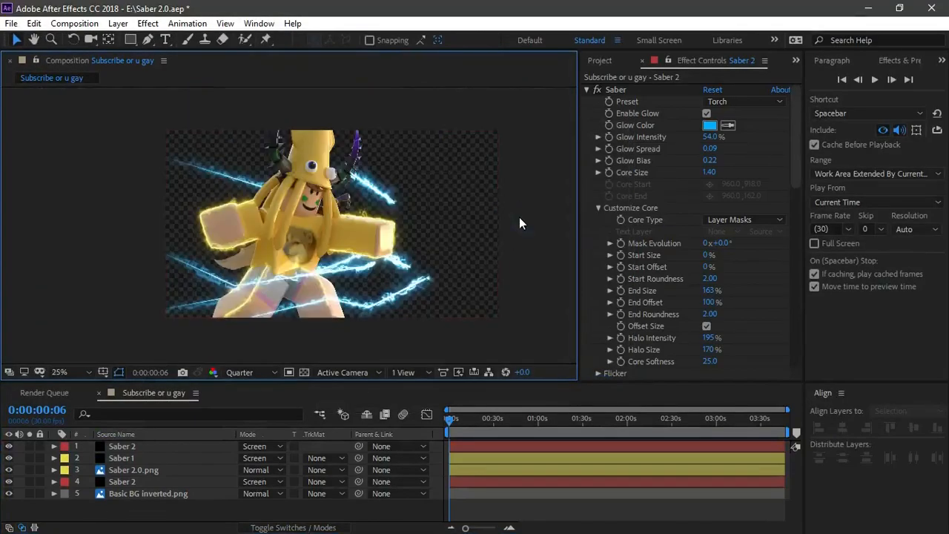
- Raise the Glow Intensity of the Saber 1 effect to 74% and set the preview resolution to Full
{"action": "scroll", "coordinate": [307, 208], "scroll_direction": "up", "scroll_amount": 2}
{"action": "left_click", "coordinate": [117, 458]}
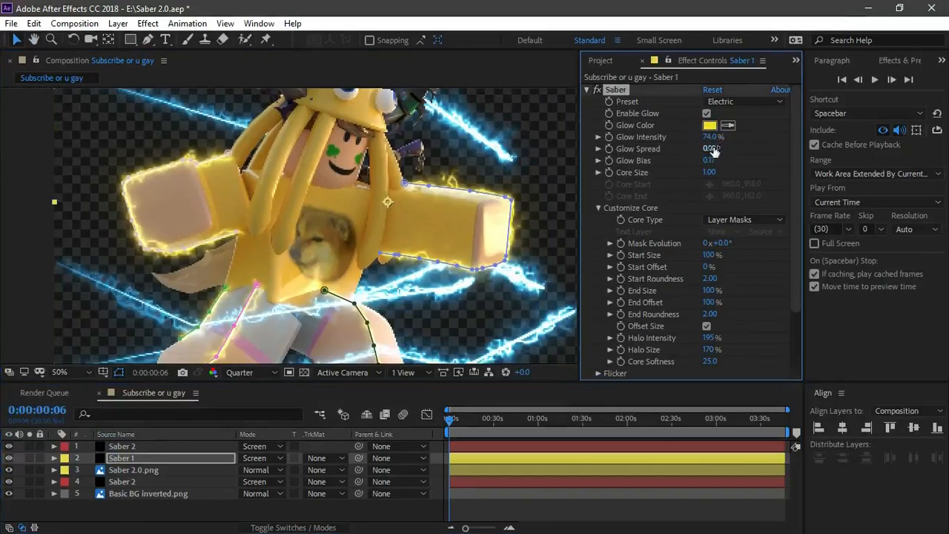
{"action": "left_click_drag", "start_coordinate": [715, 137], "coordinate": [736, 138]}
{"action": "left_click", "coordinate": [485, 172]}
{"action": "left_click", "coordinate": [265, 372]}
{"action": "left_click", "coordinate": [245, 400]}
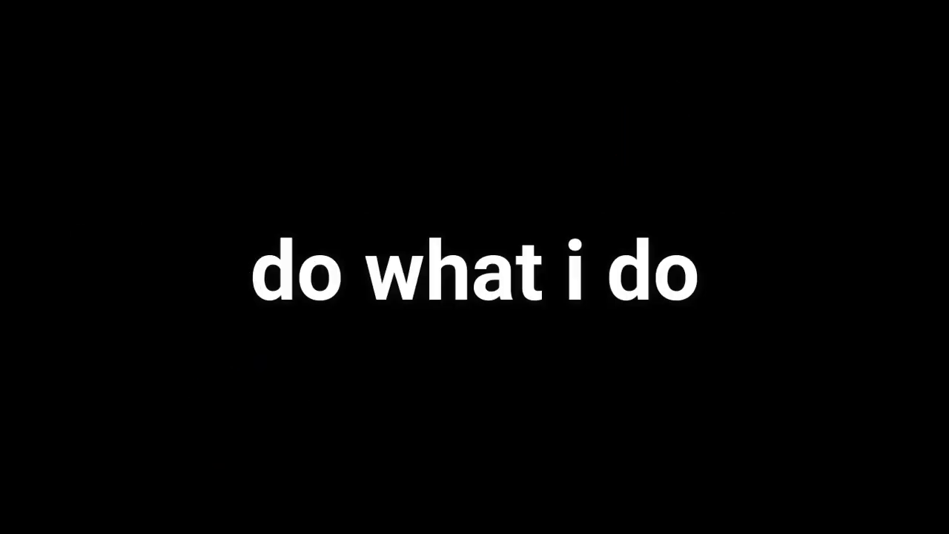
- Hide the avatar layer Saber 2.0.png and the bottom Saber 2 layer
{"action": "left_click", "coordinate": [343, 300]}
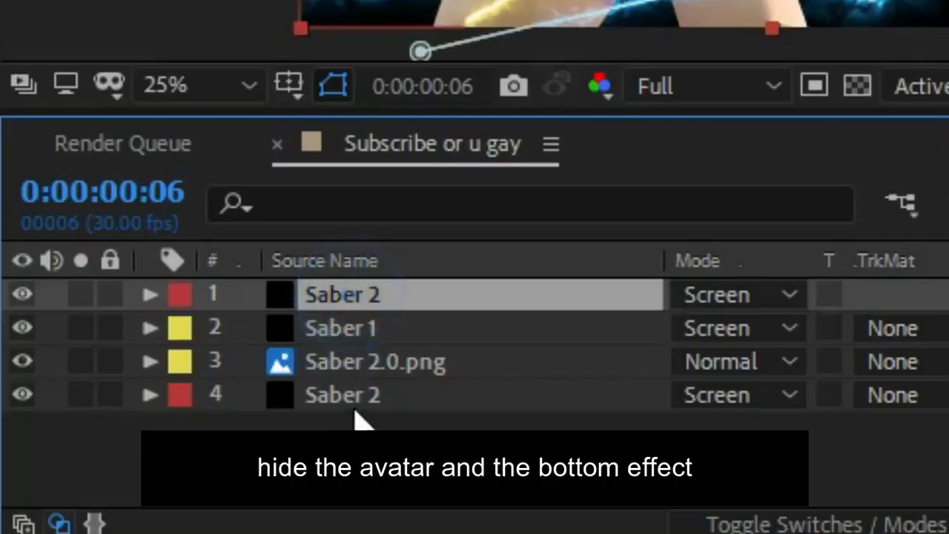
{"action": "left_click", "coordinate": [397, 398]}
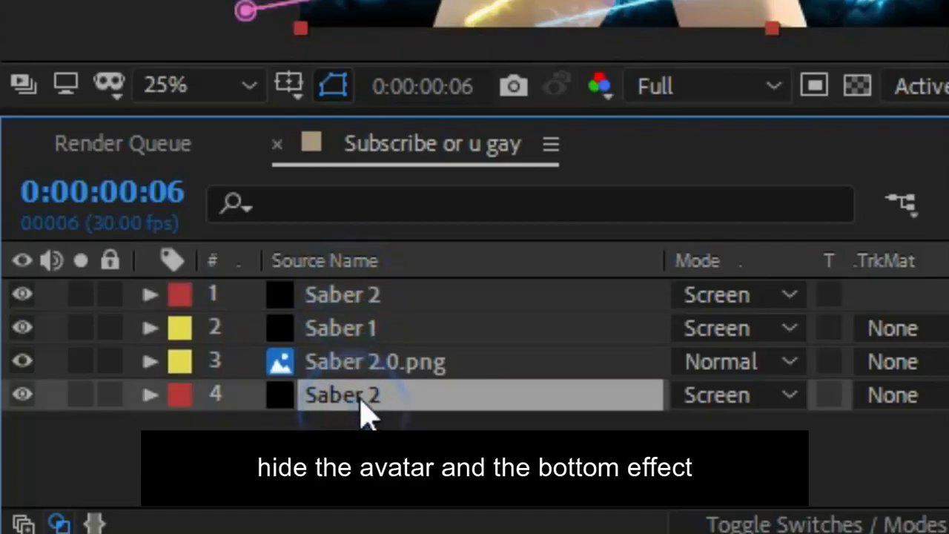
{"action": "left_click", "coordinate": [23, 362]}
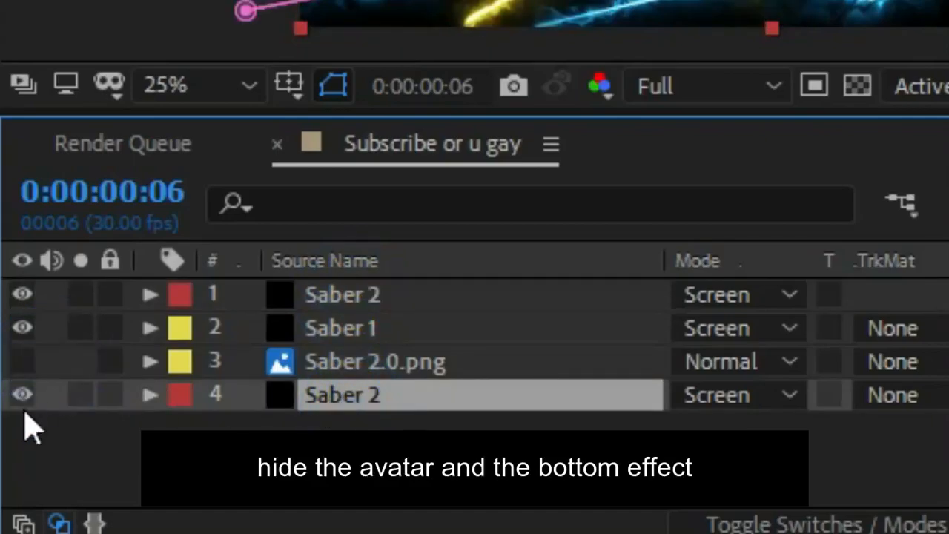
{"action": "left_click", "coordinate": [26, 419]}
{"action": "left_click", "coordinate": [23, 395]}
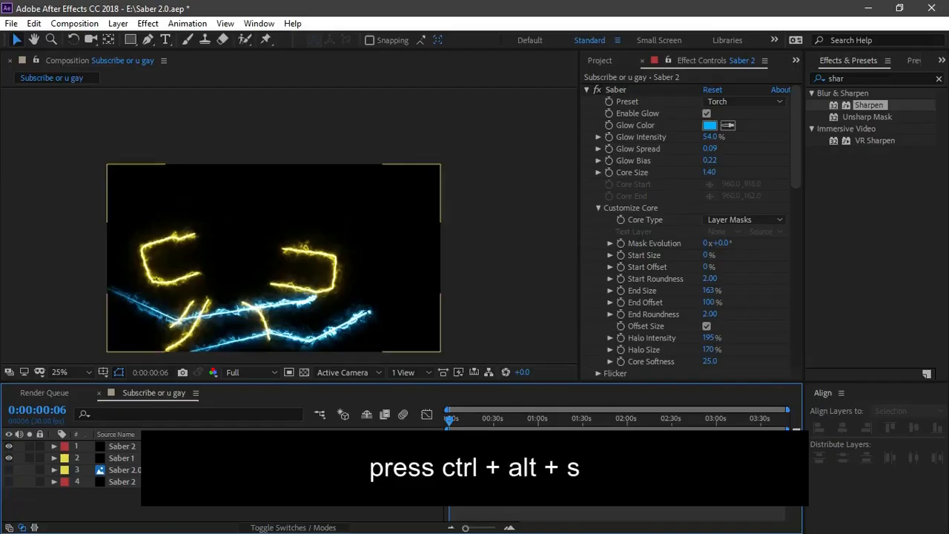
- Queue the current frame for rendering and set its output format to PNG Sequence
{"action": "key", "text": "ctrl+alt+s"}
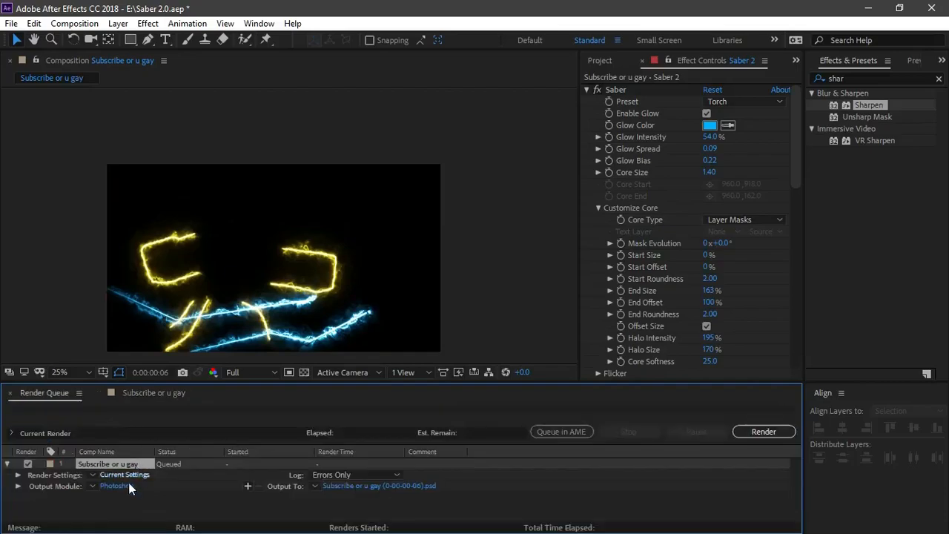
{"action": "left_click", "coordinate": [121, 483]}
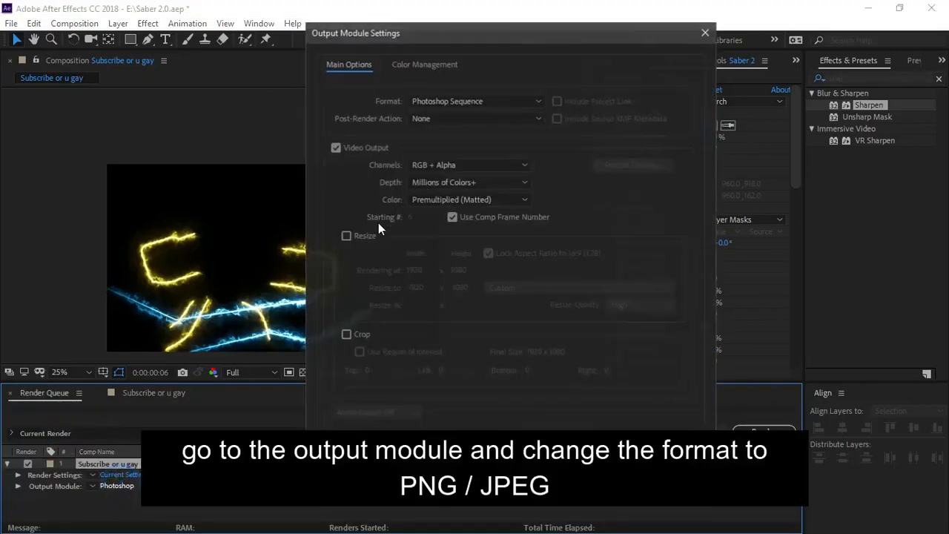
{"action": "left_click", "coordinate": [469, 101]}
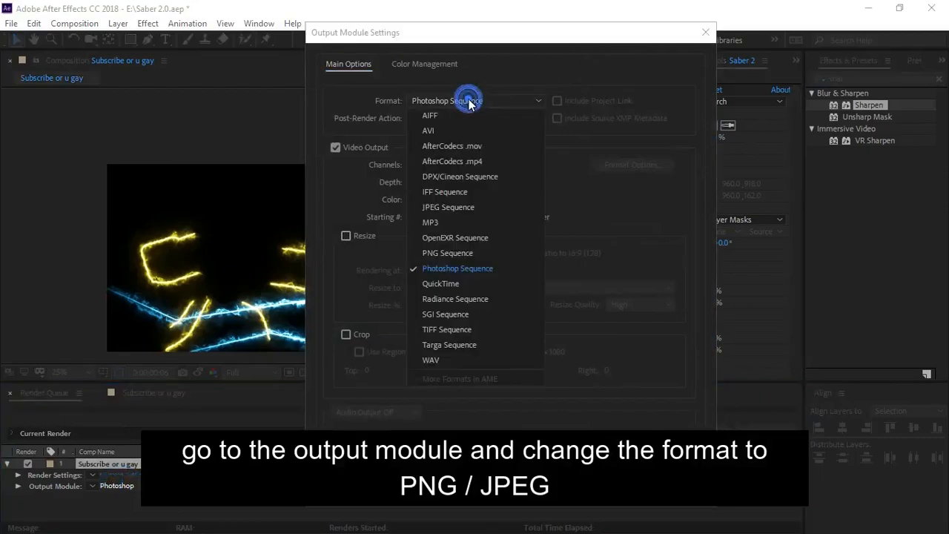
{"action": "left_click", "coordinate": [454, 252]}
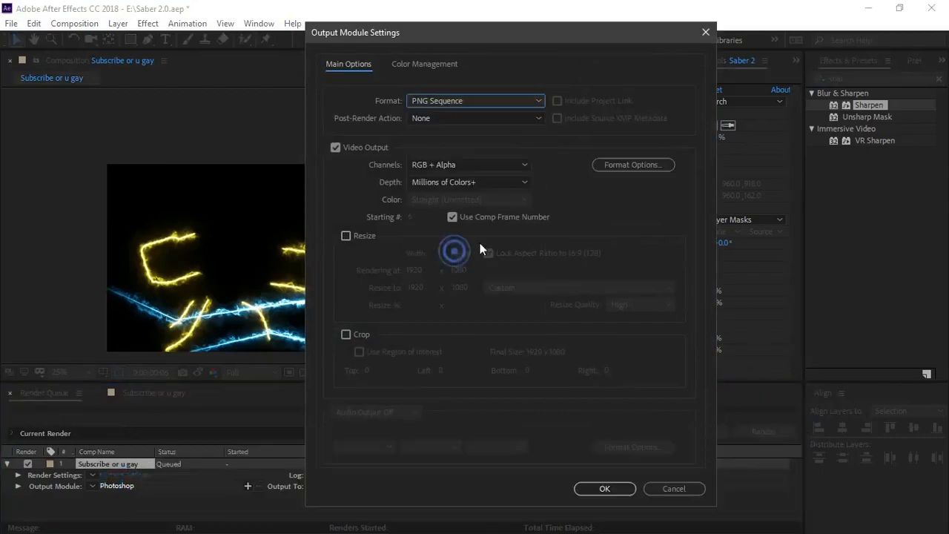
{"action": "left_click", "coordinate": [602, 489]}
- Name the output file "Top effect" and render the frame
{"action": "left_click", "coordinate": [412, 360]}
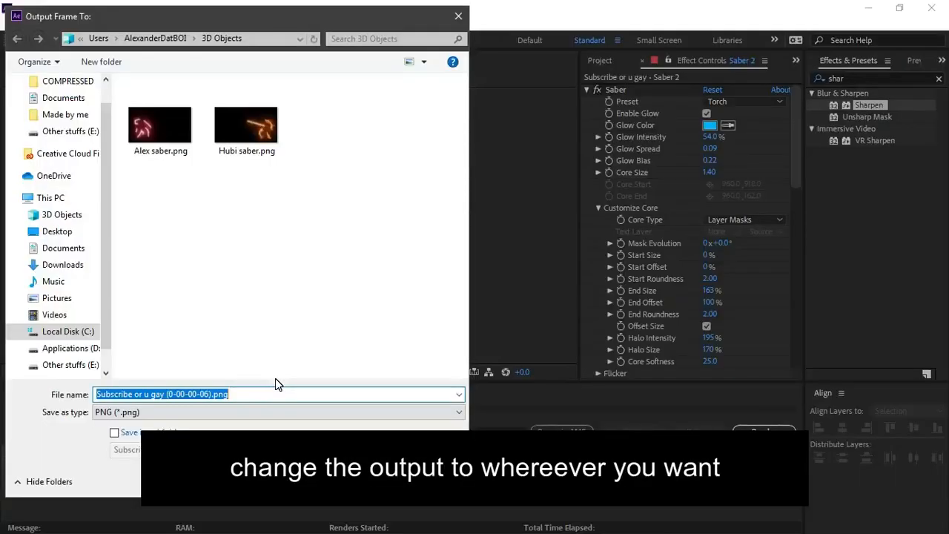
{"action": "type", "text": "Top e"}
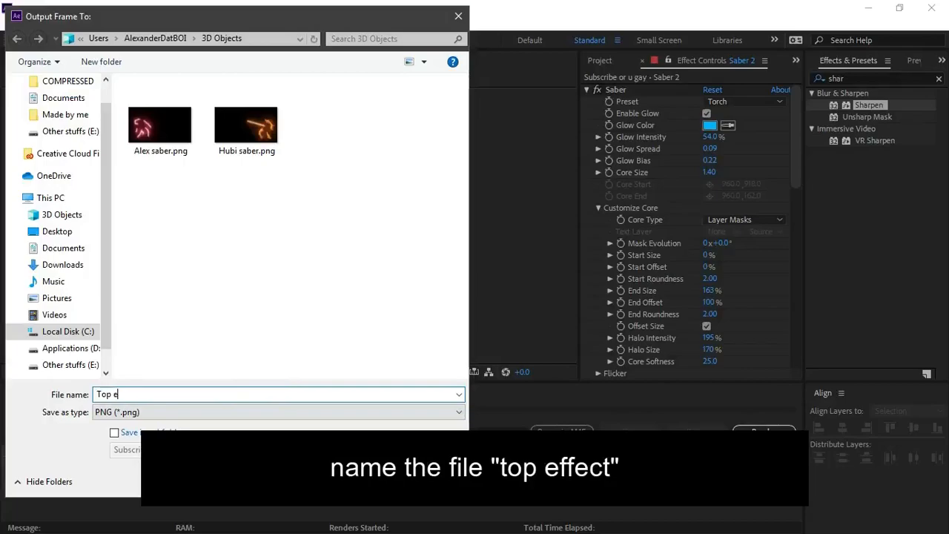
{"action": "type", "text": "ffect"}
{"action": "key", "text": "Return"}
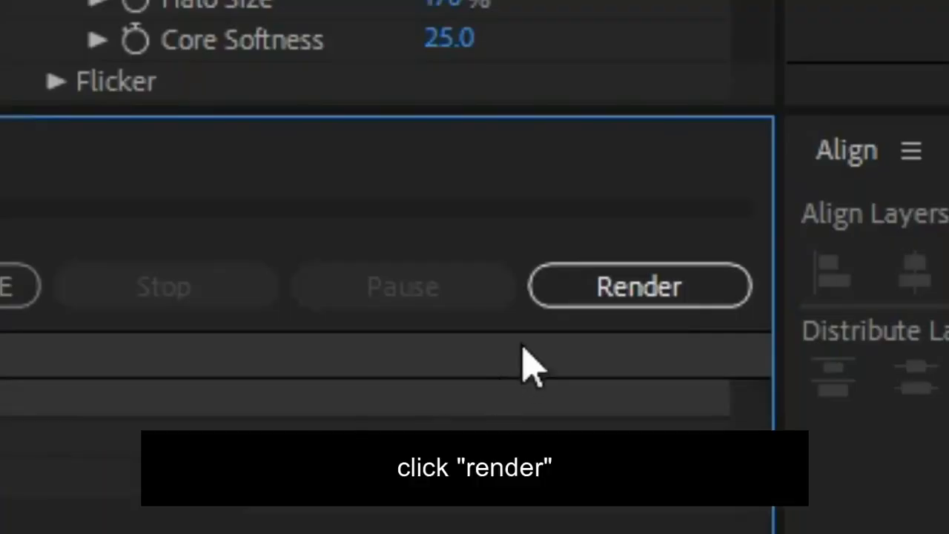
{"action": "left_click", "coordinate": [560, 285]}
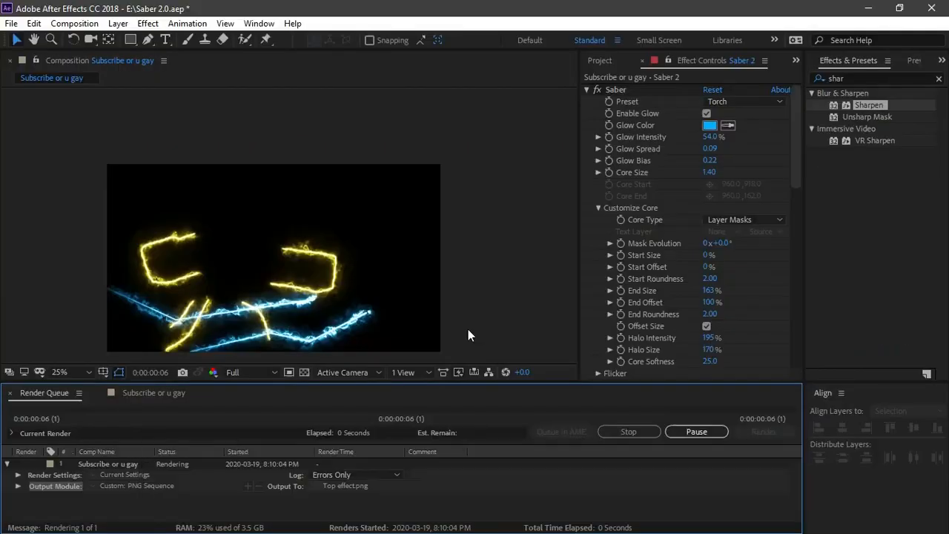
- Hide the top Saber 2 and Saber 1 layers and show the bottom Saber 2 layer in the composition
{"action": "left_click", "coordinate": [128, 401]}
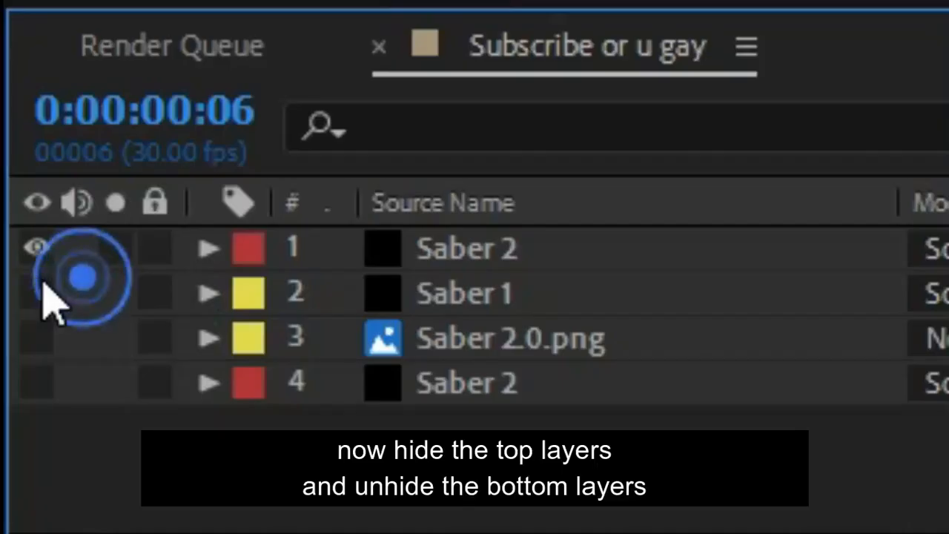
{"action": "left_click", "coordinate": [15, 429]}
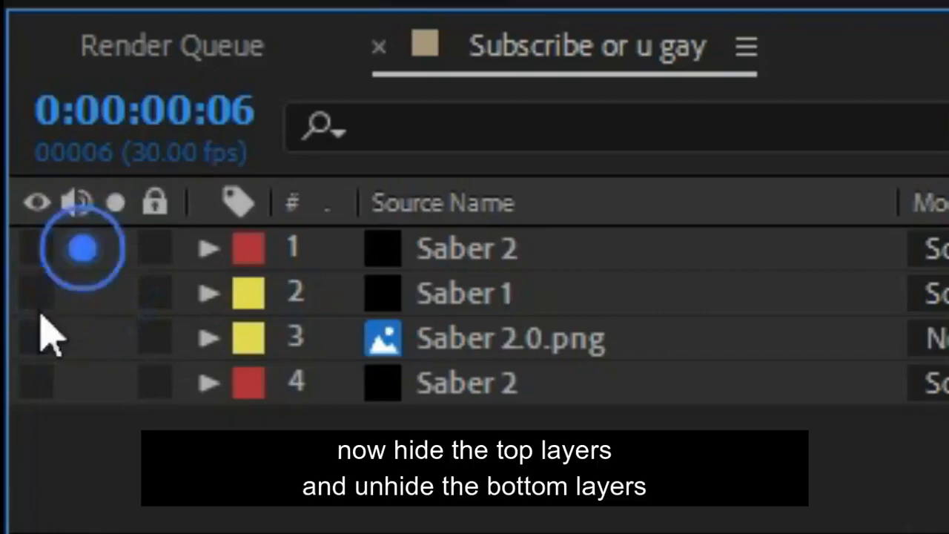
{"action": "left_click", "coordinate": [36, 382]}
{"action": "left_click", "coordinate": [513, 393]}
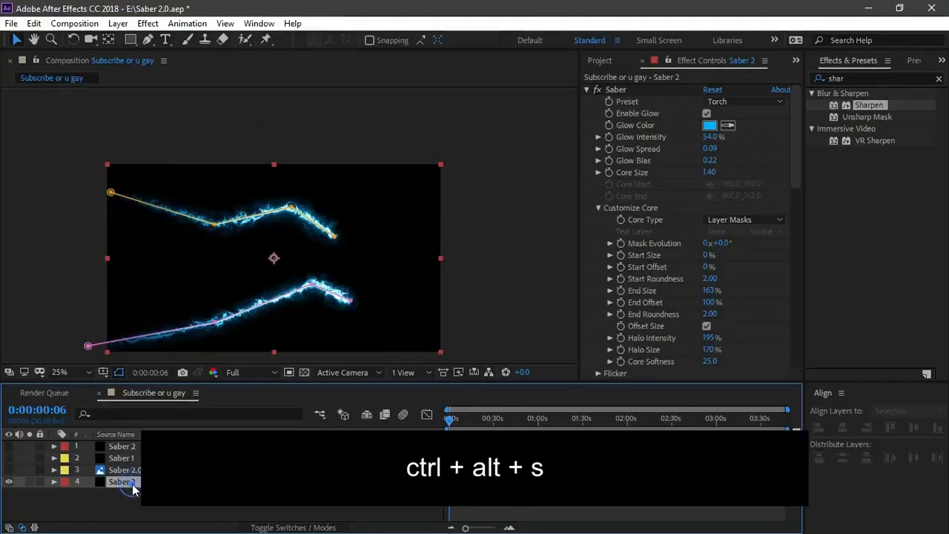
- Queue the current frame with only the bottom lightning for rendering and set its output format to PNG Sequence
{"action": "key", "text": "ctrl+alt+s"}
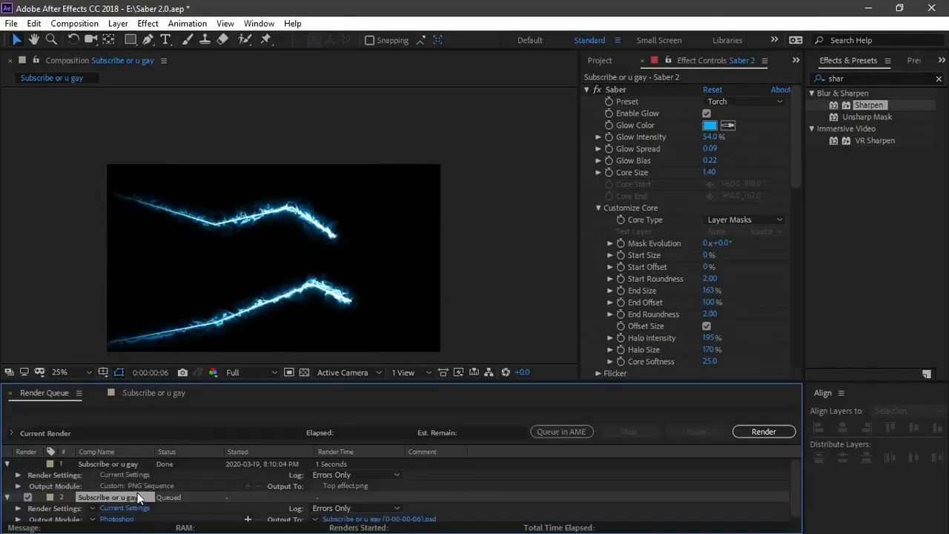
{"action": "left_click", "coordinate": [117, 517]}
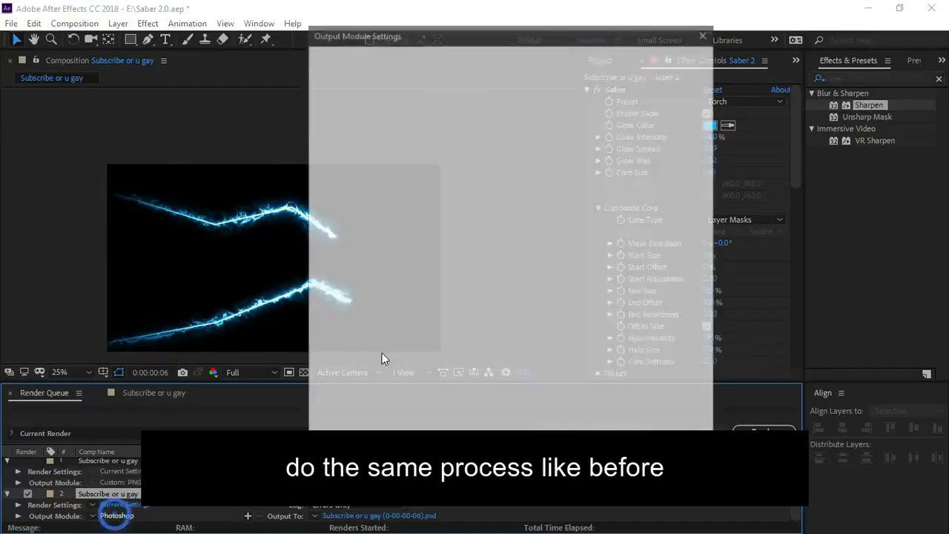
{"action": "left_click", "coordinate": [448, 101]}
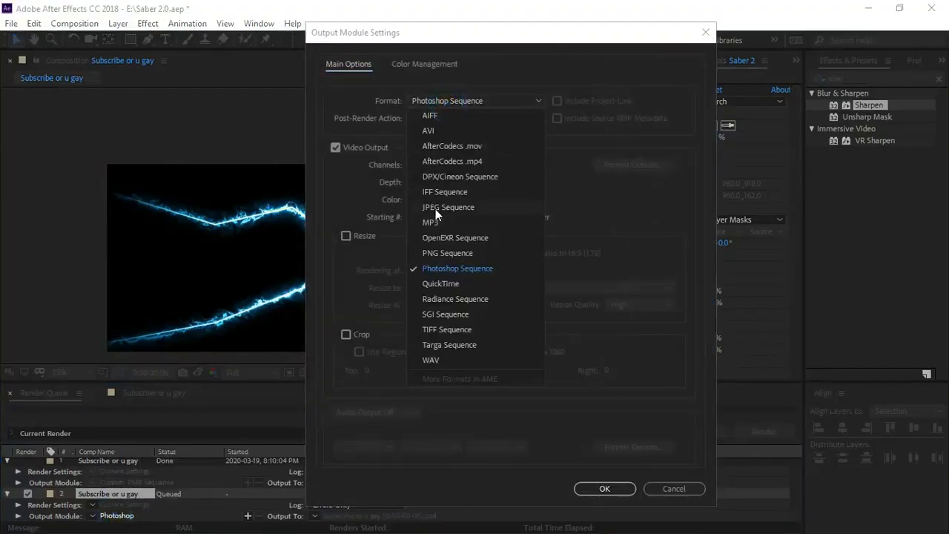
{"action": "left_click", "coordinate": [452, 254]}
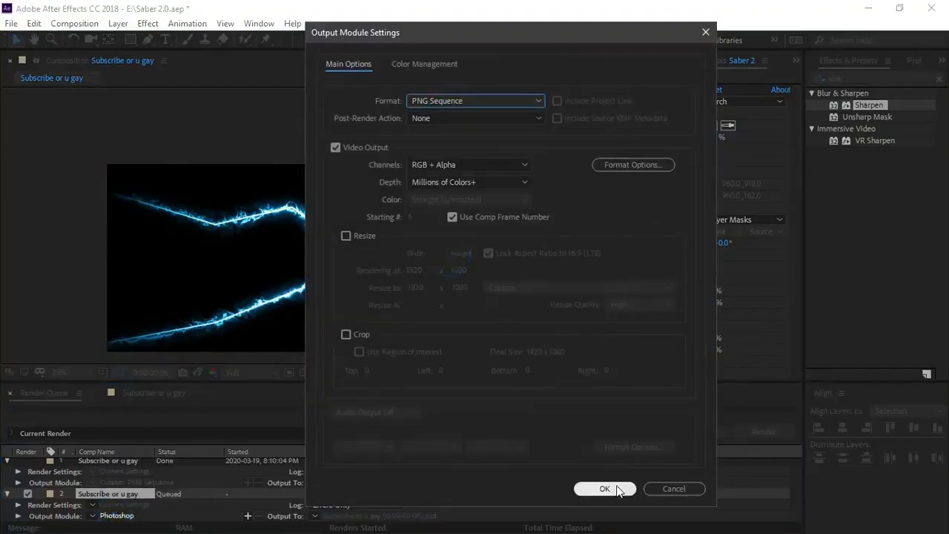
{"action": "left_click", "coordinate": [605, 488]}
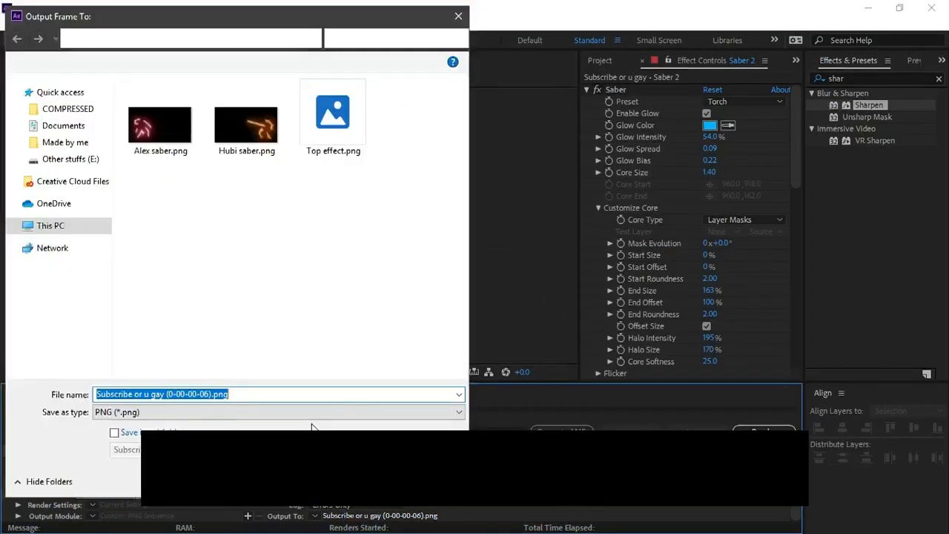
- Name the output file "Bottom effect" and render the frame
{"action": "type", "text": "Bo"}
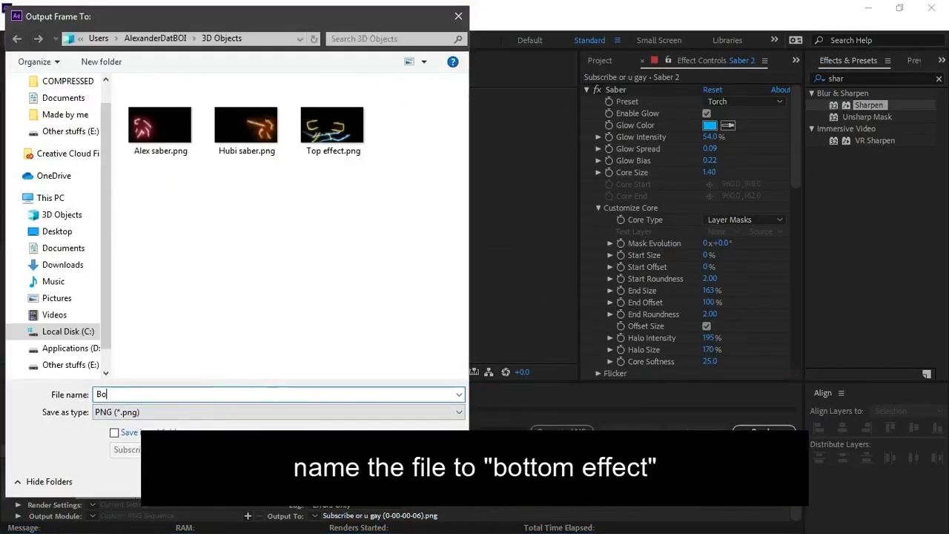
{"action": "type", "text": "tto"}
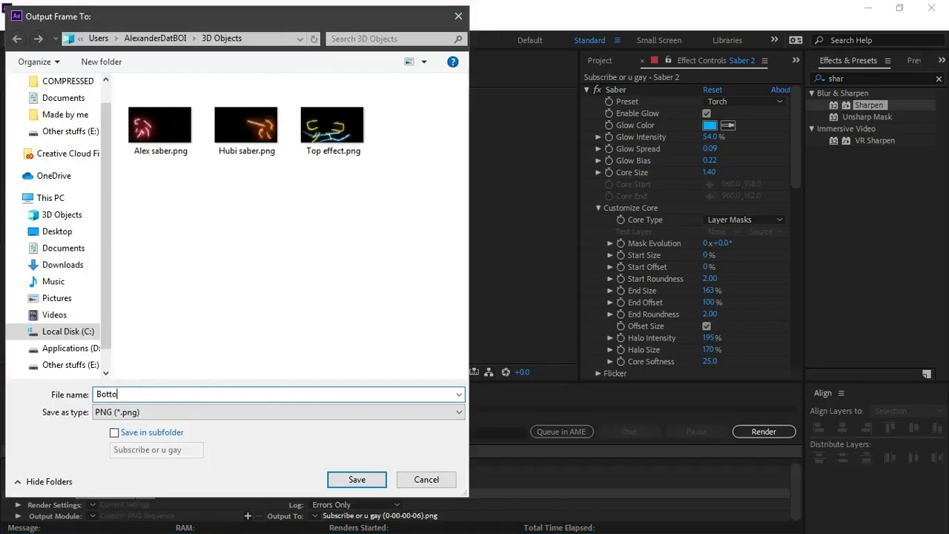
{"action": "type", "text": "m effect"}
{"action": "key", "text": "Return"}
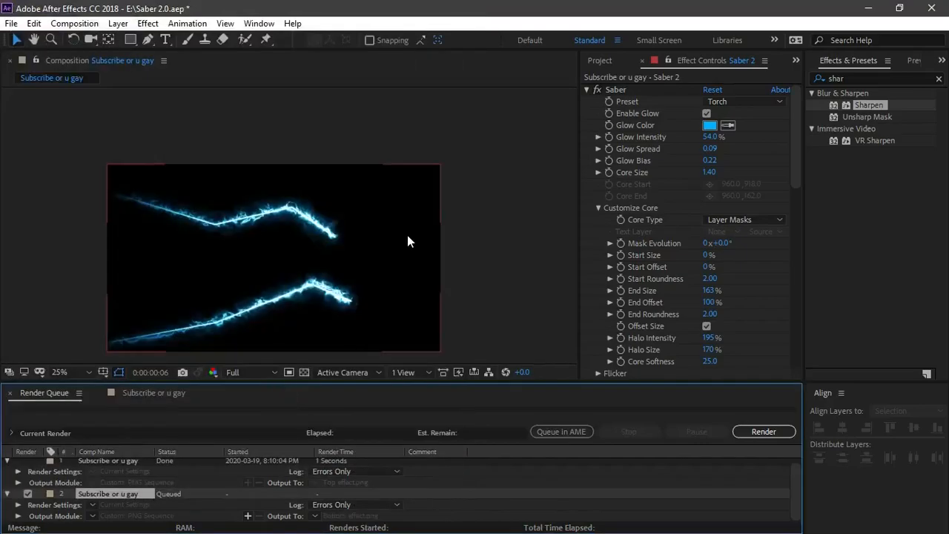
{"action": "left_click", "coordinate": [736, 430]}
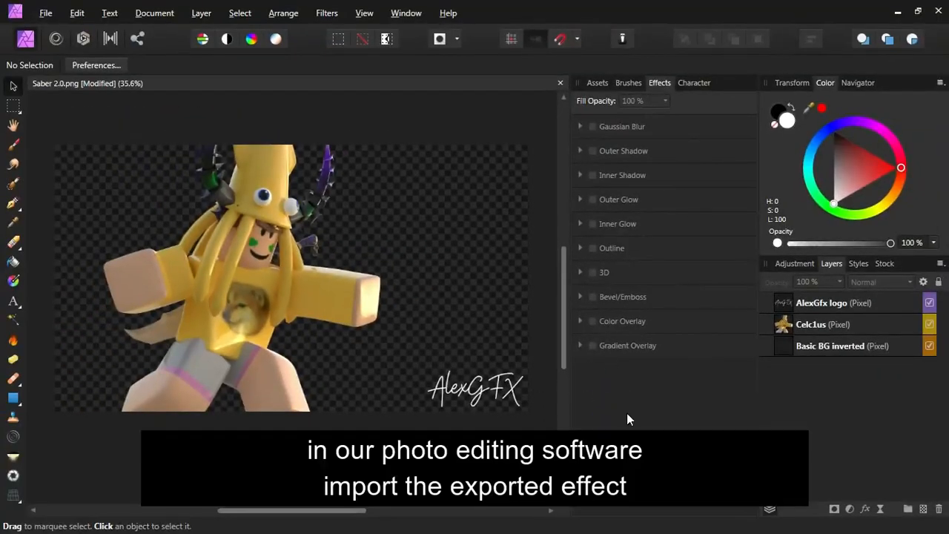
- Place Bottom effect.png and Top effect.png from the 3D Objects folder into the Saber 2.0.png document in Affinity Photo
{"action": "key", "text": "alt+Tab"}
{"action": "scroll", "coordinate": [594, 368], "scroll_direction": "down", "scroll_amount": 2}
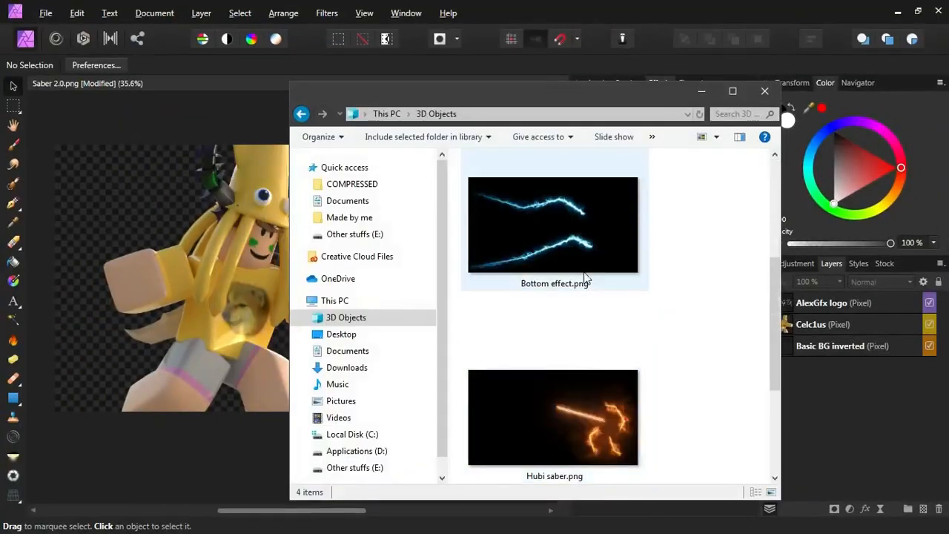
{"action": "left_click", "coordinate": [586, 279]}
{"action": "scroll", "coordinate": [617, 315], "scroll_direction": "down", "scroll_amount": 3}
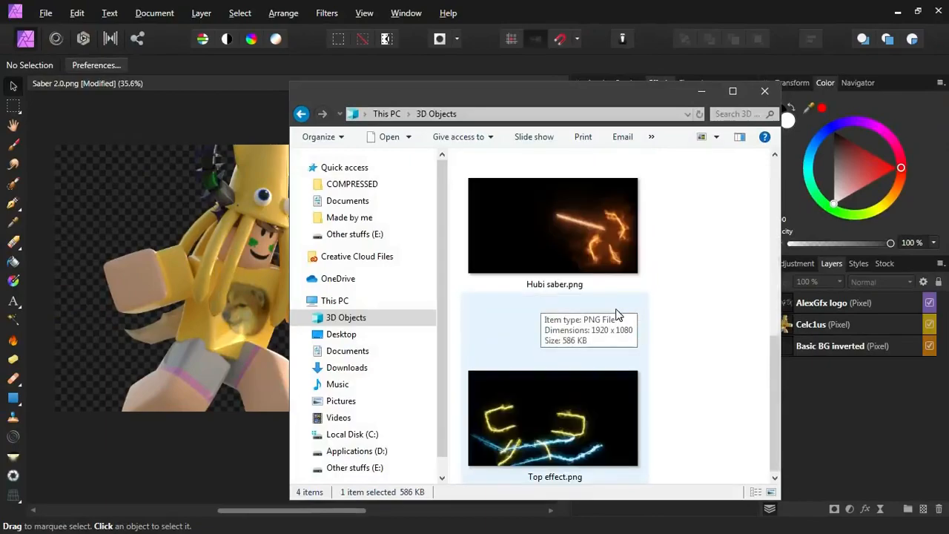
{"action": "left_click", "coordinate": [567, 395], "text": "ctrl"}
{"action": "left_click_drag", "start_coordinate": [187, 250], "coordinate": [187, 249]}
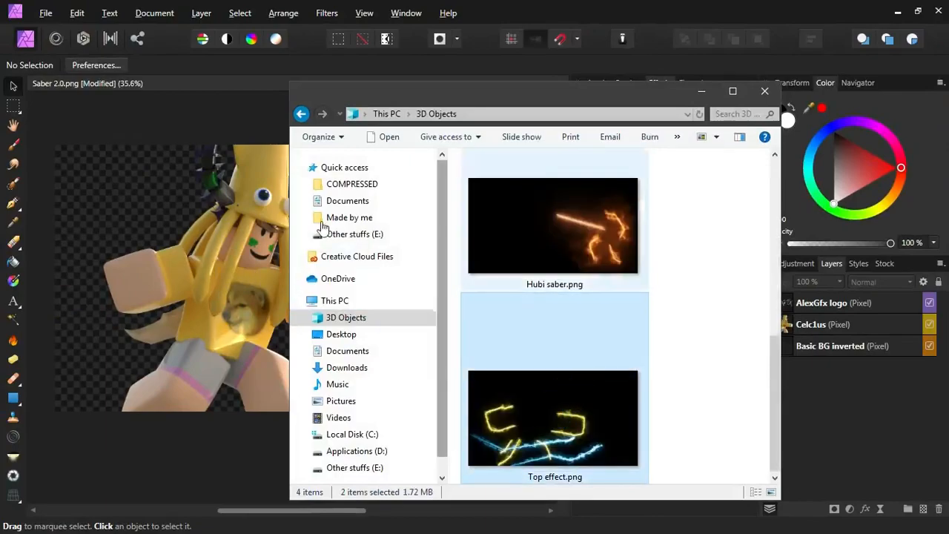
{"action": "left_click", "coordinate": [703, 96]}
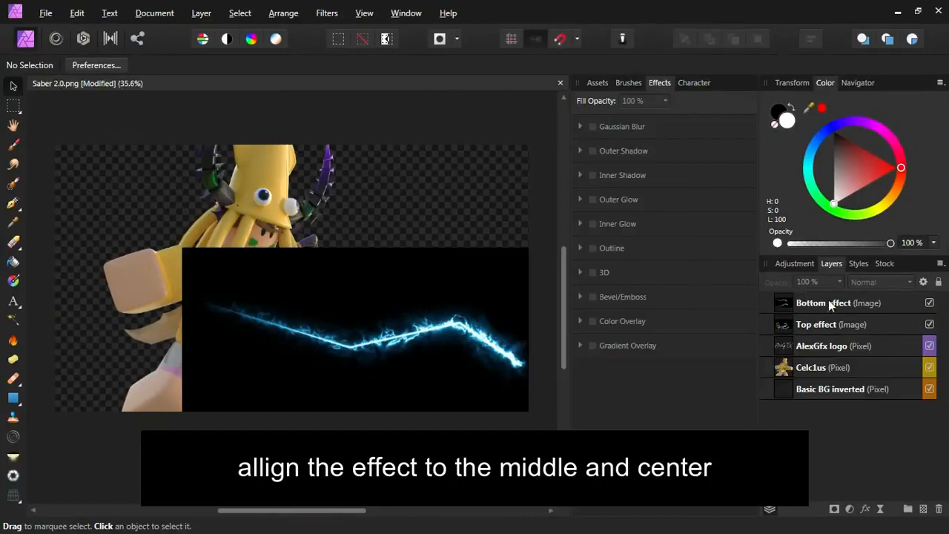
- Align the Bottom effect image to the center and middle of the canvas and move its layer beneath the avatar layer
{"action": "left_click", "coordinate": [835, 301]}
{"action": "left_click_drag", "start_coordinate": [466, 333], "coordinate": [361, 218]}
{"action": "right_click", "coordinate": [361, 218]}
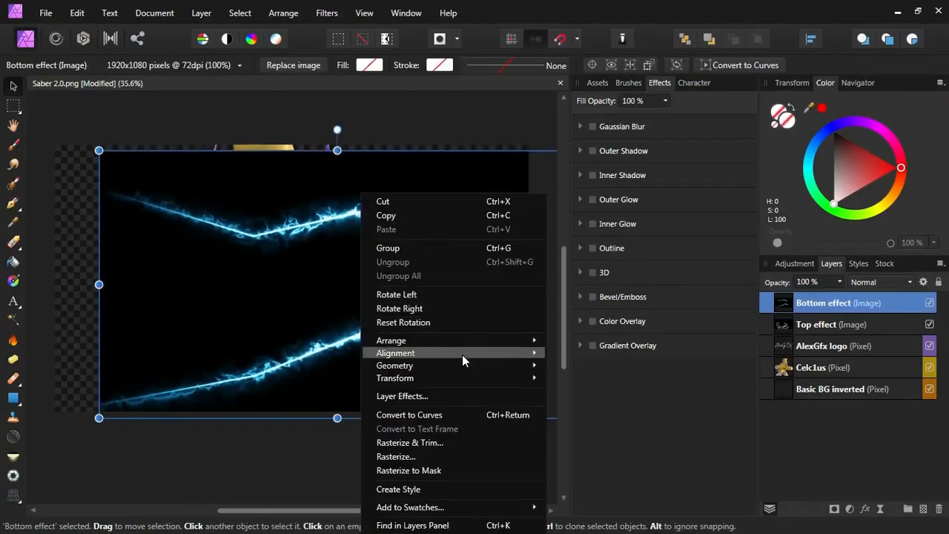
{"action": "mouse_move", "coordinate": [463, 355]}
{"action": "left_click", "coordinate": [580, 382]}
{"action": "right_click", "coordinate": [365, 379]}
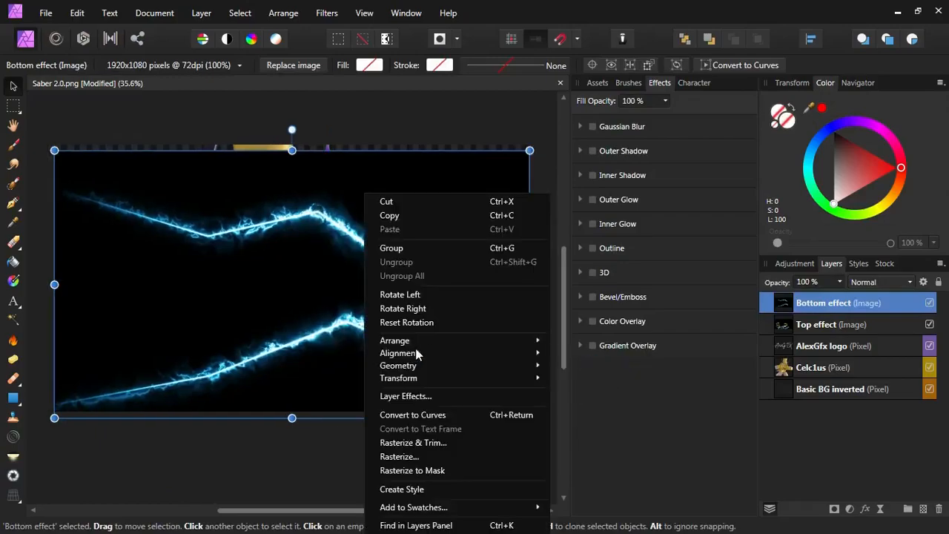
{"action": "mouse_move", "coordinate": [454, 353]}
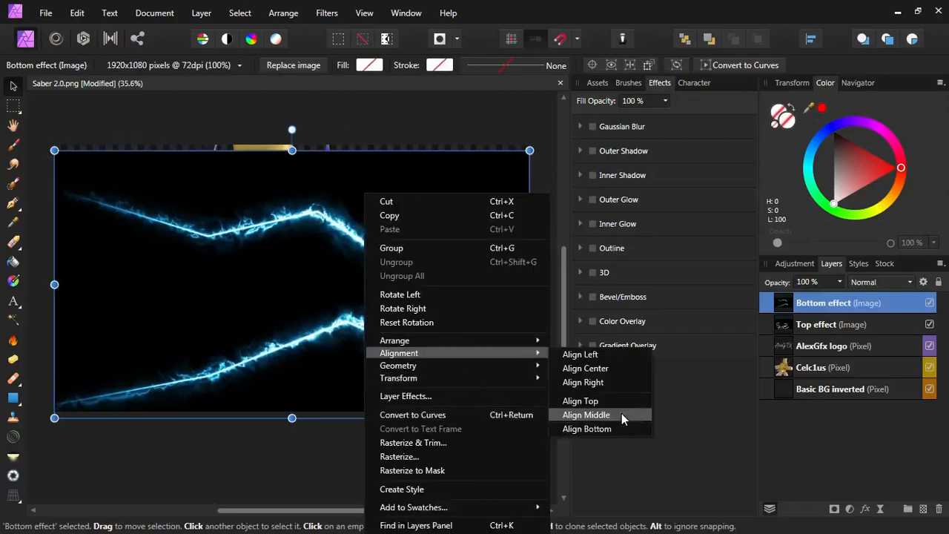
{"action": "left_click", "coordinate": [622, 414]}
{"action": "left_click_drag", "start_coordinate": [822, 304], "coordinate": [839, 381]}
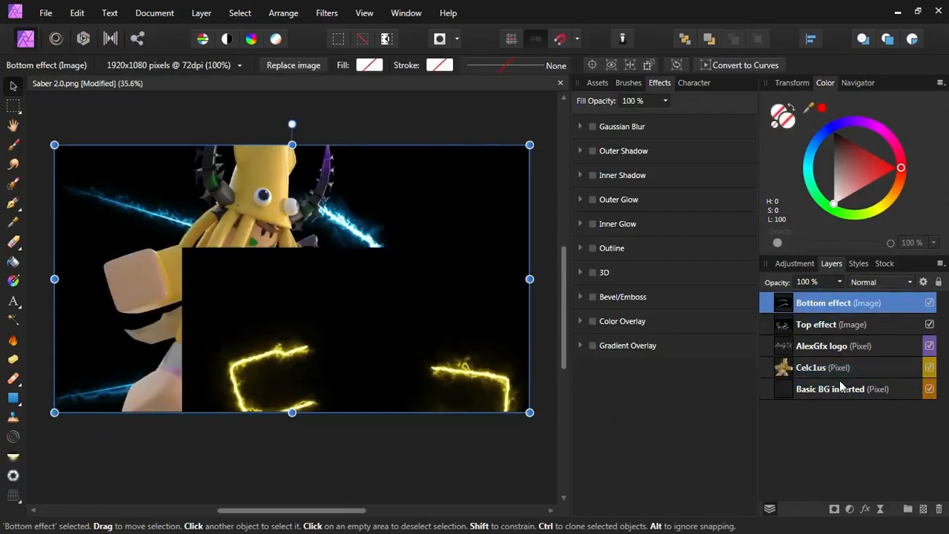
- Move the Top effect layer beneath the AlexGfx logo layer and align it to the center and middle of the canvas
{"action": "left_click_drag", "start_coordinate": [836, 308], "coordinate": [834, 335]}
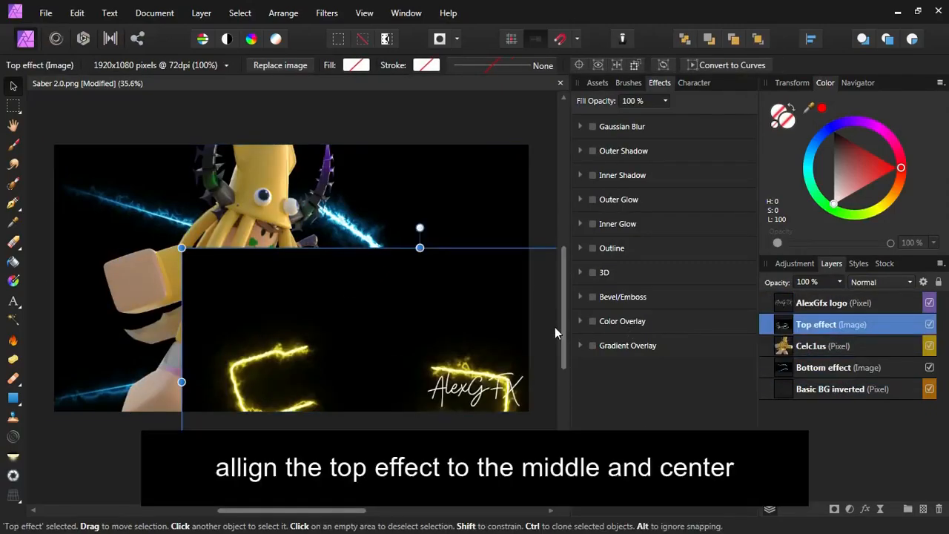
{"action": "right_click", "coordinate": [555, 327]}
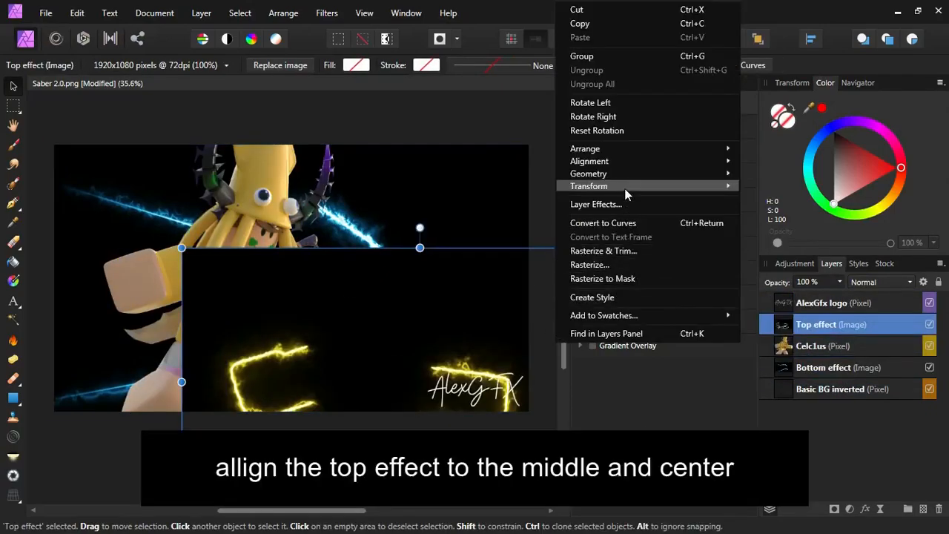
{"action": "mouse_move", "coordinate": [627, 161]}
{"action": "left_click", "coordinate": [776, 178]}
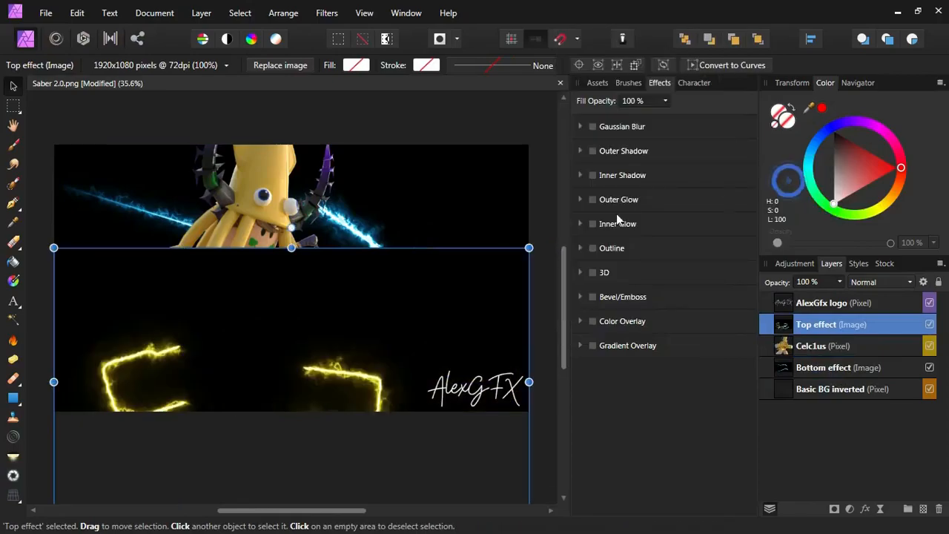
{"action": "right_click", "coordinate": [430, 285]}
{"action": "mouse_move", "coordinate": [546, 161]}
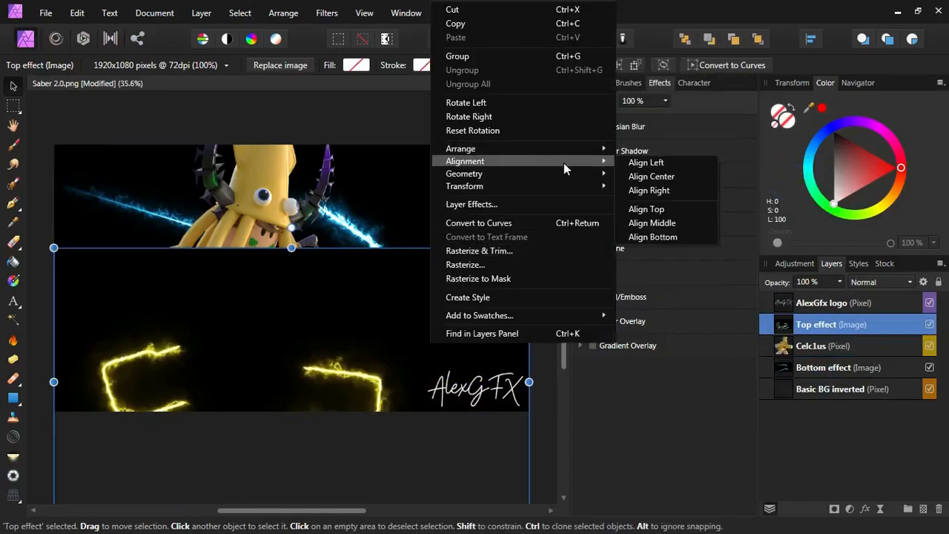
{"action": "left_click", "coordinate": [664, 184]}
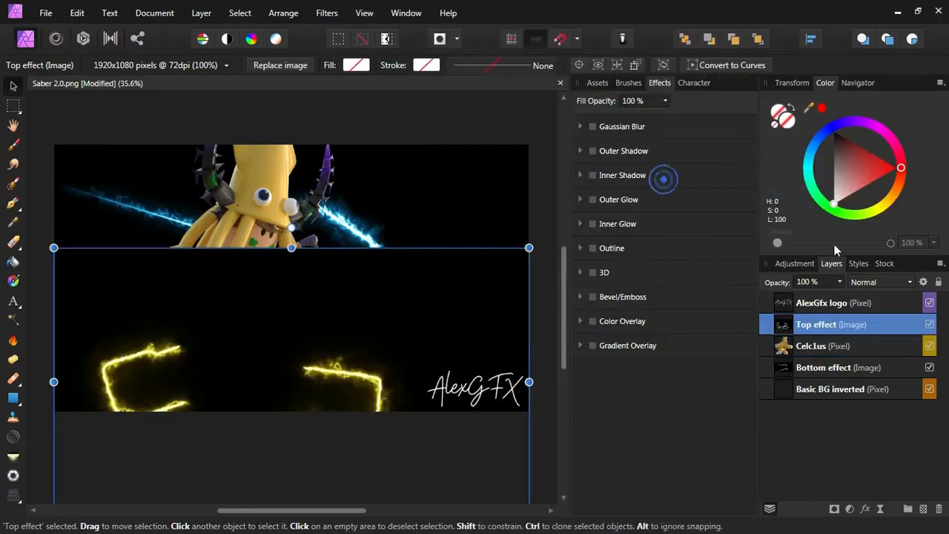
{"action": "right_click", "coordinate": [478, 295]}
{"action": "mouse_move", "coordinate": [615, 162]}
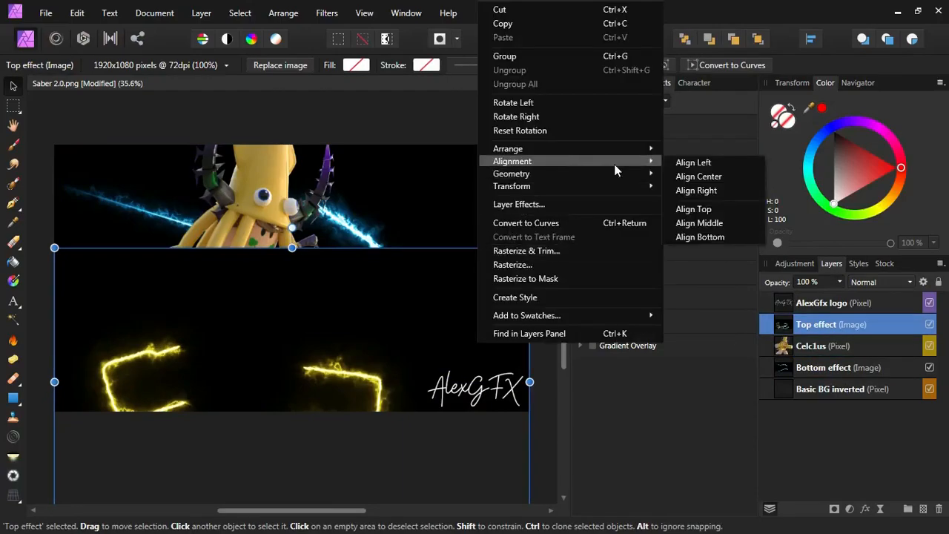
{"action": "left_click", "coordinate": [732, 225]}
- Rasterize the Top effect and Bottom effect layers
{"action": "right_click", "coordinate": [474, 277]}
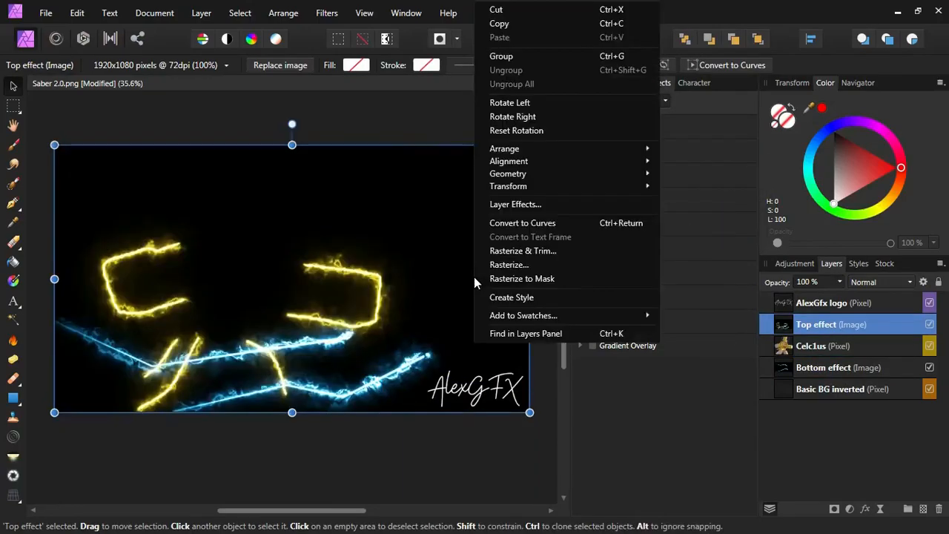
{"action": "left_click", "coordinate": [563, 264]}
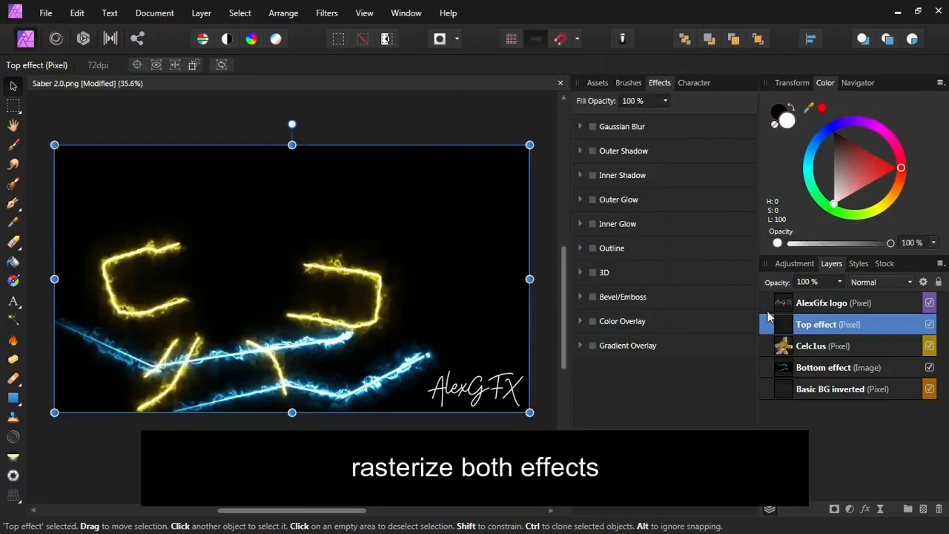
{"action": "right_click", "coordinate": [816, 377]}
{"action": "left_click", "coordinate": [816, 261]}
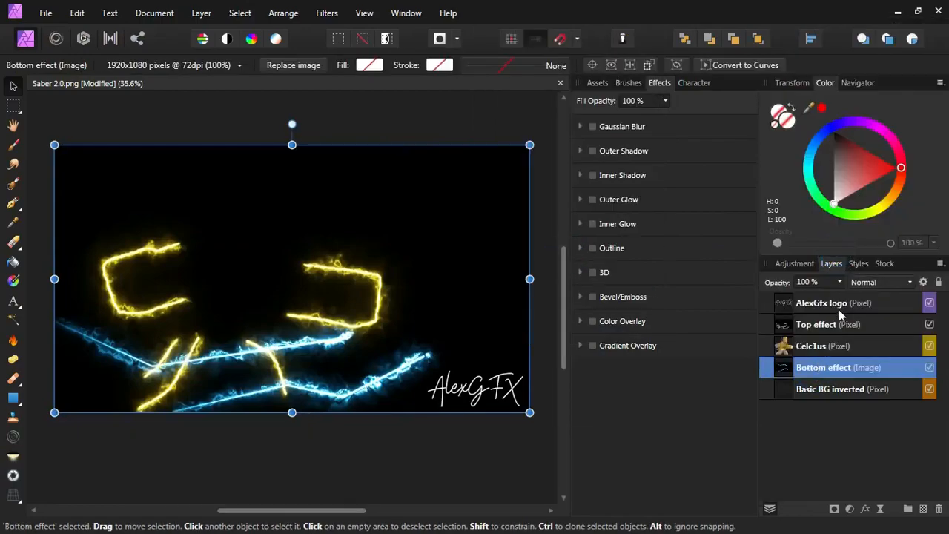
- Set the blend mode of both the Top effect and Bottom effect layers to Screen
{"action": "left_click", "coordinate": [884, 282]}
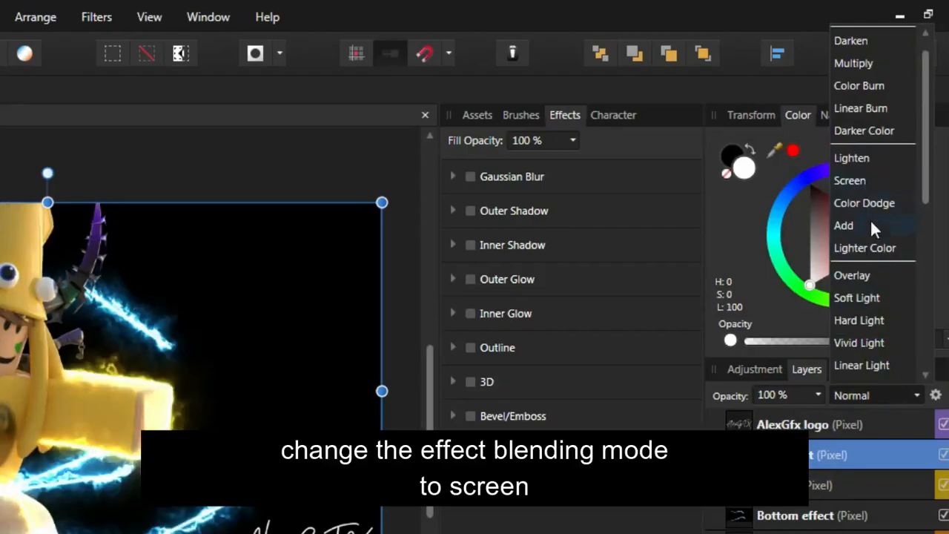
{"action": "scroll", "coordinate": [861, 71], "scroll_direction": "up", "scroll_amount": 1}
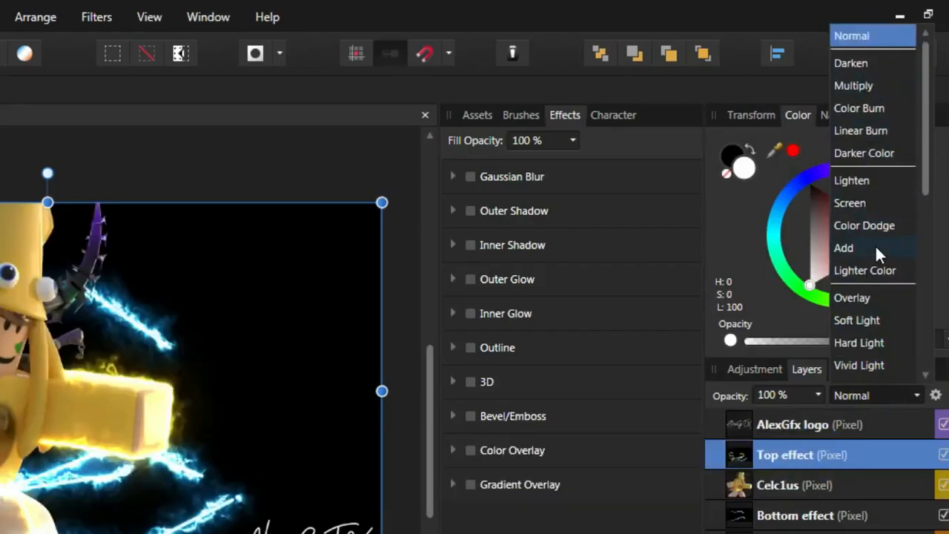
{"action": "left_click", "coordinate": [860, 202]}
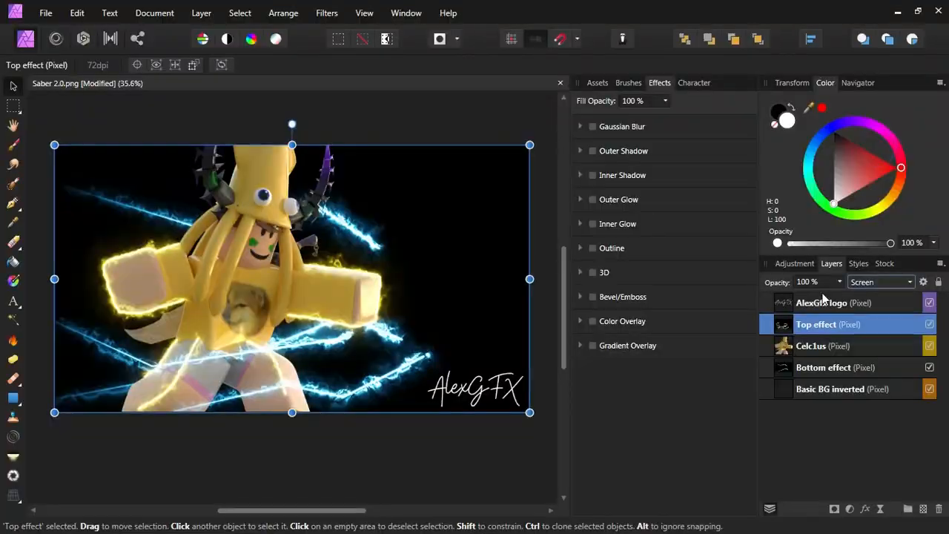
{"action": "left_click", "coordinate": [824, 368]}
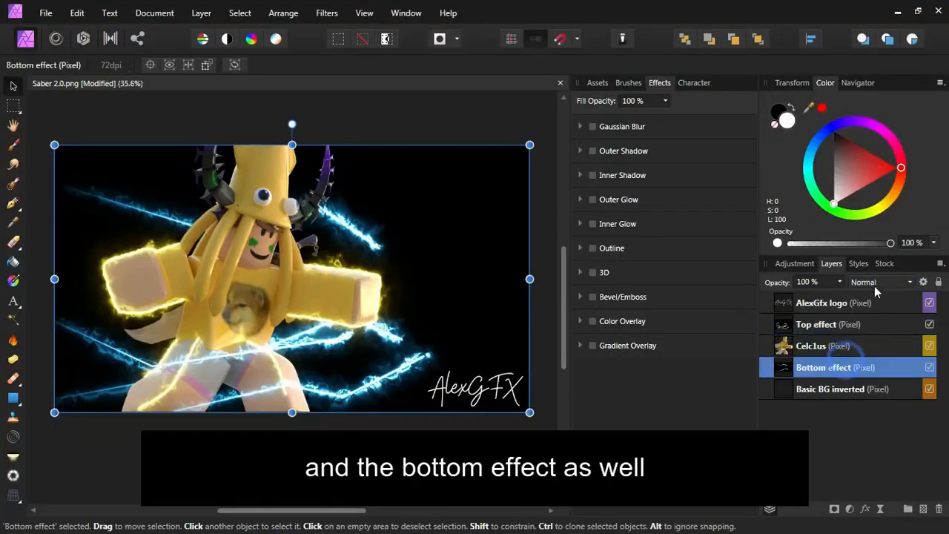
{"action": "left_click", "coordinate": [875, 282]}
{"action": "left_click", "coordinate": [865, 131]}
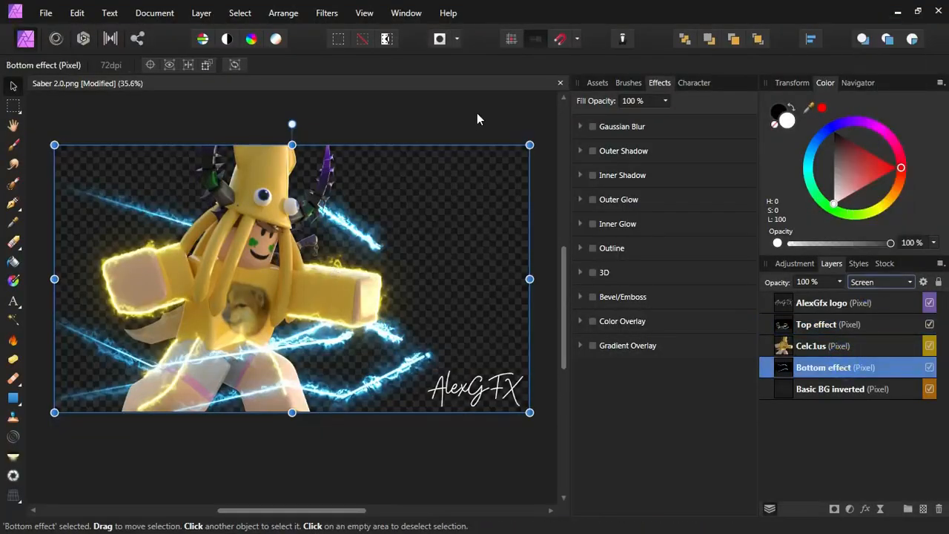
{"action": "left_click", "coordinate": [476, 113]}
{"action": "left_click", "coordinate": [827, 370]}
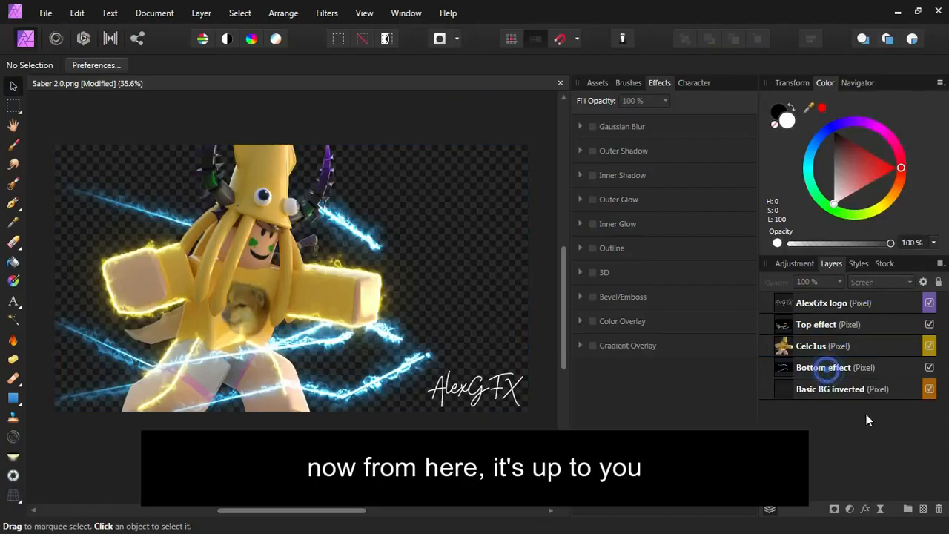
- Add a new pixel layer for smoke and move it directly above the Top effect layer
{"action": "left_click", "coordinate": [922, 509]}
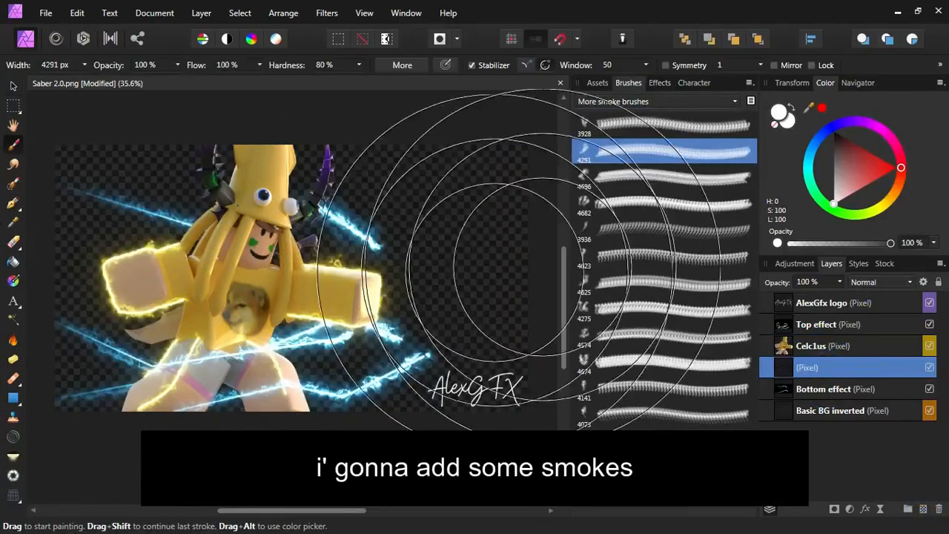
{"action": "left_click", "coordinate": [630, 184]}
{"action": "left_click_drag", "start_coordinate": [475, 193], "coordinate": [248, 338]}
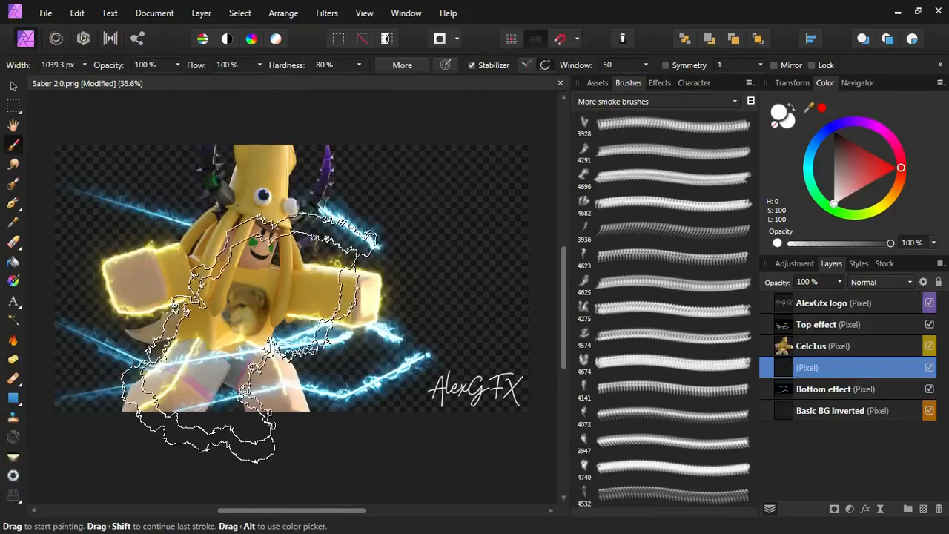
{"action": "mouse_move", "coordinate": [807, 367]}
{"action": "left_mouse_down"}
{"action": "mouse_move", "coordinate": [830, 326]}
{"action": "mouse_move", "coordinate": [816, 324]}
{"action": "left_mouse_up"}
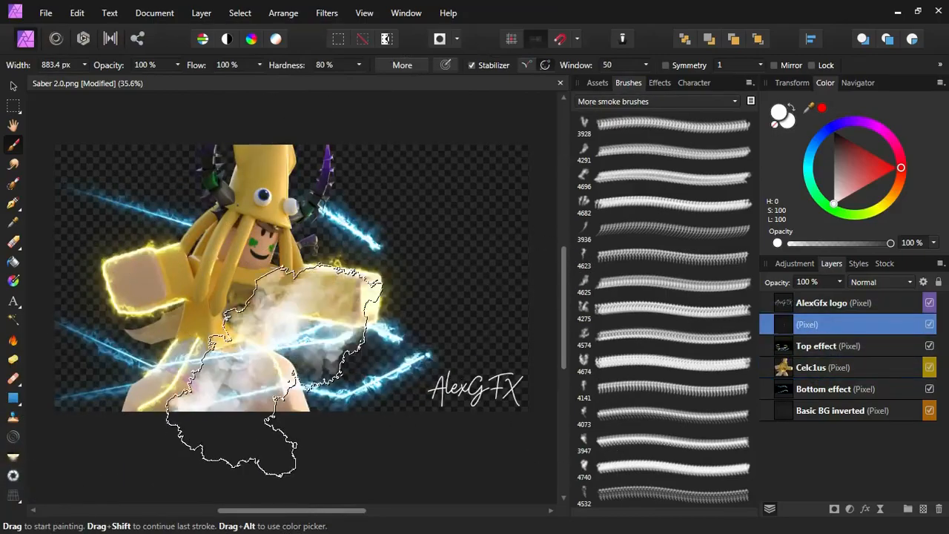
- Paint white smoke along the canvas's left side with the 4574 smoke brush at a reduced size
{"action": "left_click", "coordinate": [673, 335]}
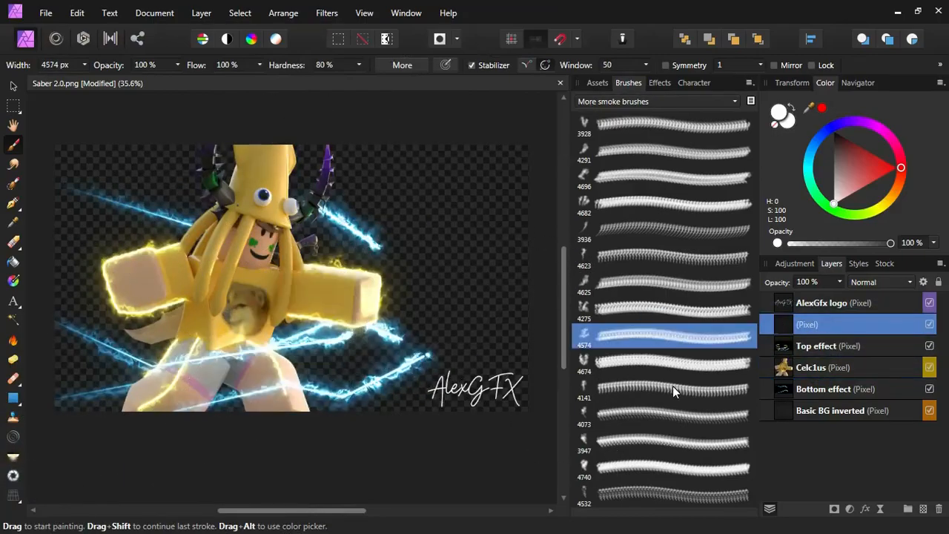
{"action": "key", "text": "["}
{"action": "key", "text": "["}
{"action": "key", "text": "["}
{"action": "key", "text": "["}
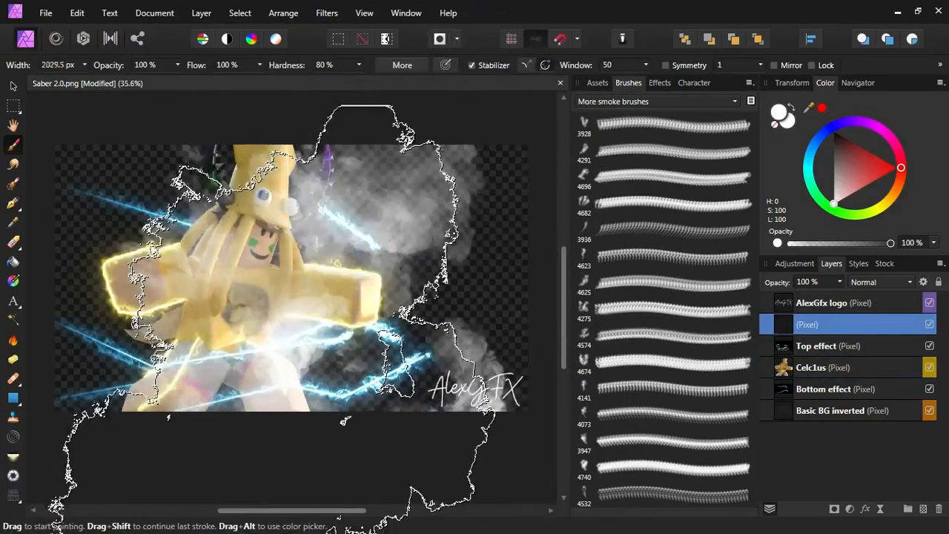
{"action": "key", "text": "["}
{"action": "key", "text": "["}
{"action": "key", "text": "["}
{"action": "key", "text": "["}
{"action": "key", "text": "["}
{"action": "key", "text": "["}
{"action": "key", "text": "["}
{"action": "key", "text": "]"}
{"action": "key", "text": "]"}
{"action": "key", "text": "]"}
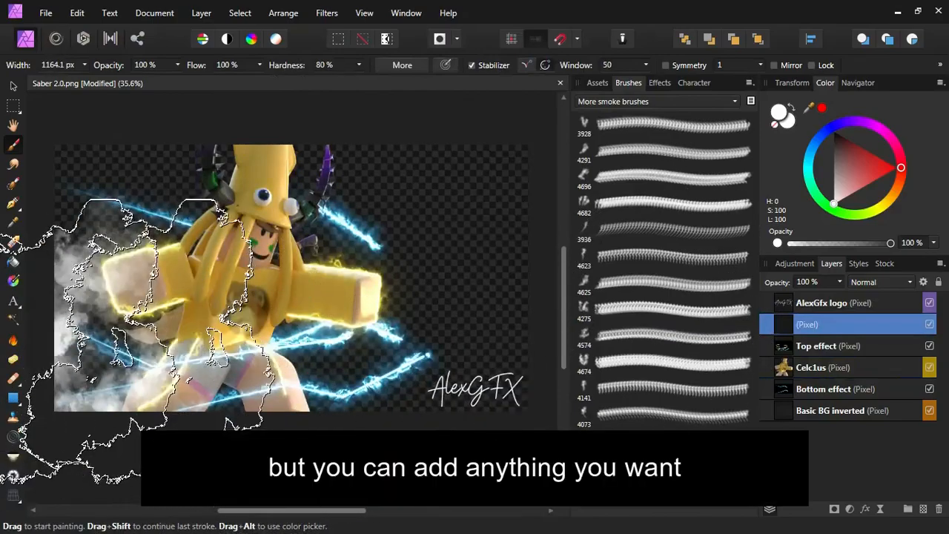
- Add smoke along the canvas's lower edge with the 3947 smoke brush reduced to about 1265 px
{"action": "left_click", "coordinate": [673, 441]}
{"action": "key", "text": "["}
{"action": "key", "text": "["}
{"action": "key", "text": "["}
{"action": "key", "text": "["}
{"action": "key", "text": "["}
{"action": "key", "text": "["}
{"action": "key", "text": "["}
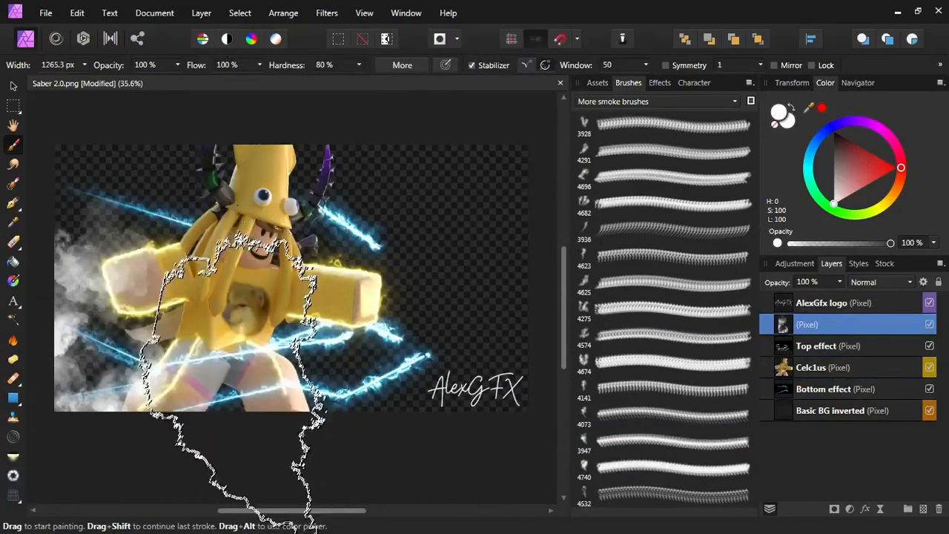
- Fill in the lower-right smoke in front of the avatar using the 4696 and 4275 smoke brushes
{"action": "left_click", "coordinate": [672, 177]}
{"action": "key", "text": "["}
{"action": "key", "text": "["}
{"action": "key", "text": "["}
{"action": "key", "text": "]"}
{"action": "scroll", "coordinate": [344, 334], "scroll_direction": "down", "scroll_amount": 5}
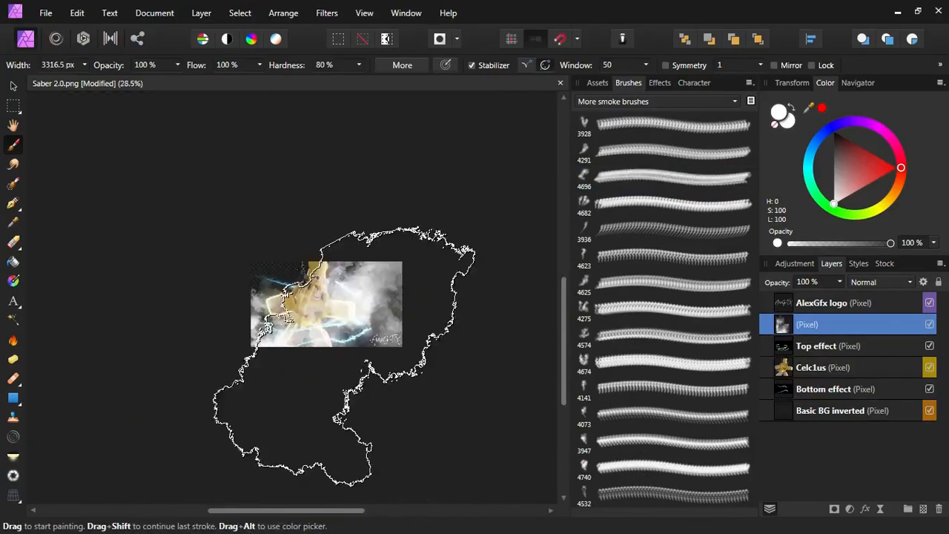
{"action": "scroll", "coordinate": [349, 350], "scroll_direction": "down", "scroll_amount": 1}
{"action": "left_click", "coordinate": [584, 318]}
{"action": "scroll", "coordinate": [381, 317], "scroll_direction": "up", "scroll_amount": 5}
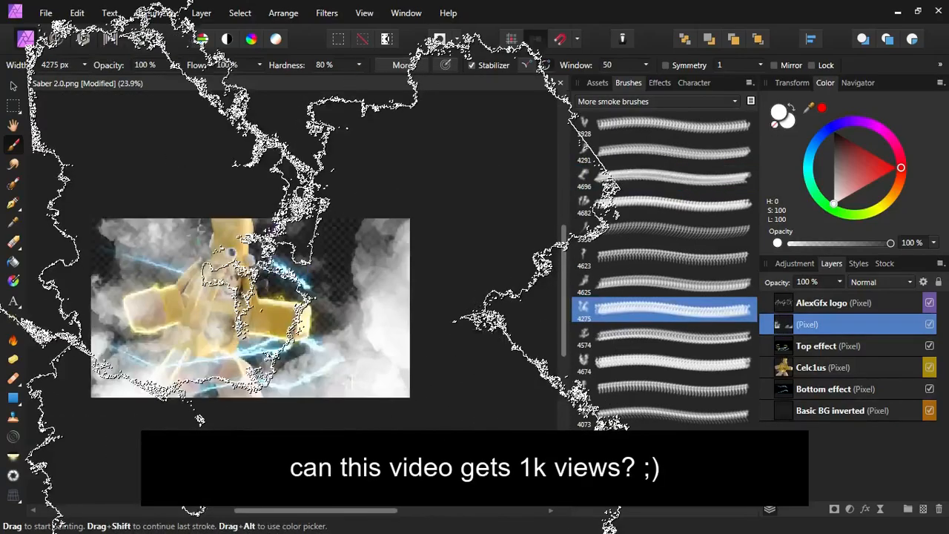
{"action": "key", "text": "v"}
{"action": "scroll", "coordinate": [282, 218], "scroll_direction": "up", "scroll_amount": 2}
{"action": "left_click", "coordinate": [282, 219]}
- Add a pixel layer above the Bottom effect layer and paint smoke behind the avatar with the 4574 smoke brush
{"action": "left_click", "coordinate": [841, 388]}
{"action": "key", "text": "ctrl+shift+n"}
{"action": "scroll", "coordinate": [293, 371], "scroll_direction": "down", "scroll_amount": 2}
{"action": "scroll", "coordinate": [293, 371], "scroll_direction": "down", "scroll_amount": 4}
{"action": "left_click", "coordinate": [672, 335]}
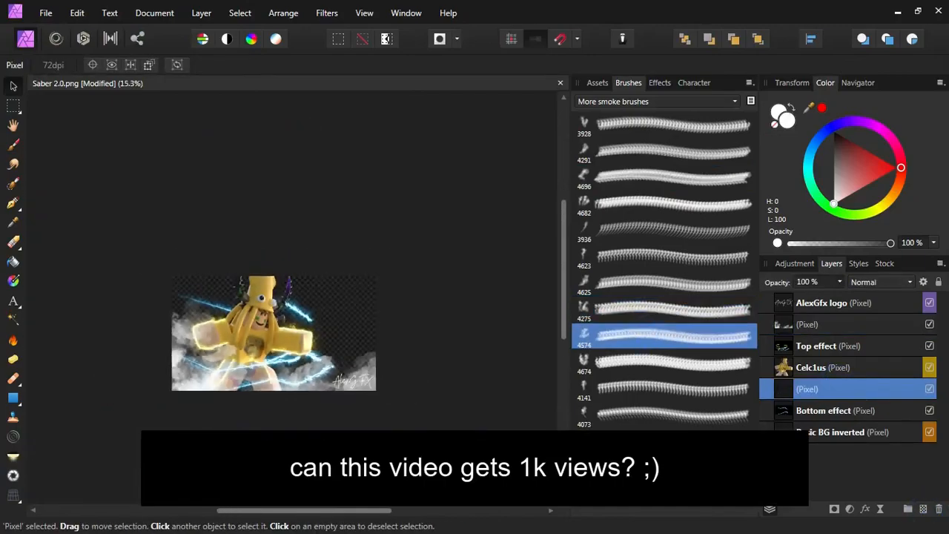
{"action": "key", "text": "b"}
- Paint more smoke behind the avatar with the 4674 smoke brush at a much smaller size
{"action": "left_click", "coordinate": [668, 361]}
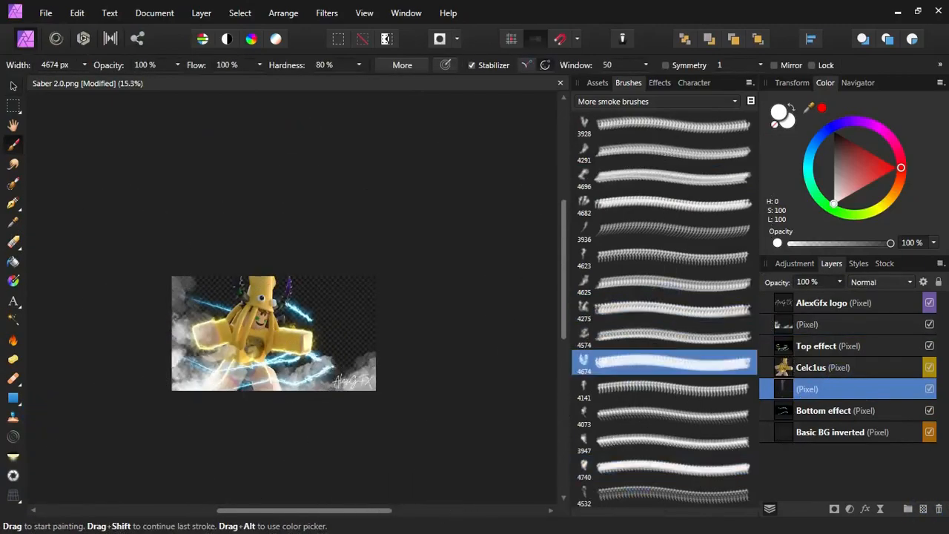
{"action": "key", "text": "bracketleft"}
{"action": "key", "text": "bracketleft"}
{"action": "key", "text": "bracketleft"}
{"action": "key", "text": "bracketleft"}
{"action": "key", "text": "bracketleft"}
{"action": "key", "text": "bracketleft"}
{"action": "key", "text": "bracketleft"}
{"action": "key", "text": "bracketleft"}
{"action": "key", "text": "bracketleft"}
{"action": "key", "text": "bracketleft"}
{"action": "key", "text": "v"}
{"action": "left_click", "coordinate": [421, 250]}
{"action": "scroll", "coordinate": [256, 241], "scroll_direction": "up", "scroll_amount": 4}
{"action": "scroll", "coordinate": [277, 349], "scroll_direction": "down", "scroll_amount": 4}
- Move the AlexGfx logo from the lower-right corner to the empty upper-right area of the canvas
{"action": "left_click", "coordinate": [495, 445]}
{"action": "left_click_drag", "start_coordinate": [496, 434], "coordinate": [487, 271]}
{"action": "left_click_drag", "start_coordinate": [433, 294], "coordinate": [401, 324]}
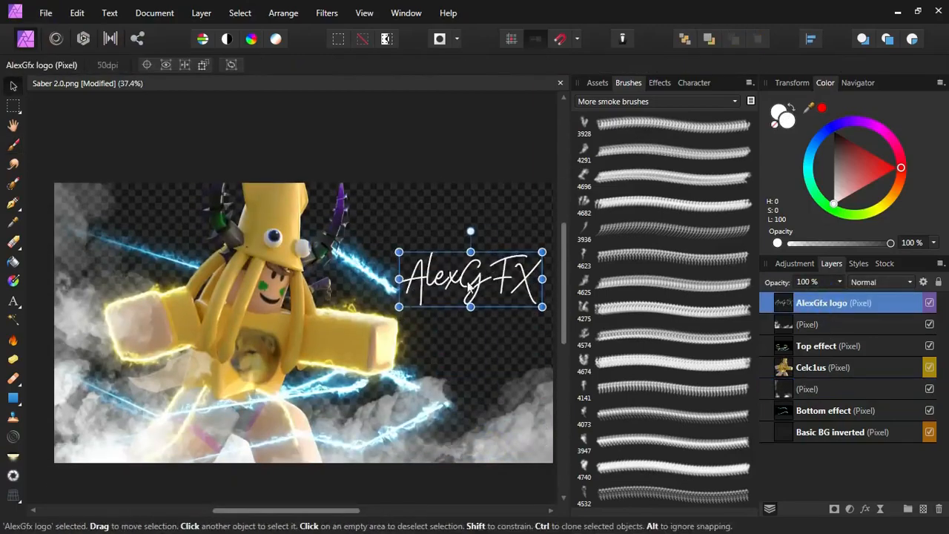
{"action": "left_click", "coordinate": [446, 167]}
{"action": "scroll", "coordinate": [402, 217], "scroll_direction": "down", "scroll_amount": 1}
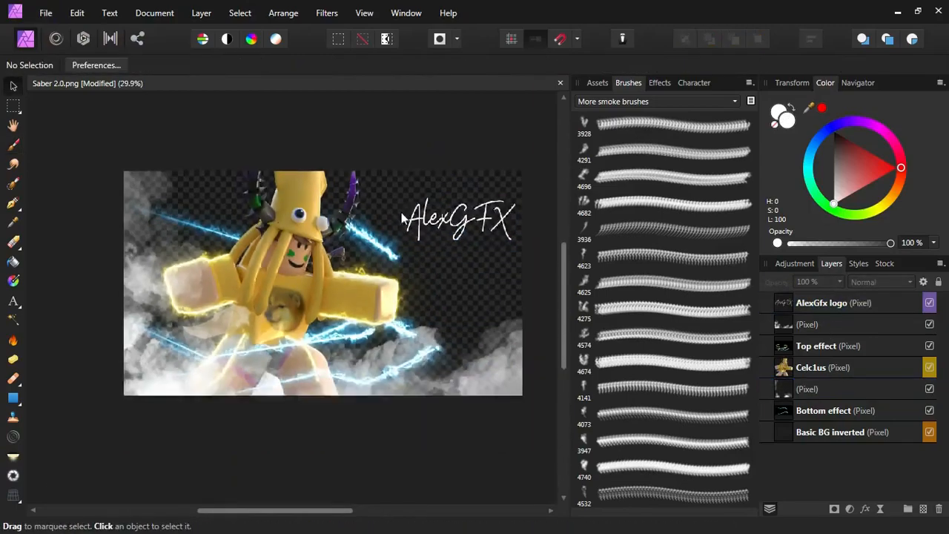
- Add a pixel layer above the avatar layer and set up the soft 512 Basic brush with 20% opacity
{"action": "left_click", "coordinate": [839, 364]}
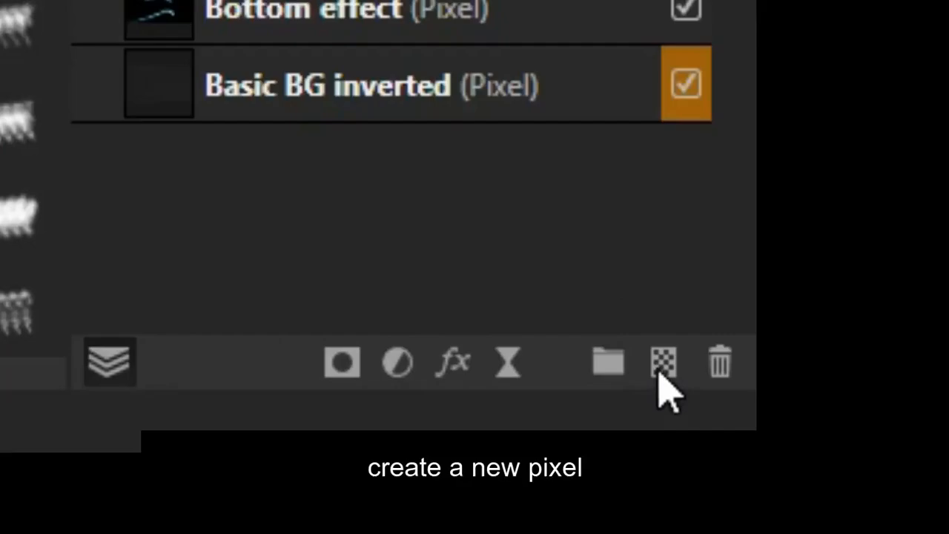
{"action": "left_click", "coordinate": [923, 510]}
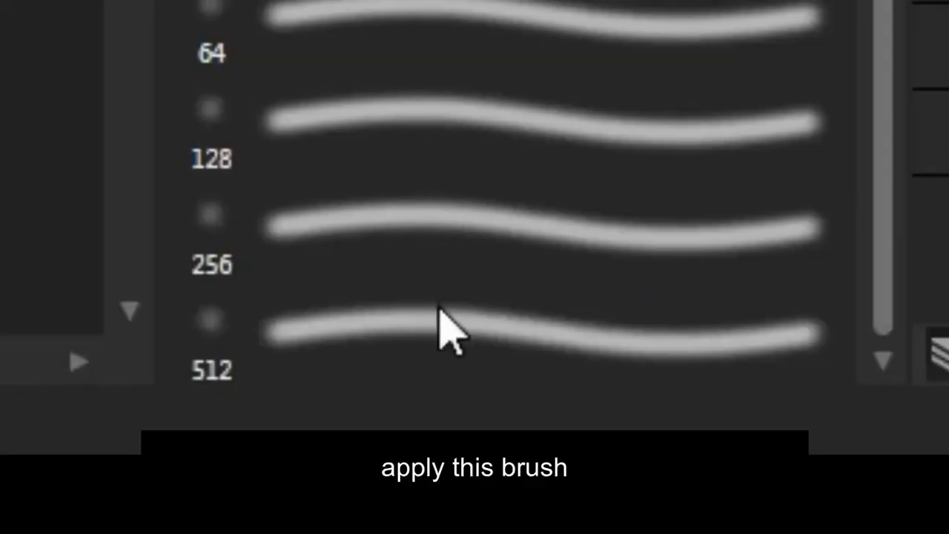
{"action": "left_click", "coordinate": [438, 329]}
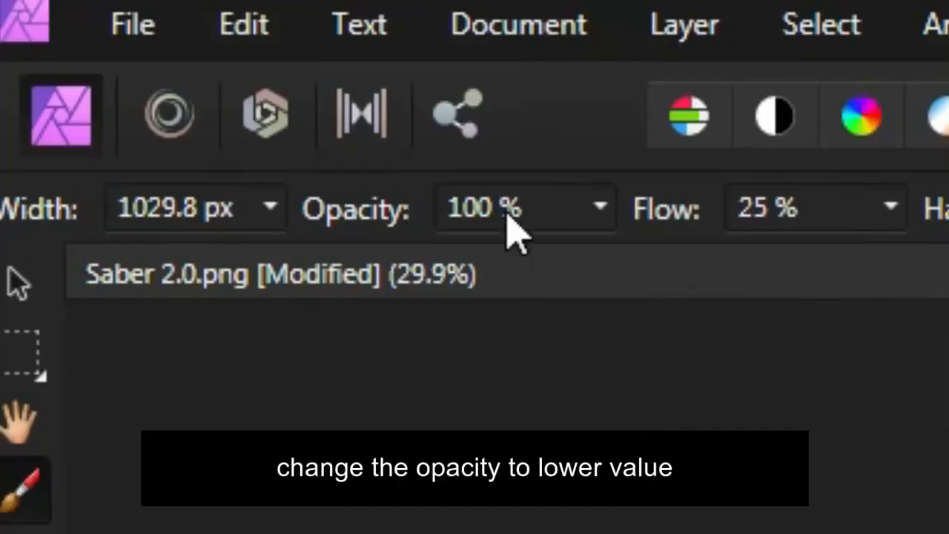
{"action": "left_click", "coordinate": [509, 212]}
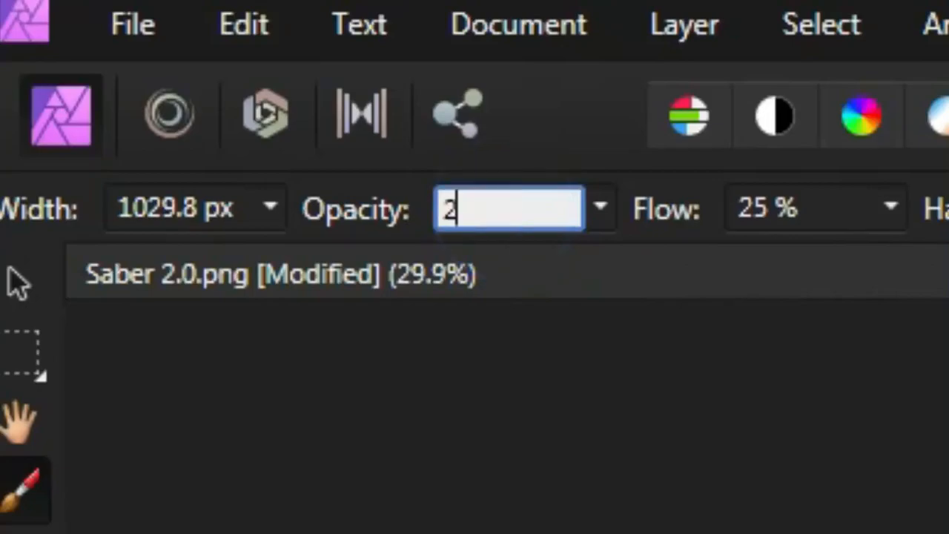
{"action": "key", "text": "Return"}
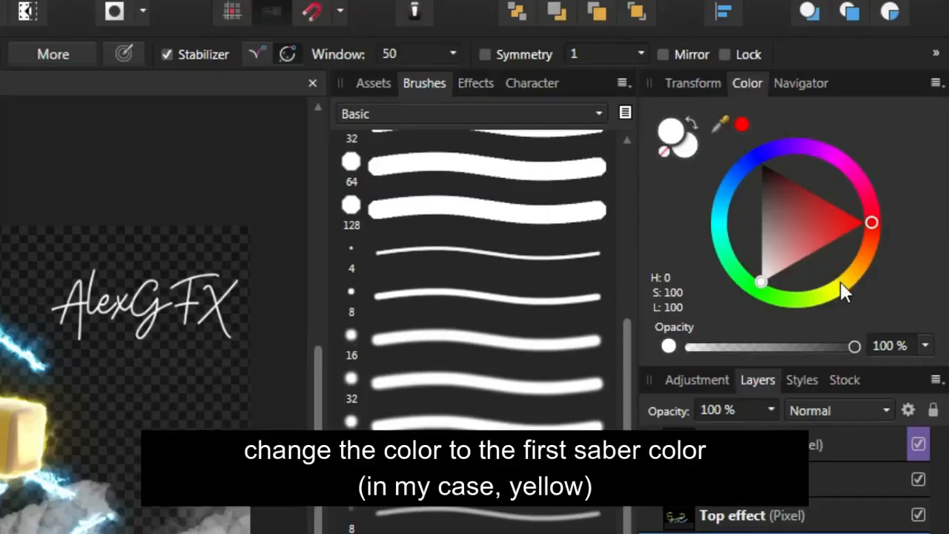
- Set the brush color to yellow (H 53, S 100, L 50) and the new layer's blend mode to Screen
{"action": "left_click_drag", "start_coordinate": [846, 291], "coordinate": [841, 282]}
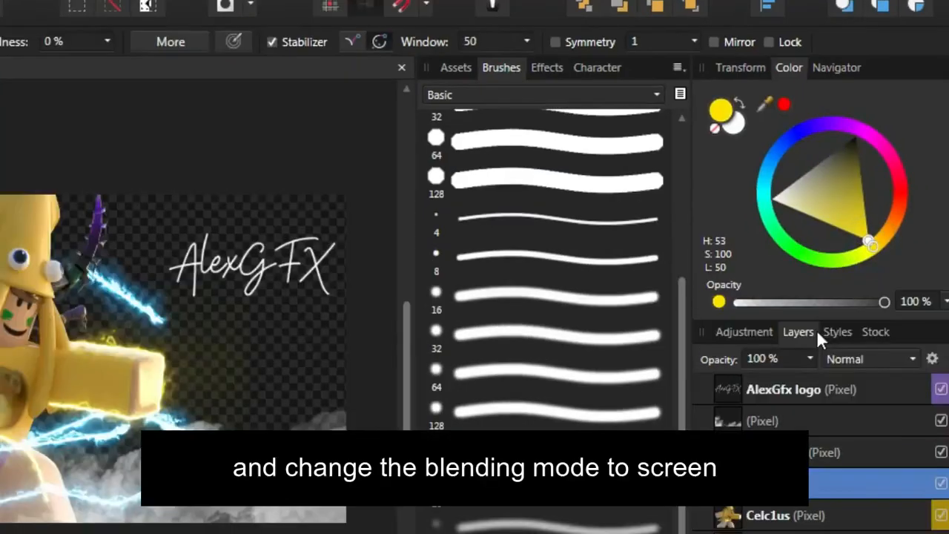
{"action": "left_click", "coordinate": [850, 355]}
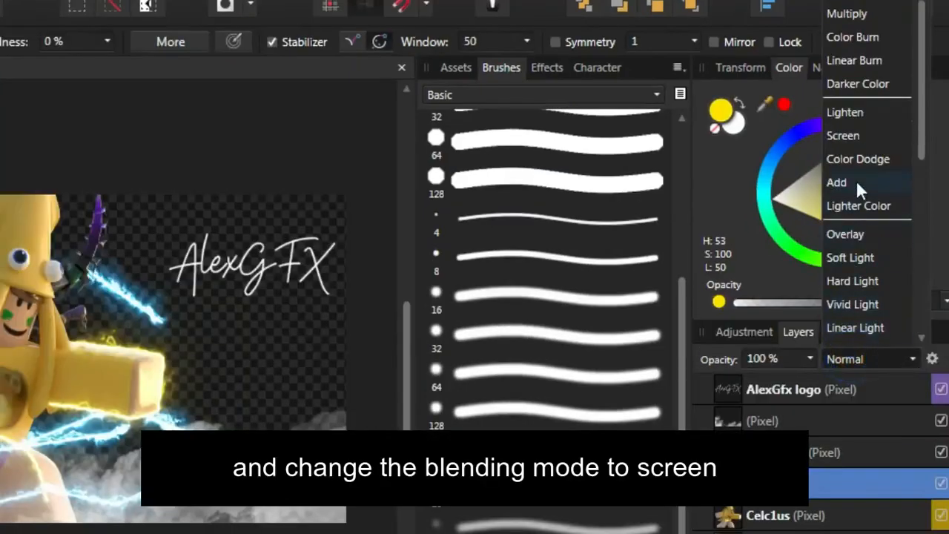
{"action": "left_click", "coordinate": [843, 136]}
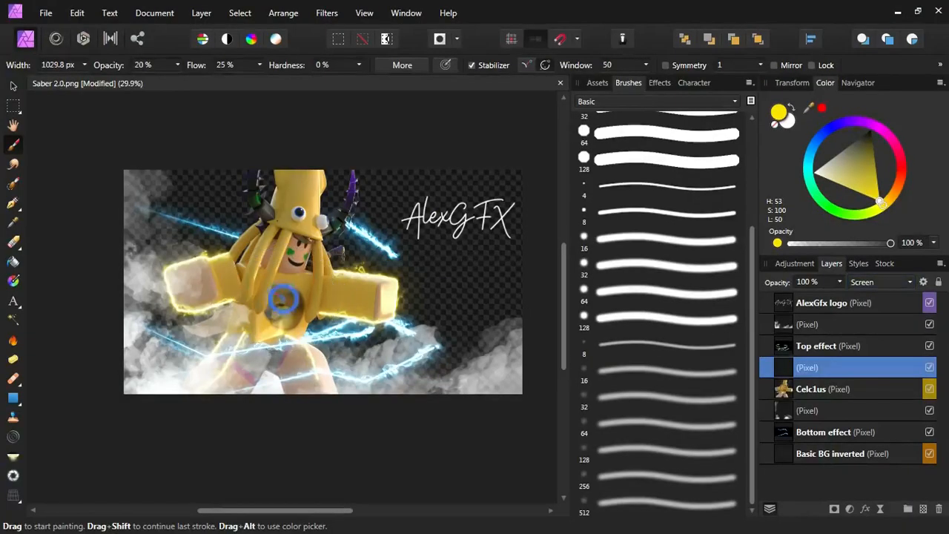
- Paint a warm yellow glow (H 48, S 100, L 50) over the avatar's body and arms
{"action": "scroll", "coordinate": [333, 296], "scroll_direction": "up", "scroll_amount": 3}
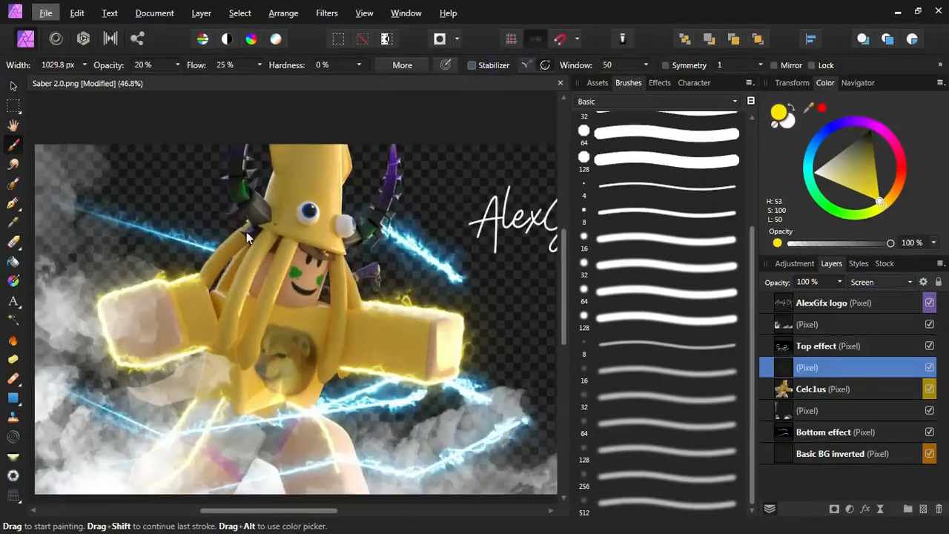
{"action": "mouse_move", "coordinate": [278, 300]}
{"action": "left_mouse_down"}
{"action": "mouse_move", "coordinate": [417, 360]}
{"action": "mouse_move", "coordinate": [215, 416]}
{"action": "mouse_move", "coordinate": [149, 335]}
{"action": "mouse_move", "coordinate": [331, 291]}
{"action": "left_mouse_up"}
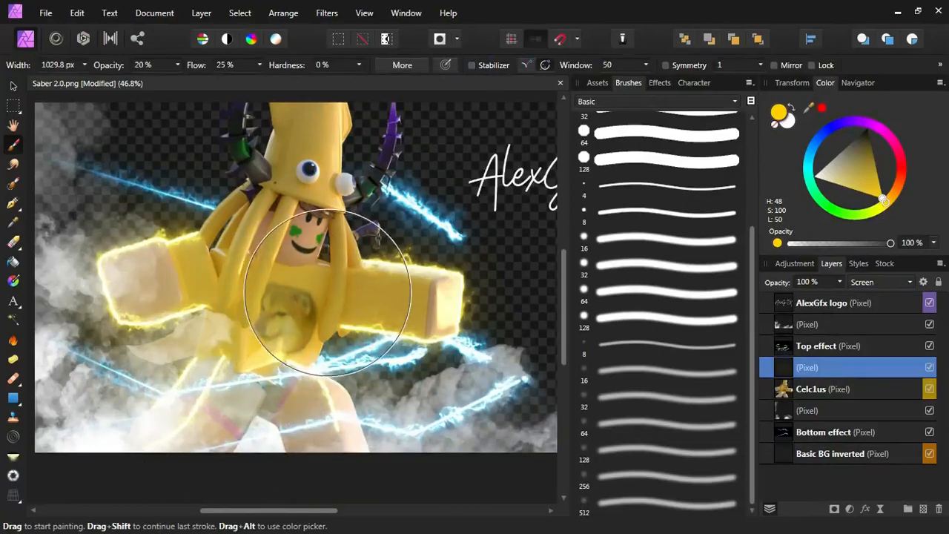
{"action": "scroll", "coordinate": [334, 282], "scroll_direction": "down", "scroll_amount": 2}
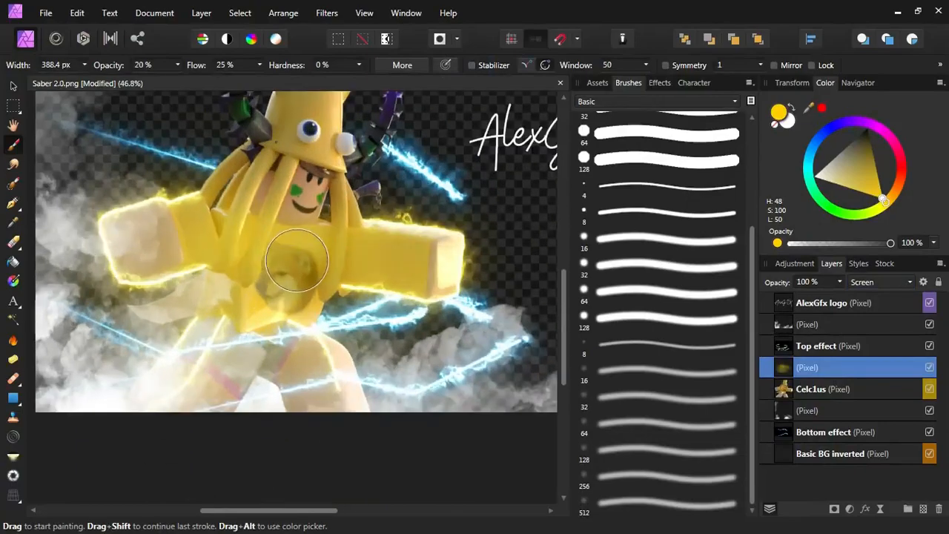
{"action": "key", "text": "e"}
{"action": "scroll", "coordinate": [244, 159], "scroll_direction": "up", "scroll_amount": 2}
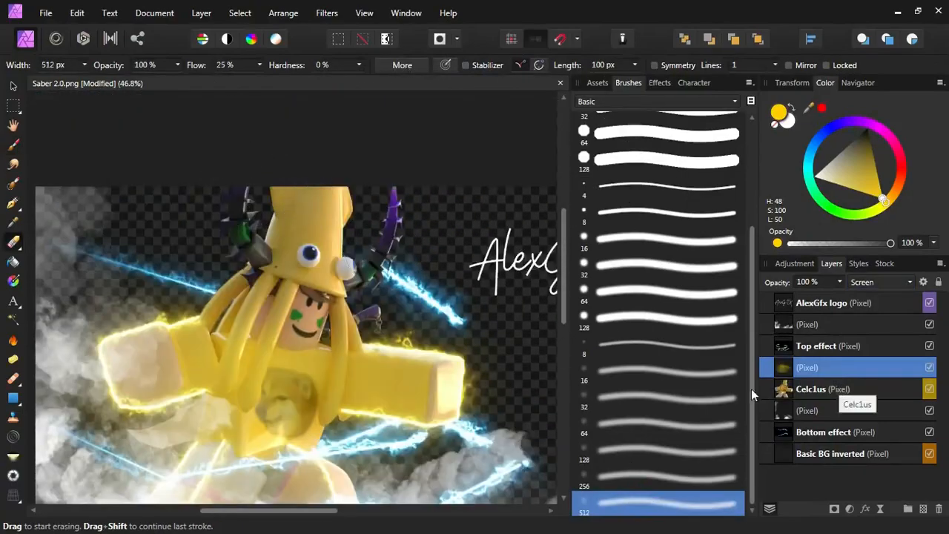
- Add a pixel layer above the Top effect layer and paint light blue glow (H 196, S 100, L 50) along the lower lightning
{"action": "left_click", "coordinate": [827, 346]}
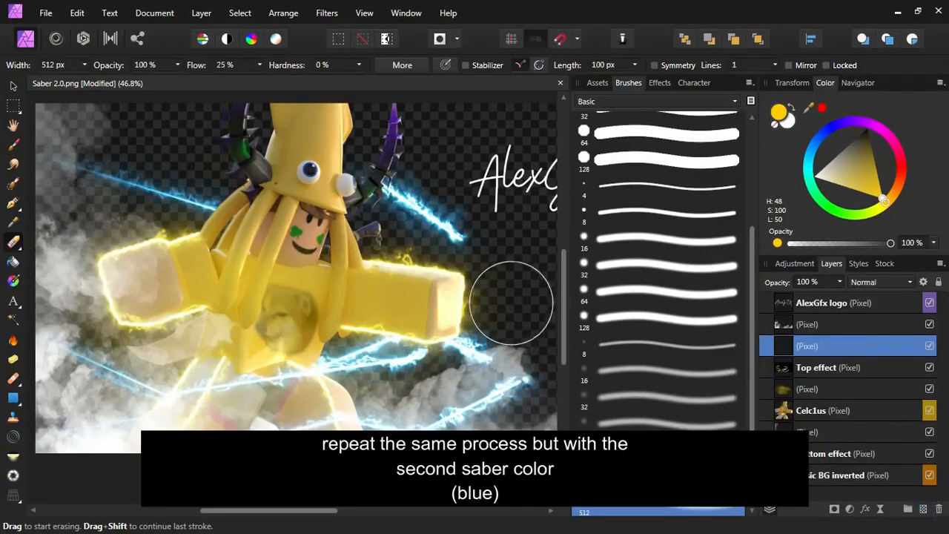
{"action": "key", "text": "b"}
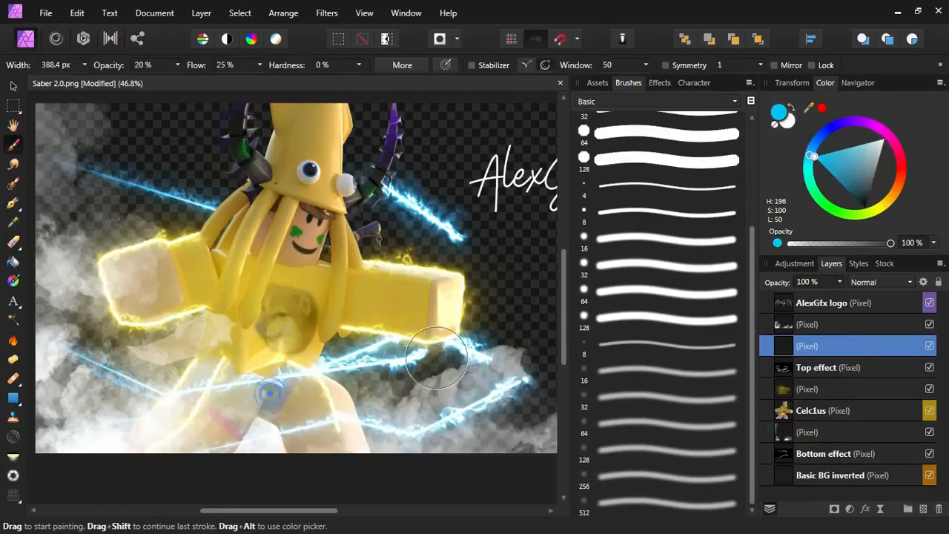
{"action": "scroll", "coordinate": [36, 349], "scroll_direction": "down", "scroll_amount": 3}
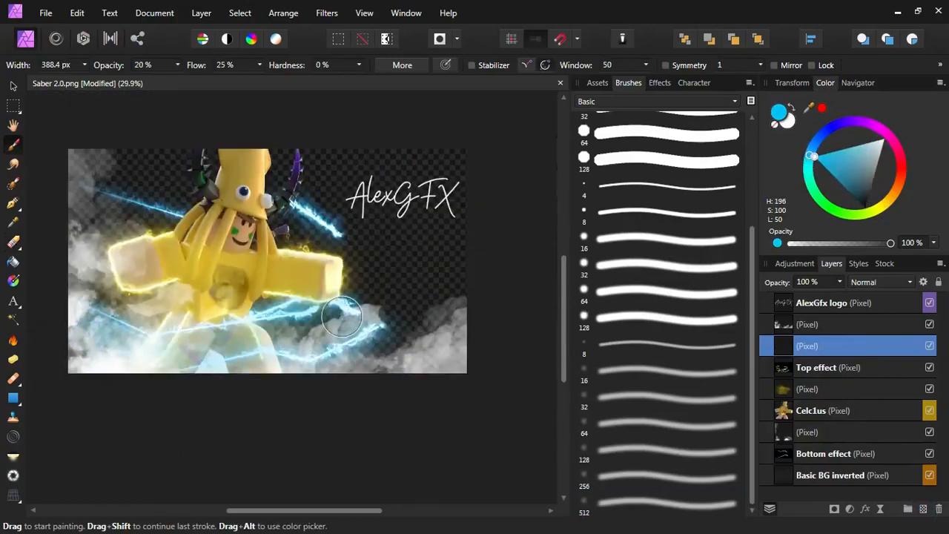
- Set the blue glow layer's blend mode to Screen and extend the glow around the front lightning
{"action": "scroll", "coordinate": [360, 310], "scroll_direction": "up", "scroll_amount": 1}
{"action": "left_click", "coordinate": [881, 281]}
{"action": "left_click", "coordinate": [866, 131]}
{"action": "scroll", "coordinate": [292, 268], "scroll_direction": "up", "scroll_amount": 2}
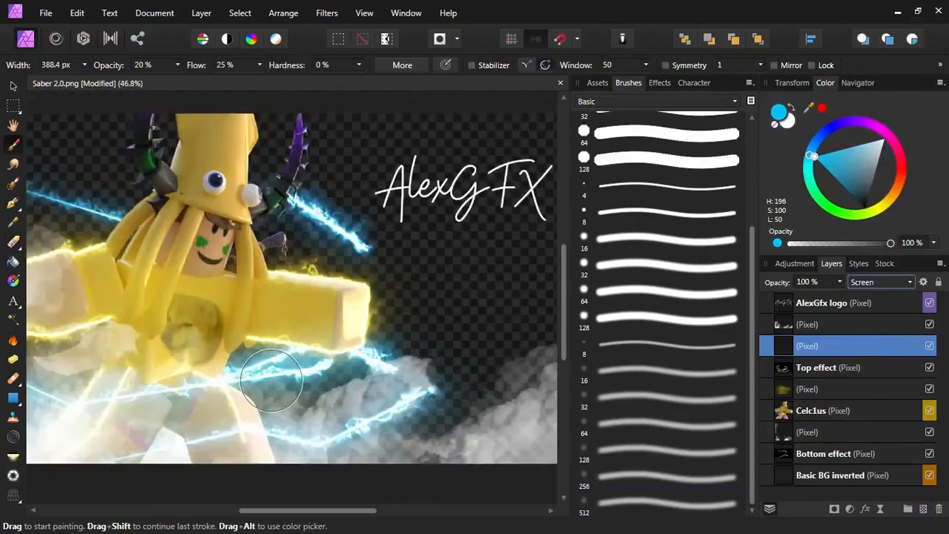
{"action": "scroll", "coordinate": [336, 388], "scroll_direction": "down", "scroll_amount": 3}
{"action": "scroll", "coordinate": [478, 313], "scroll_direction": "left", "scroll_amount": 2}
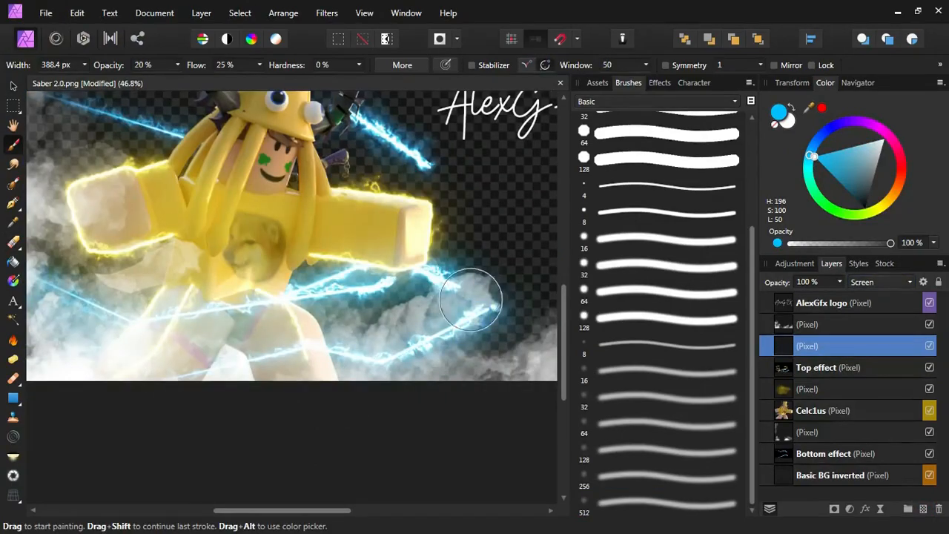
- Add a Screen-mode pixel layer above the Bottom effect layer and paint blue glow behind the avatar with a 590.7 px brush
{"action": "scroll", "coordinate": [473, 289], "scroll_direction": "down", "scroll_amount": 1}
{"action": "left_click", "coordinate": [923, 508]}
{"action": "left_click", "coordinate": [881, 282]}
{"action": "left_click", "coordinate": [868, 144]}
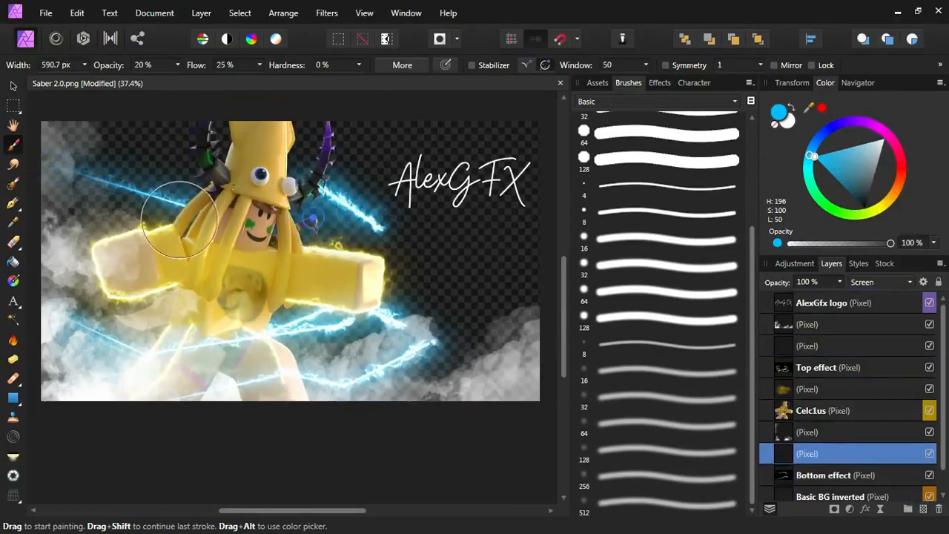
- Add a Screen-mode pixel layer beneath the AlexGfx logo layer and paint blue glow over the smoke and lower lightning
{"action": "left_click", "coordinate": [842, 319]}
{"action": "left_click", "coordinate": [881, 282]}
{"action": "left_click", "coordinate": [868, 145]}
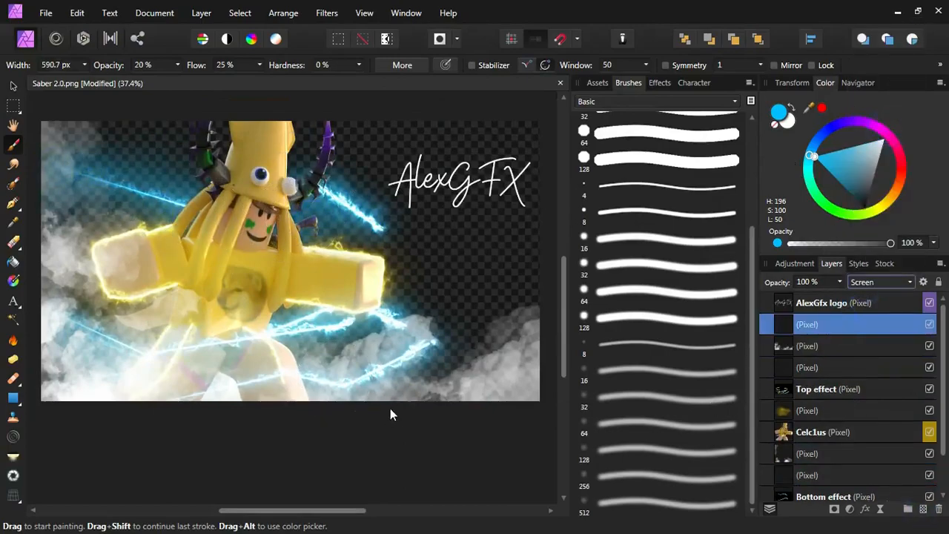
{"action": "scroll", "coordinate": [192, 400], "scroll_direction": "down", "scroll_amount": 1}
{"action": "scroll", "coordinate": [368, 374], "scroll_direction": "down", "scroll_amount": 1}
{"action": "scroll", "coordinate": [215, 311], "scroll_direction": "up", "scroll_amount": 1}
{"action": "key", "text": "v"}
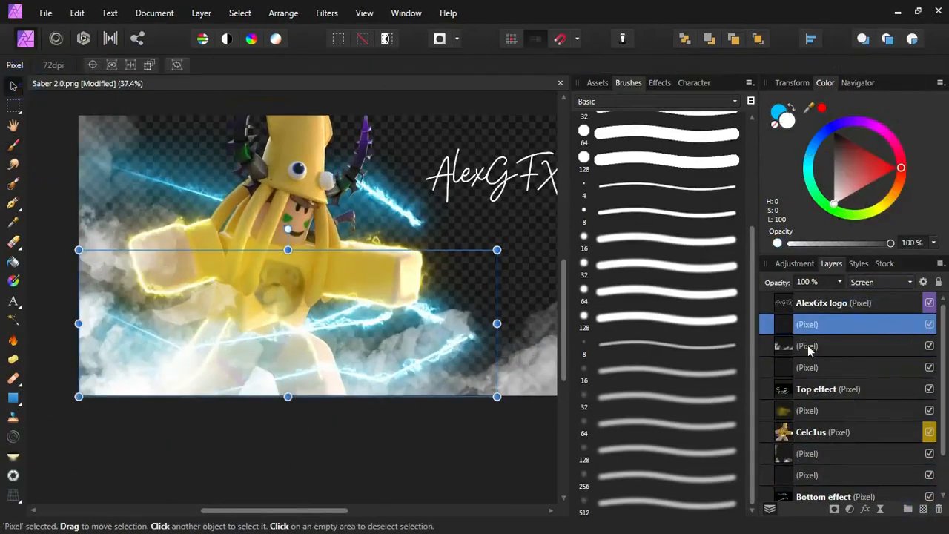
- Move the AlexGfx logo up close to the top edge in the canvas's upper-right corner
{"action": "left_click", "coordinate": [850, 302]}
{"action": "left_click_drag", "start_coordinate": [264, 511], "coordinate": [326, 512]}
{"action": "left_click_drag", "start_coordinate": [391, 180], "coordinate": [394, 150]}
{"action": "left_click", "coordinate": [334, 249]}
{"action": "scroll", "coordinate": [320, 252], "scroll_direction": "down", "scroll_amount": 1}
{"action": "mouse_move", "coordinate": [322, 511]}
{"action": "left_mouse_down"}
{"action": "mouse_move", "coordinate": [266, 511]}
{"action": "mouse_move", "coordinate": [312, 511]}
{"action": "left_mouse_up"}
{"action": "scroll", "coordinate": [291, 245], "scroll_direction": "down", "scroll_amount": 1}
{"action": "scroll", "coordinate": [328, 365], "scroll_direction": "up", "scroll_amount": 1}
{"action": "scroll", "coordinate": [290, 378], "scroll_direction": "up", "scroll_amount": 1}
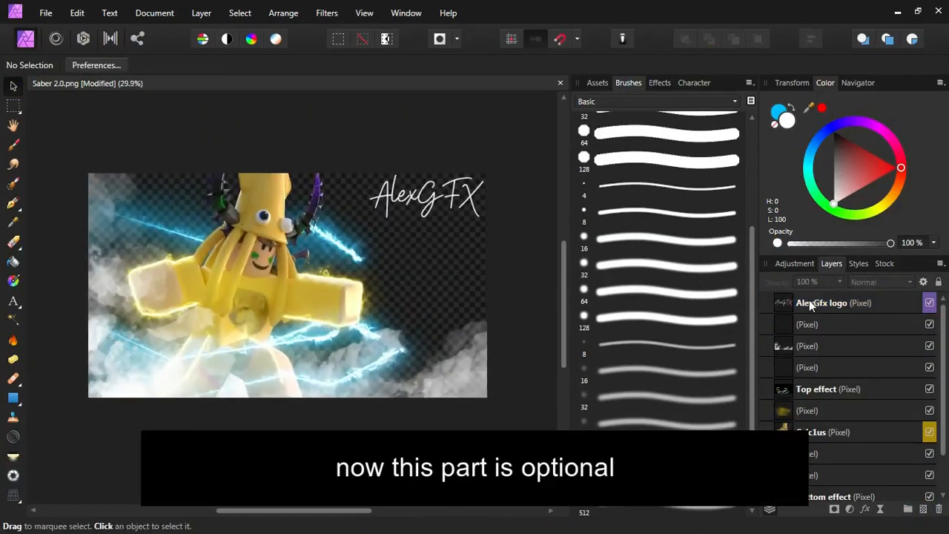
- Merge all visible layers into a new pixel layer above the AlexGfx logo layer
{"action": "left_click", "coordinate": [809, 301]}
{"action": "right_click", "coordinate": [825, 304]}
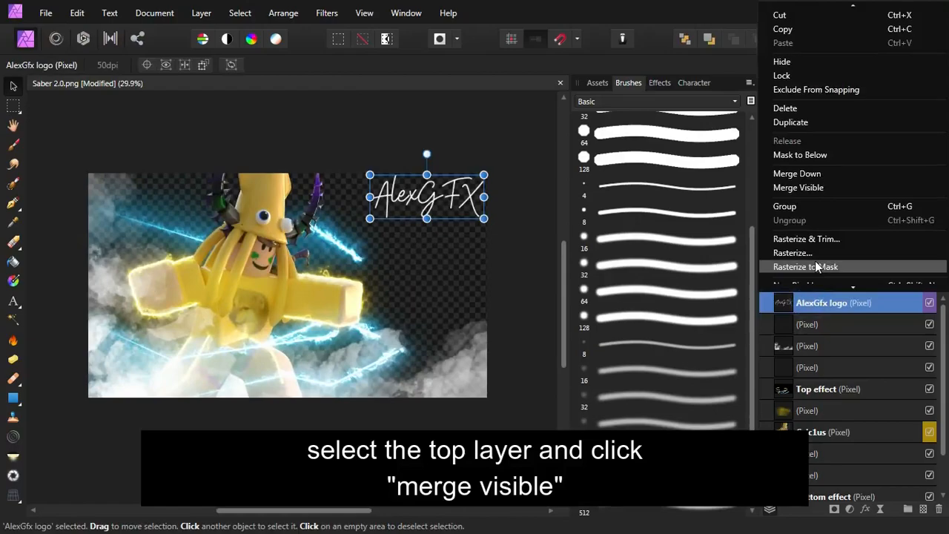
{"action": "scroll", "coordinate": [820, 234], "scroll_direction": "down", "scroll_amount": 2}
{"action": "left_click", "coordinate": [810, 134]}
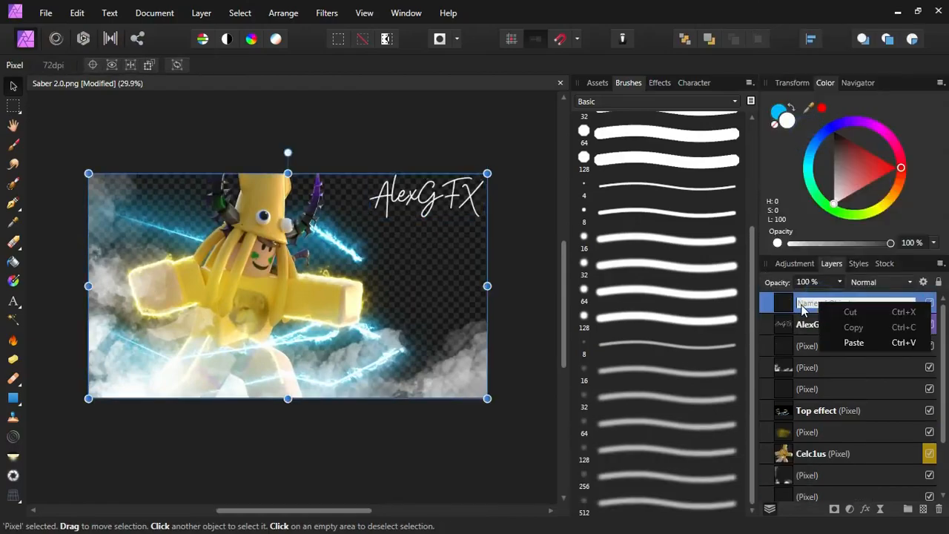
- Rasterize the merged pixel layer, keep it in its original position, and tag it red
{"action": "right_click", "coordinate": [788, 302]}
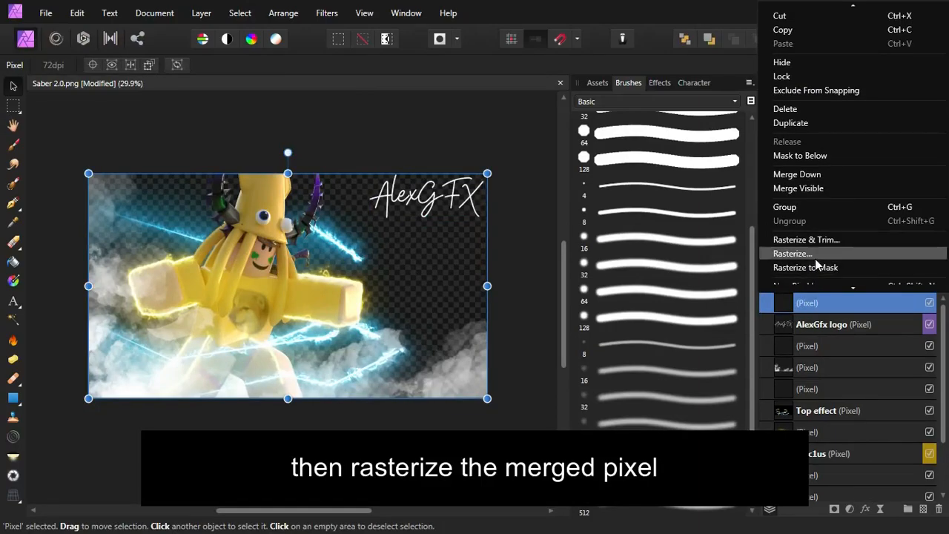
{"action": "left_click", "coordinate": [815, 257]}
{"action": "left_click_drag", "start_coordinate": [300, 247], "coordinate": [370, 289]}
{"action": "key", "text": "ctrl+z"}
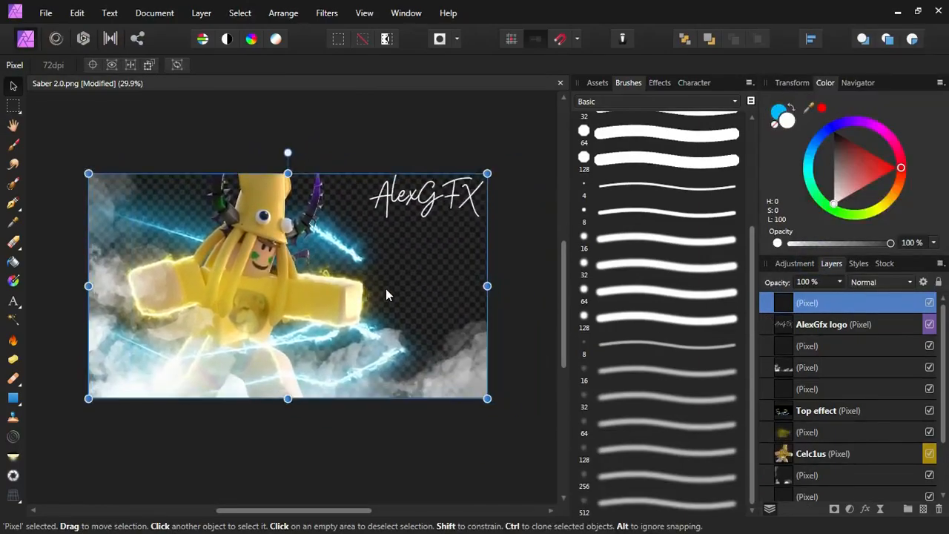
{"action": "right_click", "coordinate": [768, 308]}
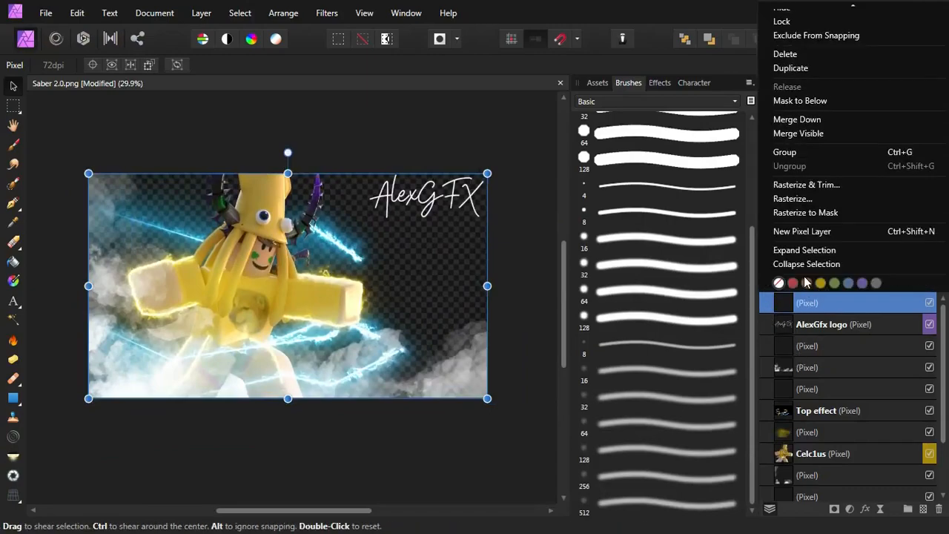
{"action": "left_click", "coordinate": [775, 283]}
- Open the merged layer in the Magic Bullet PhotoLooks plugin and browse its preset looks
{"action": "left_click", "coordinate": [327, 13]}
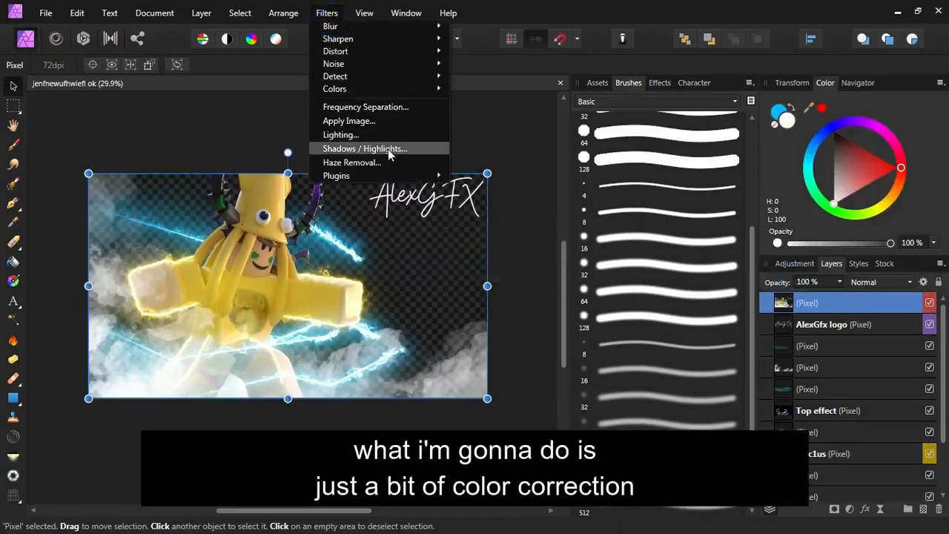
{"action": "mouse_move", "coordinate": [391, 178]}
{"action": "left_click", "coordinate": [577, 178]}
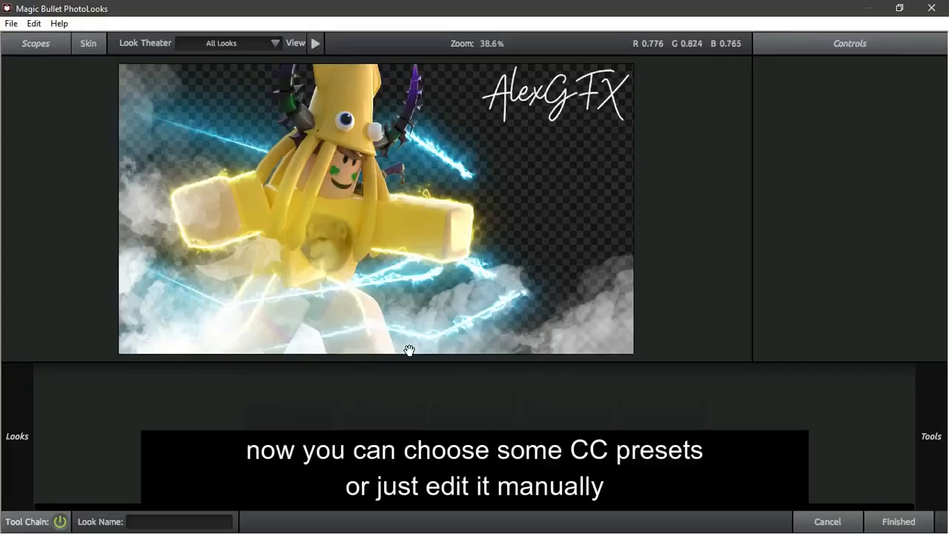
{"action": "mouse_move", "coordinate": [3, 442]}
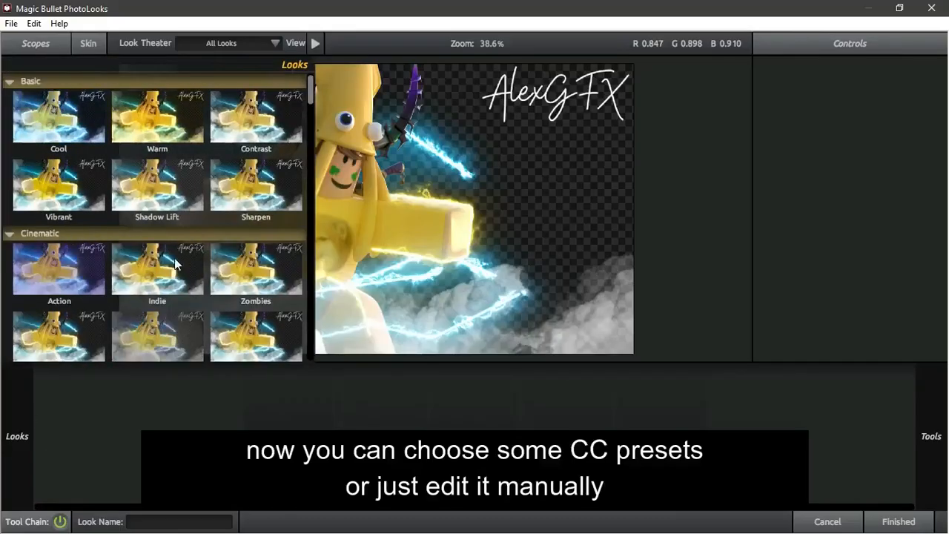
{"action": "scroll", "coordinate": [238, 243], "scroll_direction": "down", "scroll_amount": 3}
- Add a Curves effect to the Camera stage and shape its RGB curve into a gentle S with darker shadows and brighter highlights
{"action": "mouse_move", "coordinate": [924, 394]}
{"action": "scroll", "coordinate": [760, 276], "scroll_direction": "down", "scroll_amount": 3}
{"action": "left_click_drag", "start_coordinate": [740, 262], "coordinate": [567, 429]}
{"action": "left_click_drag", "start_coordinate": [828, 186], "coordinate": [851, 165]}
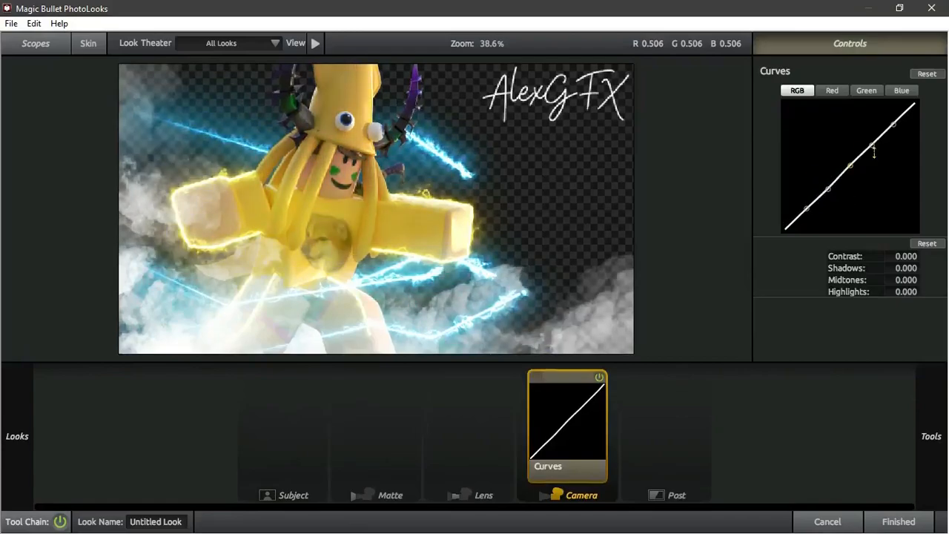
{"action": "left_click_drag", "start_coordinate": [894, 125], "coordinate": [894, 115]}
{"action": "left_click_drag", "start_coordinate": [872, 146], "coordinate": [872, 142]}
- Add a Chromatic Aberration effect to the Post stage with Red/Cyan set to +0.400
{"action": "mouse_move", "coordinate": [915, 380]}
{"action": "left_click", "coordinate": [907, 350]}
{"action": "left_click_drag", "start_coordinate": [650, 153], "coordinate": [667, 423]}
{"action": "left_click_drag", "start_coordinate": [903, 103], "coordinate": [861, 160]}
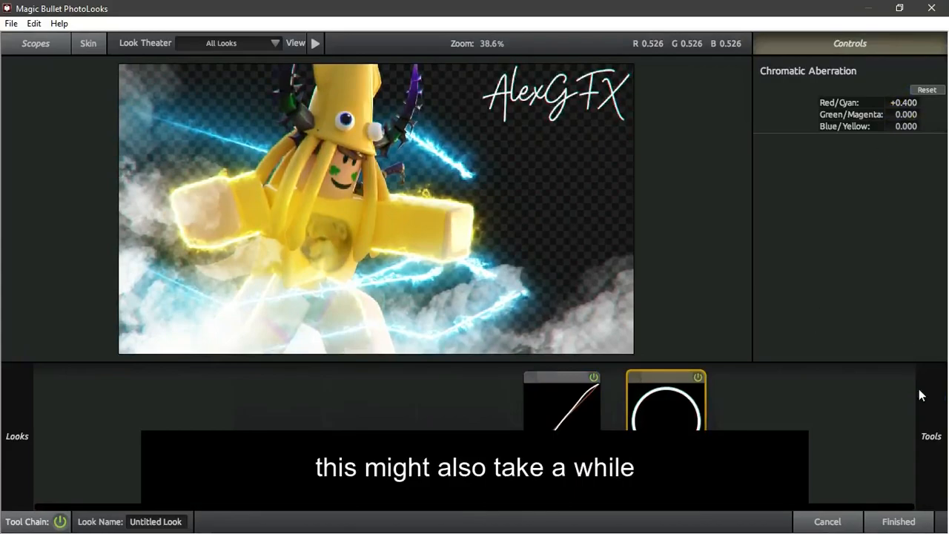
- Try a Lens Distortion effect with distortion at -71% and flatten at 87%, and remove it from the tool chain
{"action": "mouse_move", "coordinate": [913, 372]}
{"action": "scroll", "coordinate": [756, 218], "scroll_direction": "up", "scroll_amount": 5}
{"action": "left_click_drag", "start_coordinate": [729, 280], "coordinate": [463, 423]}
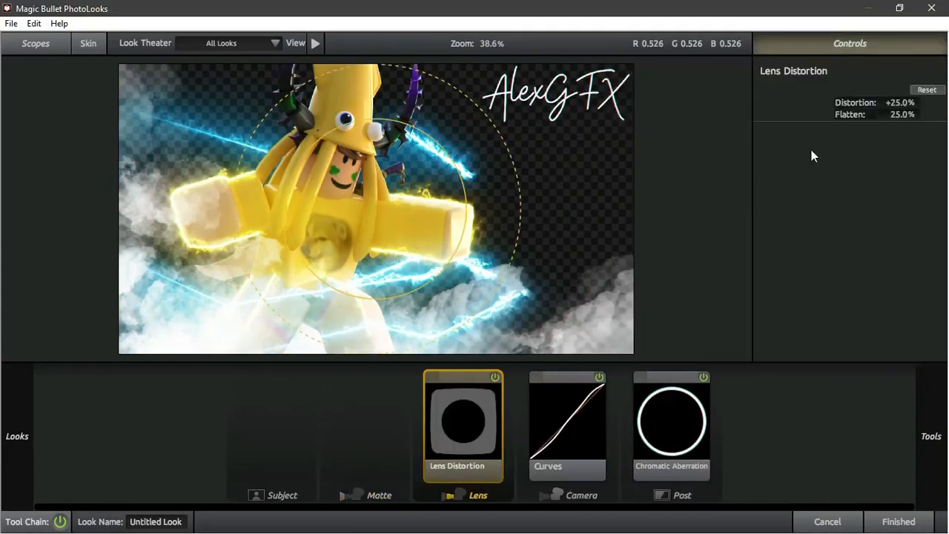
{"action": "left_click_drag", "start_coordinate": [901, 103], "coordinate": [875, 103]}
{"action": "left_click_drag", "start_coordinate": [888, 115], "coordinate": [922, 117]}
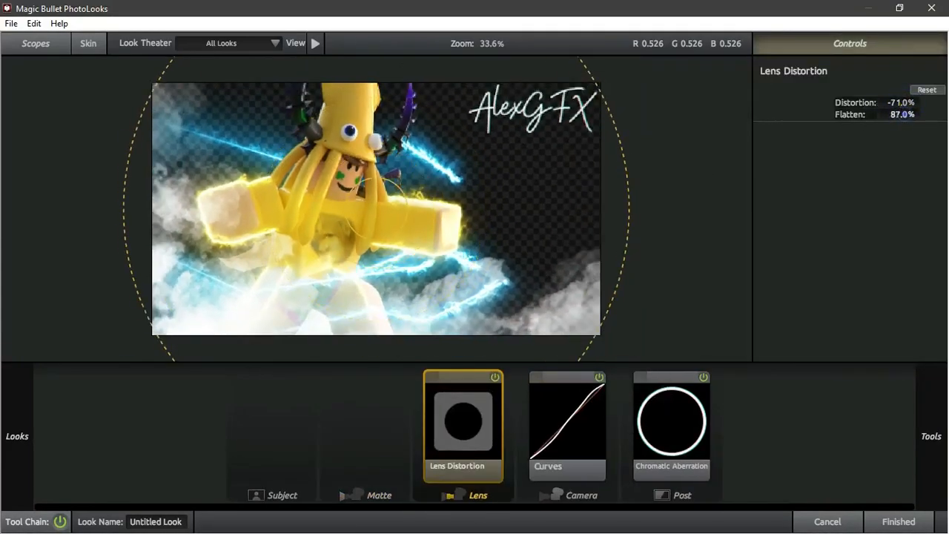
{"action": "key", "text": "Delete"}
- Browse the tools and preset looks, add a Saturation effect to the Post stage, and set its exposure compensation to -0.20
{"action": "mouse_move", "coordinate": [920, 401]}
{"action": "scroll", "coordinate": [733, 239], "scroll_direction": "up", "scroll_amount": 8}
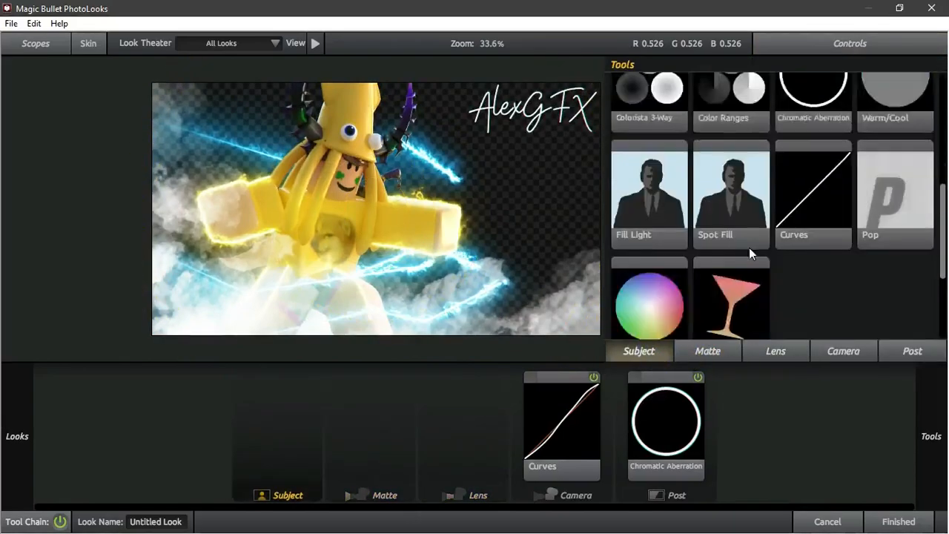
{"action": "mouse_move", "coordinate": [17, 436]}
{"action": "scroll", "coordinate": [150, 294], "scroll_direction": "down", "scroll_amount": 10}
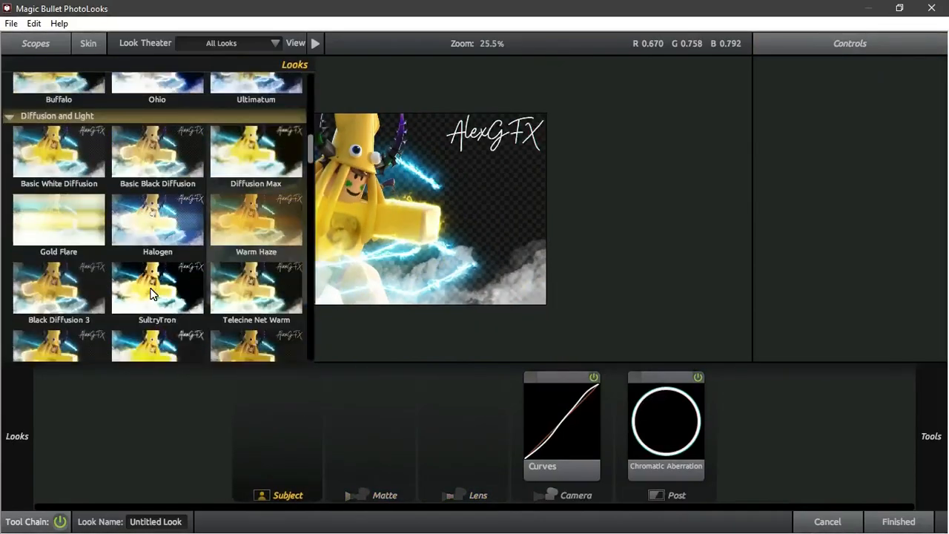
{"action": "scroll", "coordinate": [151, 294], "scroll_direction": "down", "scroll_amount": 15}
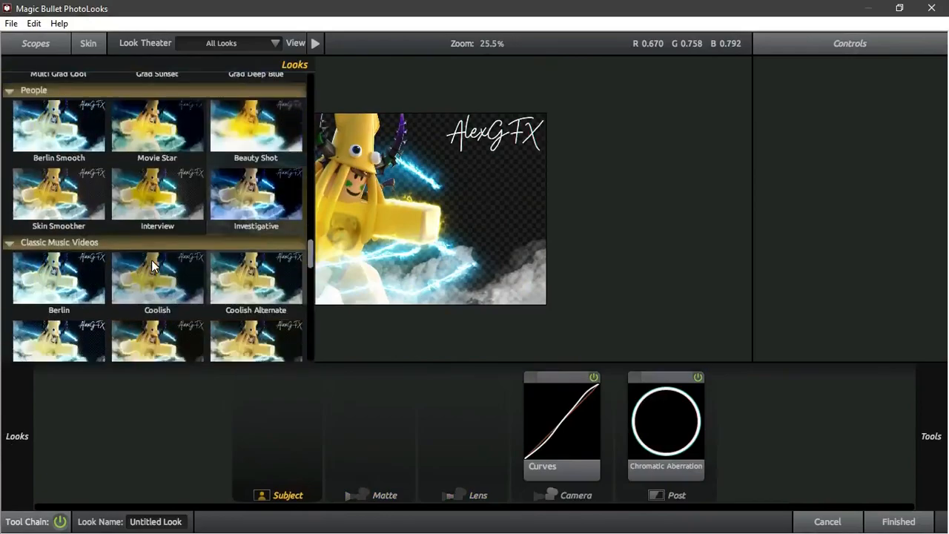
{"action": "mouse_move", "coordinate": [926, 423]}
{"action": "left_click_drag", "start_coordinate": [801, 252], "coordinate": [715, 422]}
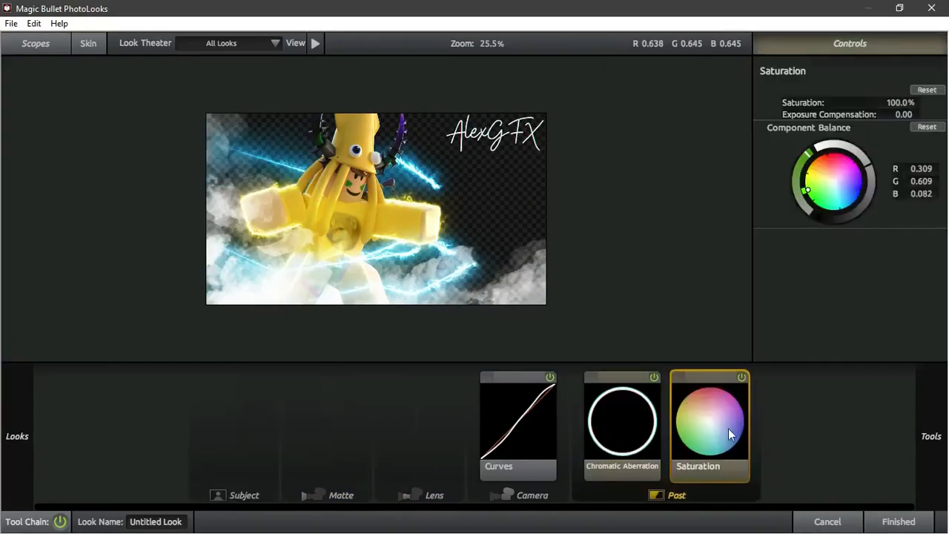
{"action": "left_click_drag", "start_coordinate": [903, 114], "coordinate": [776, 158]}
{"action": "scroll", "coordinate": [527, 183], "scroll_direction": "down", "scroll_amount": 1}
{"action": "left_click", "coordinate": [927, 91]}
{"action": "left_click_drag", "start_coordinate": [905, 114], "coordinate": [897, 114]}
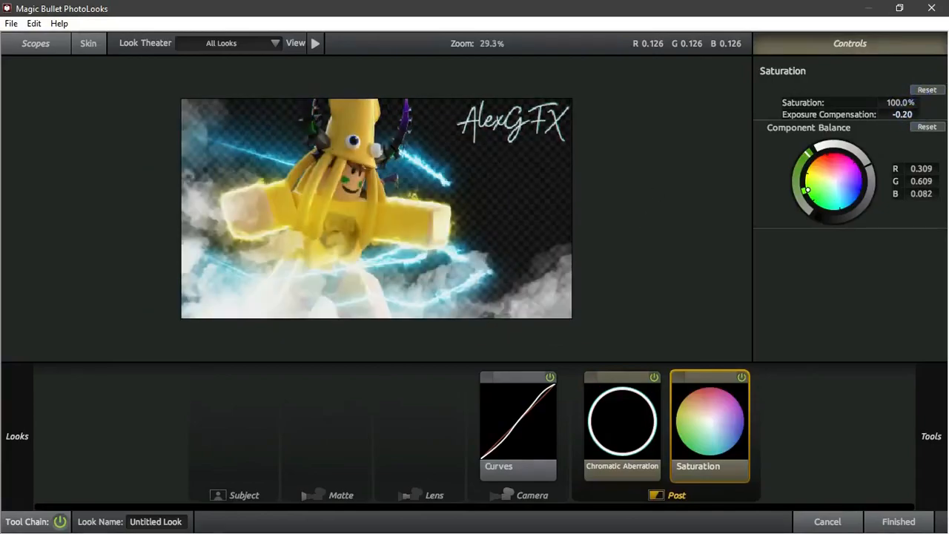
- Move the Curves effect after Saturation in the Post stage, apply the look to the merged layer, and deselect it in Affinity Photo
{"action": "scroll", "coordinate": [377, 209], "scroll_direction": "up", "scroll_amount": 1}
{"action": "left_click_drag", "start_coordinate": [518, 423], "coordinate": [732, 446]}
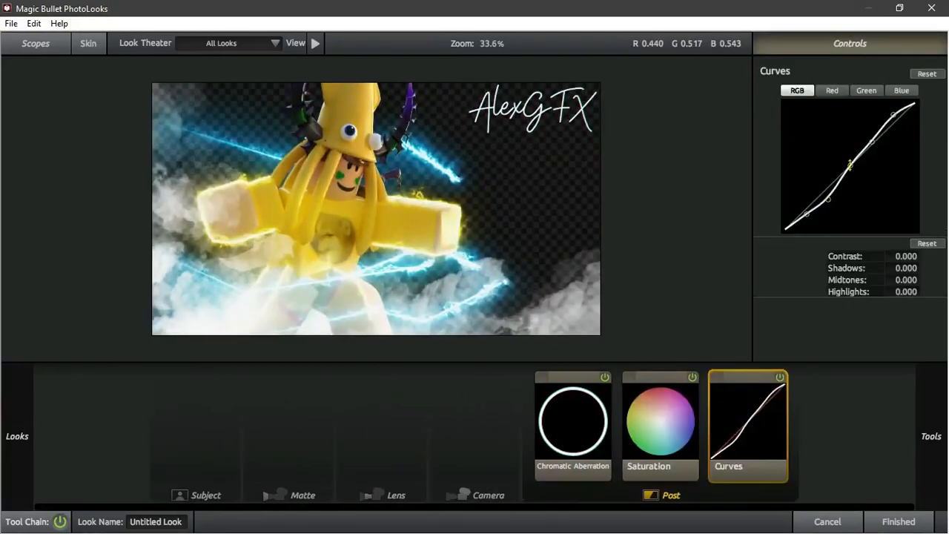
{"action": "left_click", "coordinate": [698, 383]}
{"action": "scroll", "coordinate": [377, 209], "scroll_direction": "down", "scroll_amount": 1}
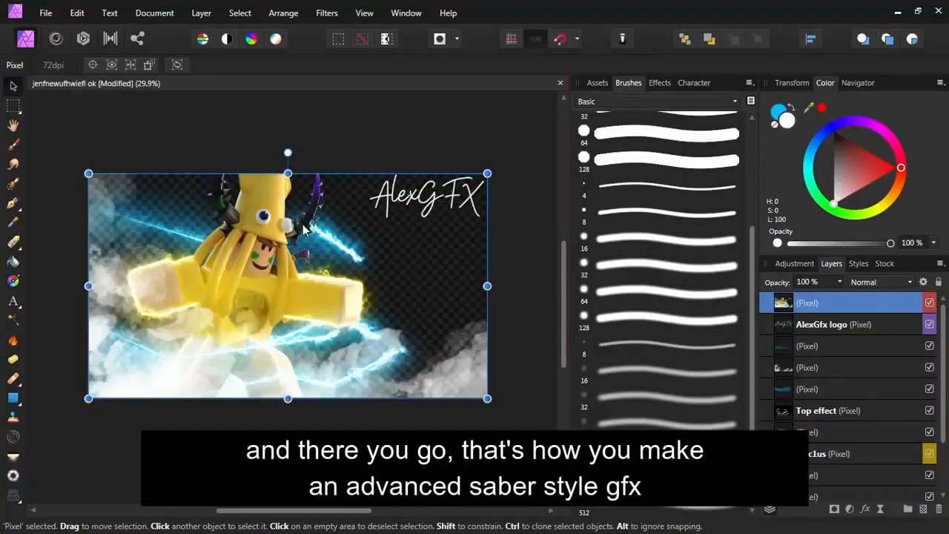
{"action": "left_click", "coordinate": [326, 158]}
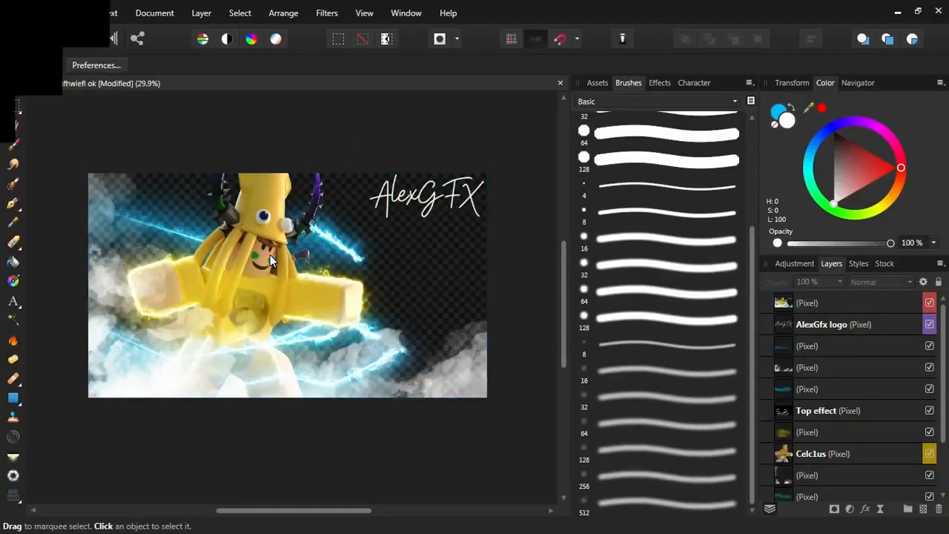